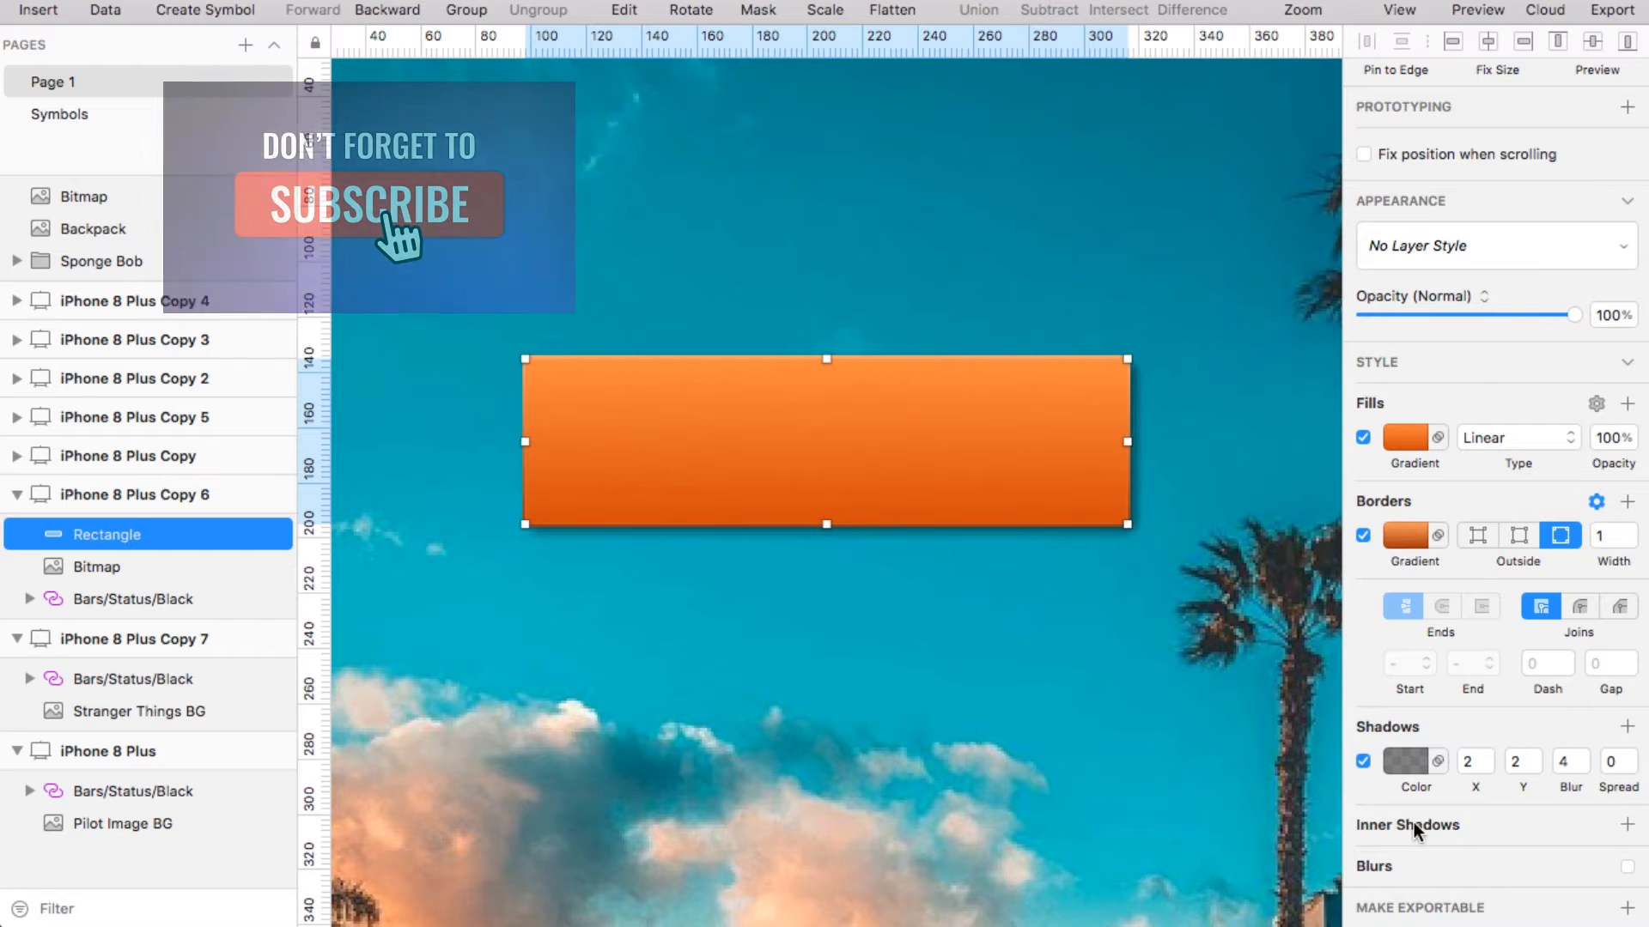
Add an inner shadow at 0 X, 1 Y, 3 blur to the orange gradient rectangle
{"action": "left_click", "coordinate": [1429, 826]}
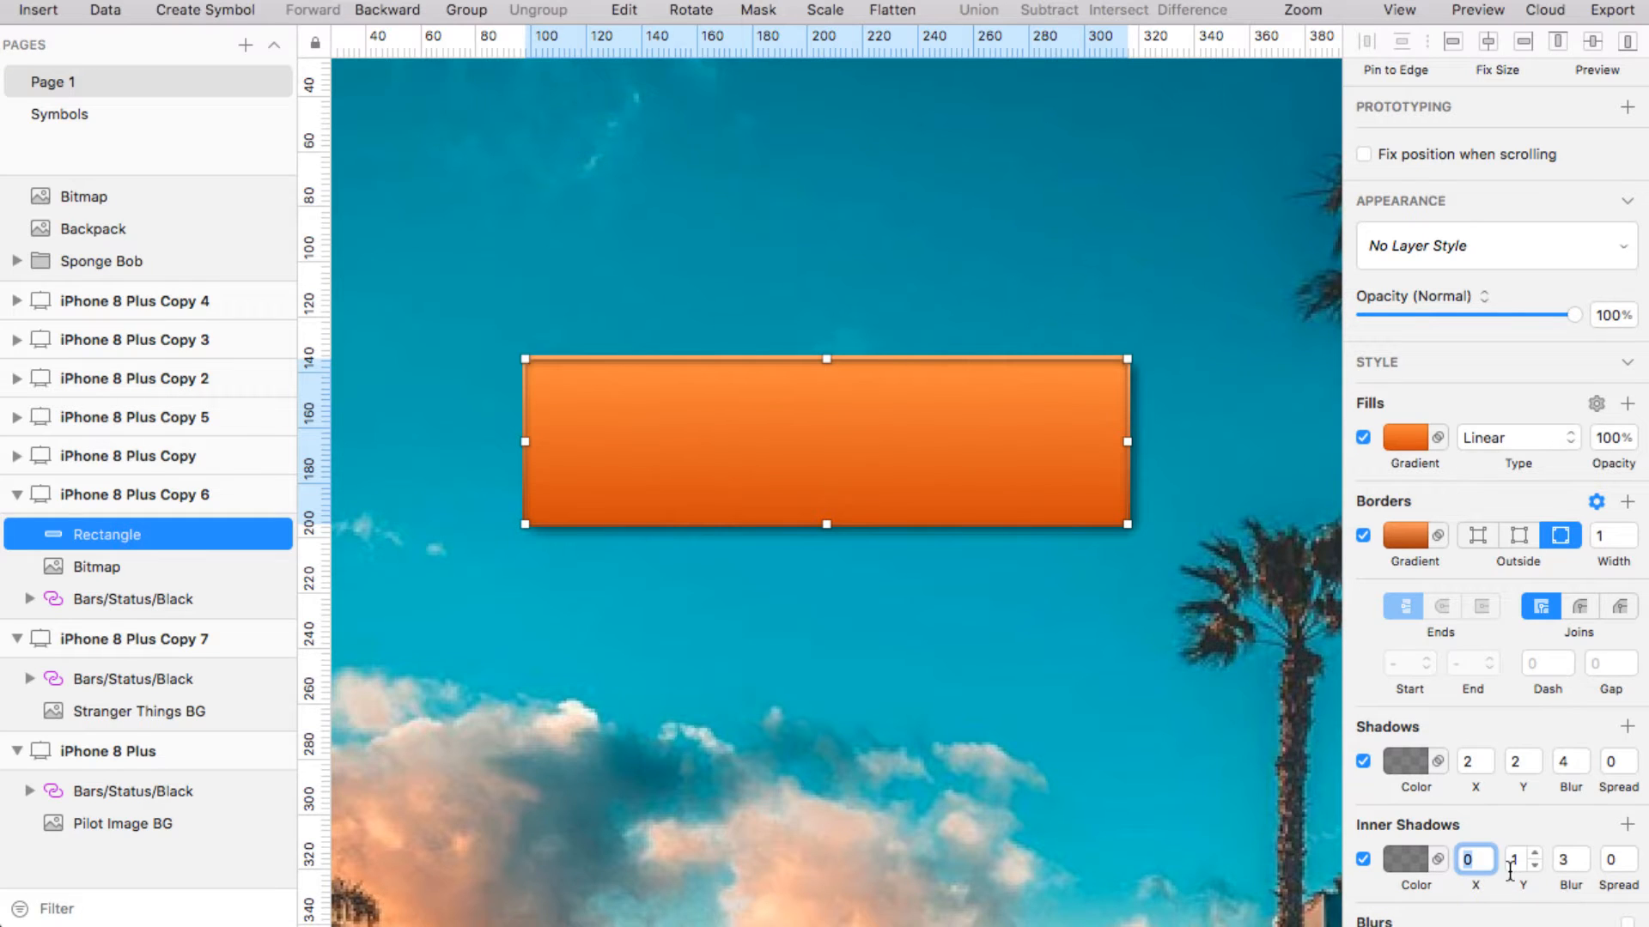
{"action": "scroll", "coordinate": [1511, 876], "scroll_direction": "down", "scroll_amount": 2}
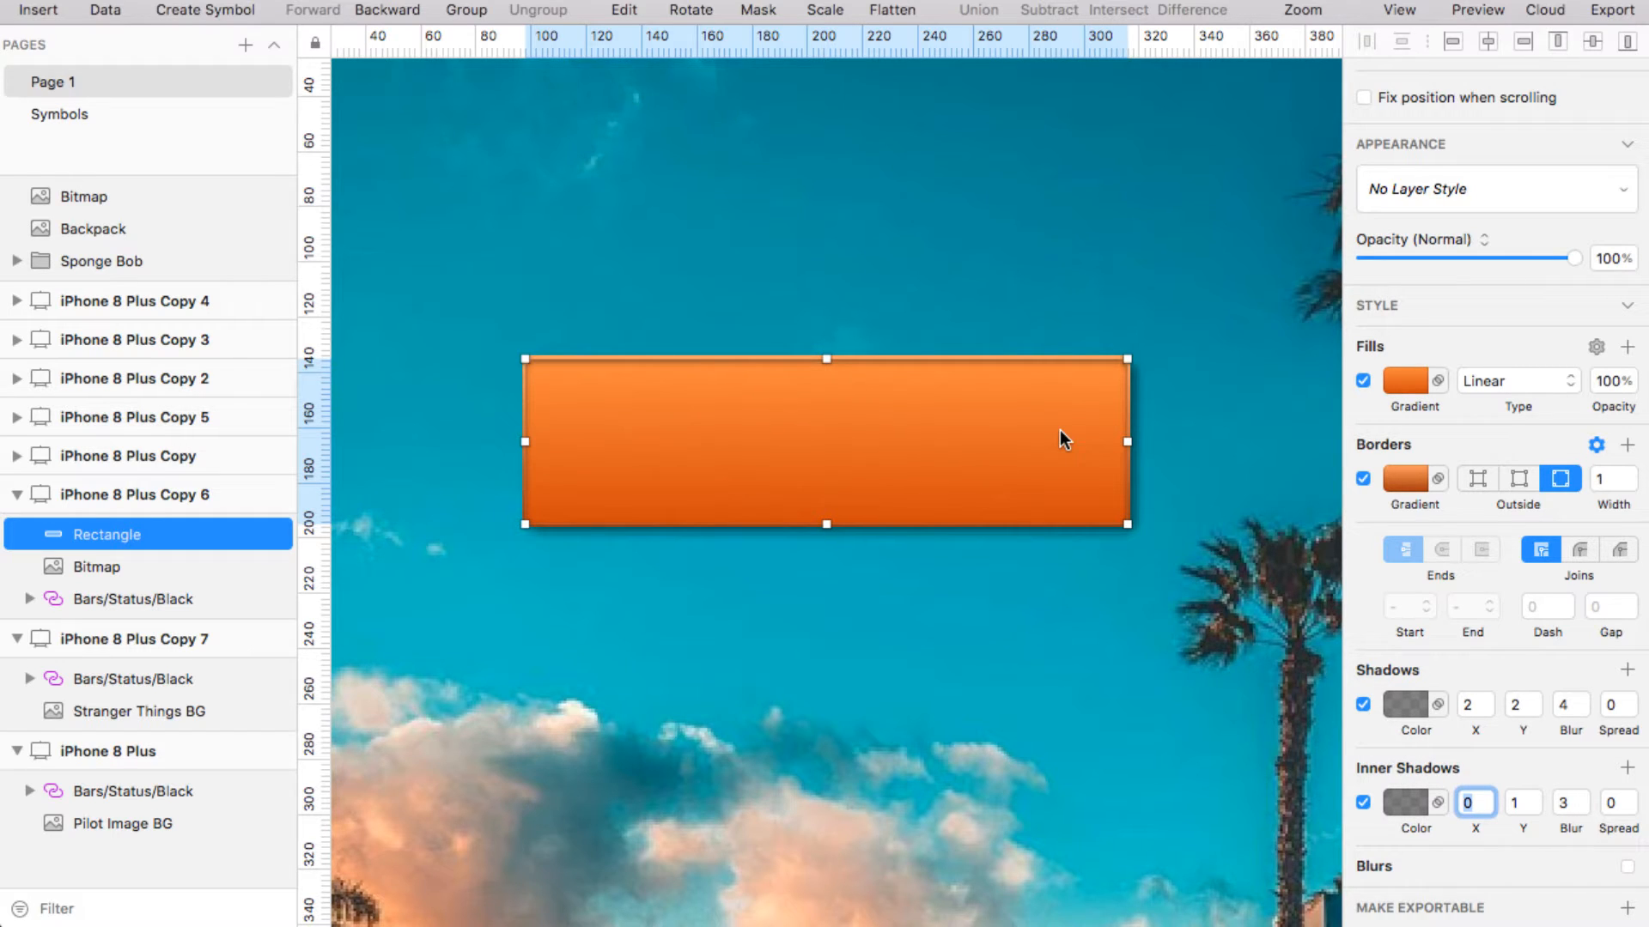
Switch off the orange rectangle's border and select the street photo background
{"action": "left_click", "coordinate": [1363, 480]}
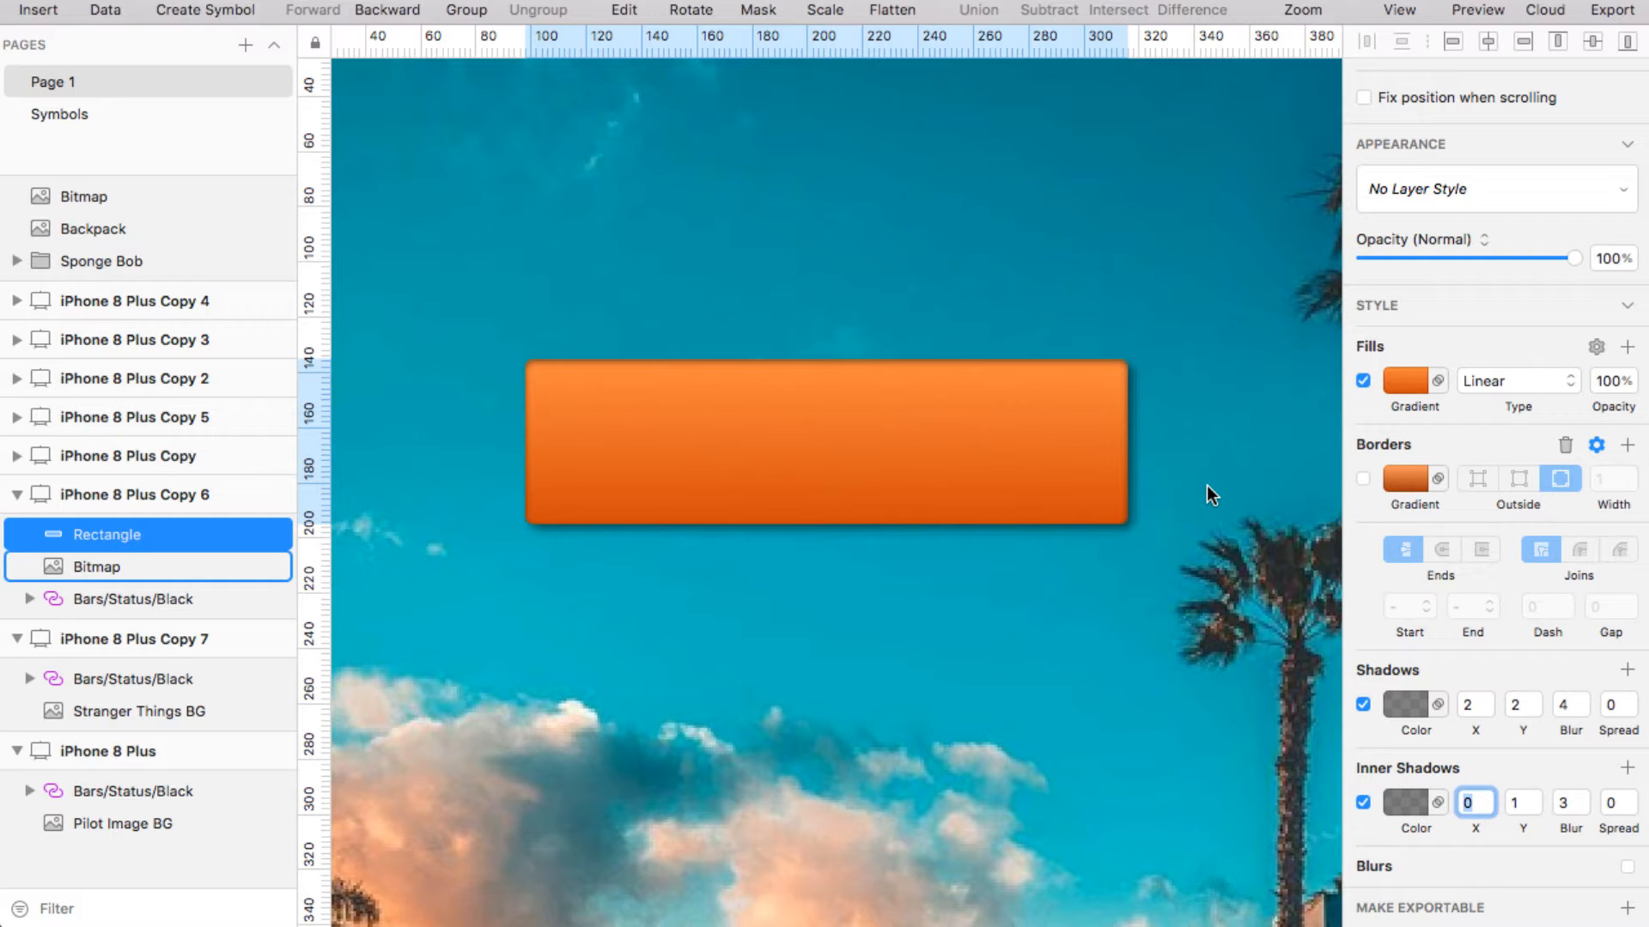
{"action": "left_click", "coordinate": [1078, 421]}
{"action": "left_click", "coordinate": [890, 247]}
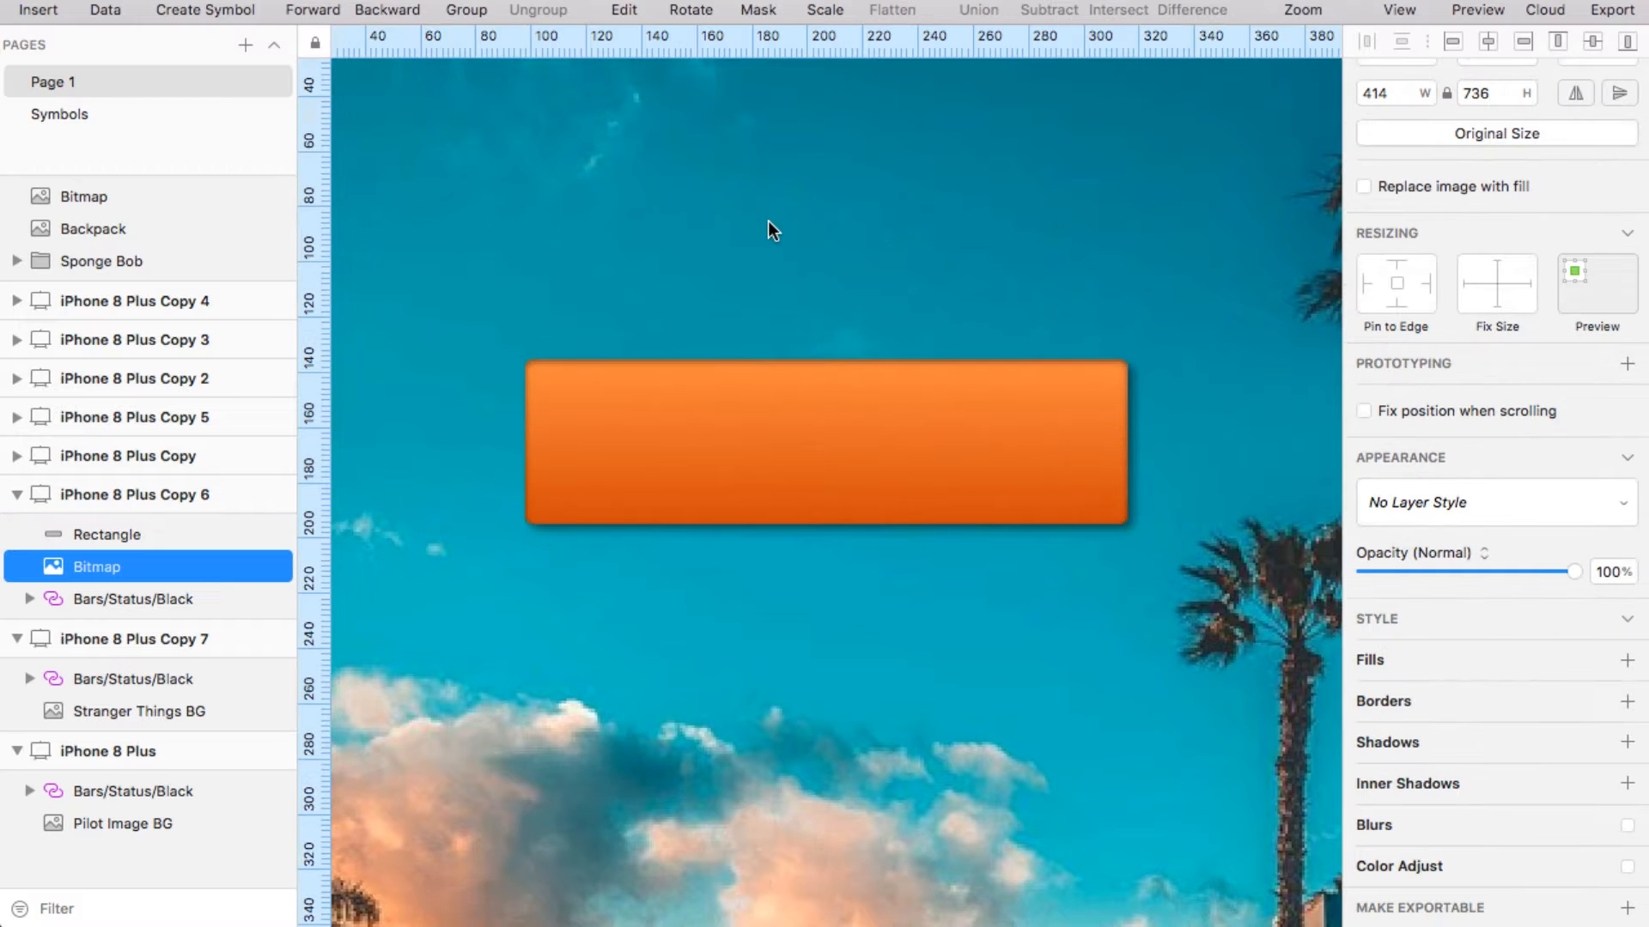
{"action": "scroll", "coordinate": [767, 220], "scroll_direction": "down", "scroll_amount": 3}
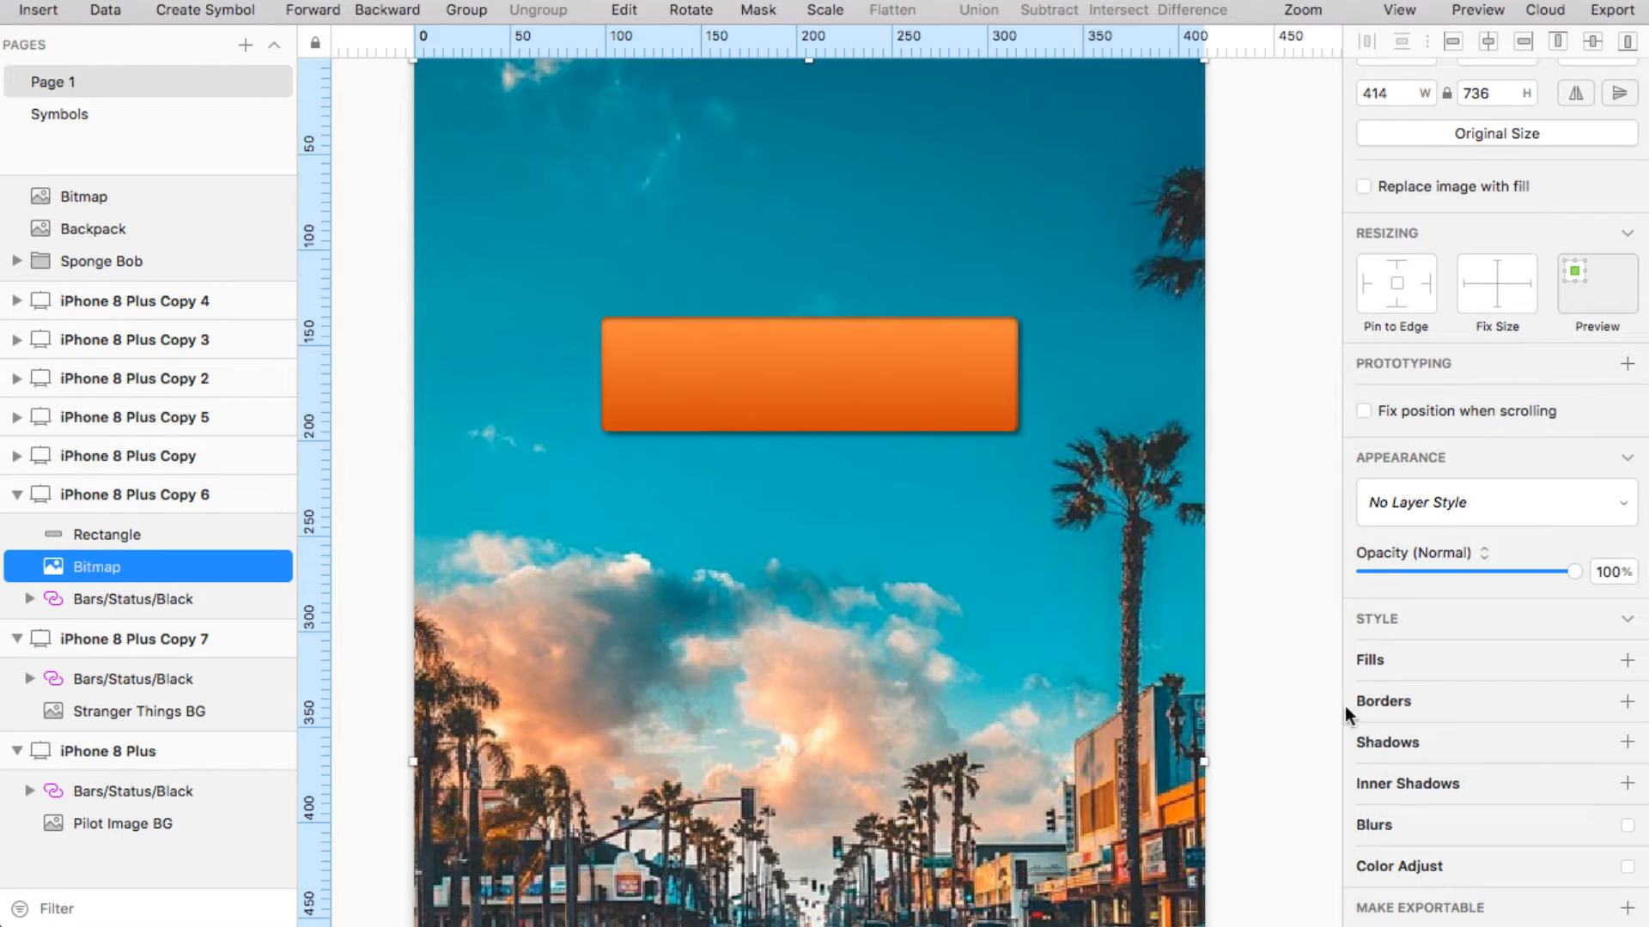
Give the street photo an inner shadow at X 3, Y 2, blur 3, then reselect the rectangle
{"action": "left_click", "coordinate": [1426, 786]}
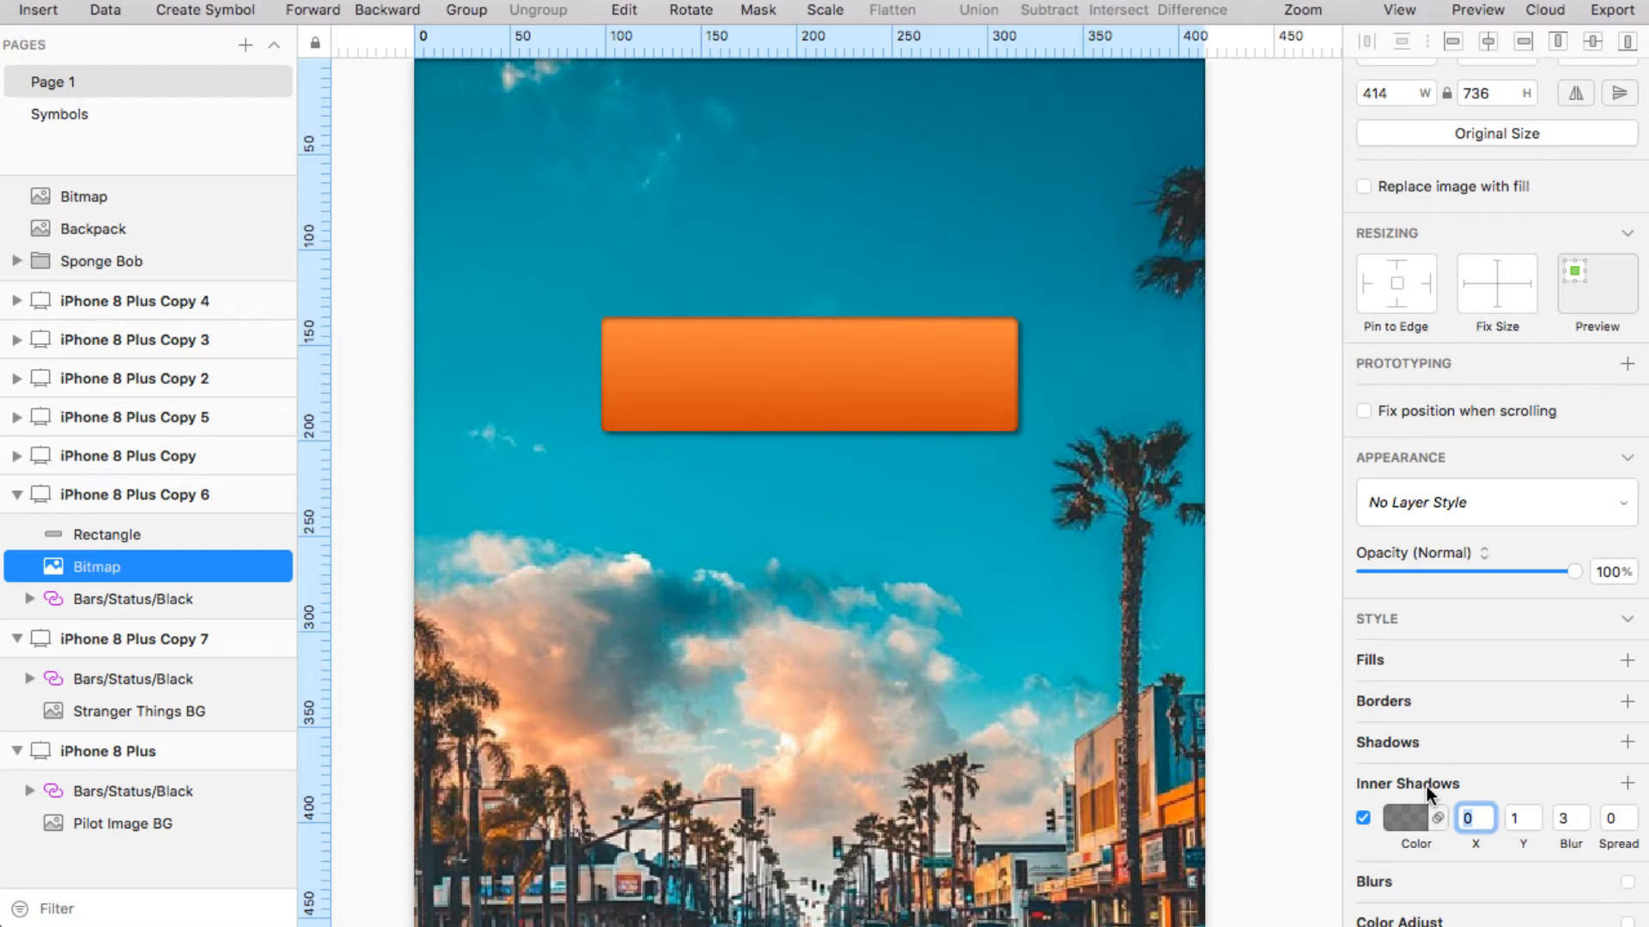
{"action": "scroll", "coordinate": [1425, 786], "scroll_direction": "down", "scroll_amount": 2}
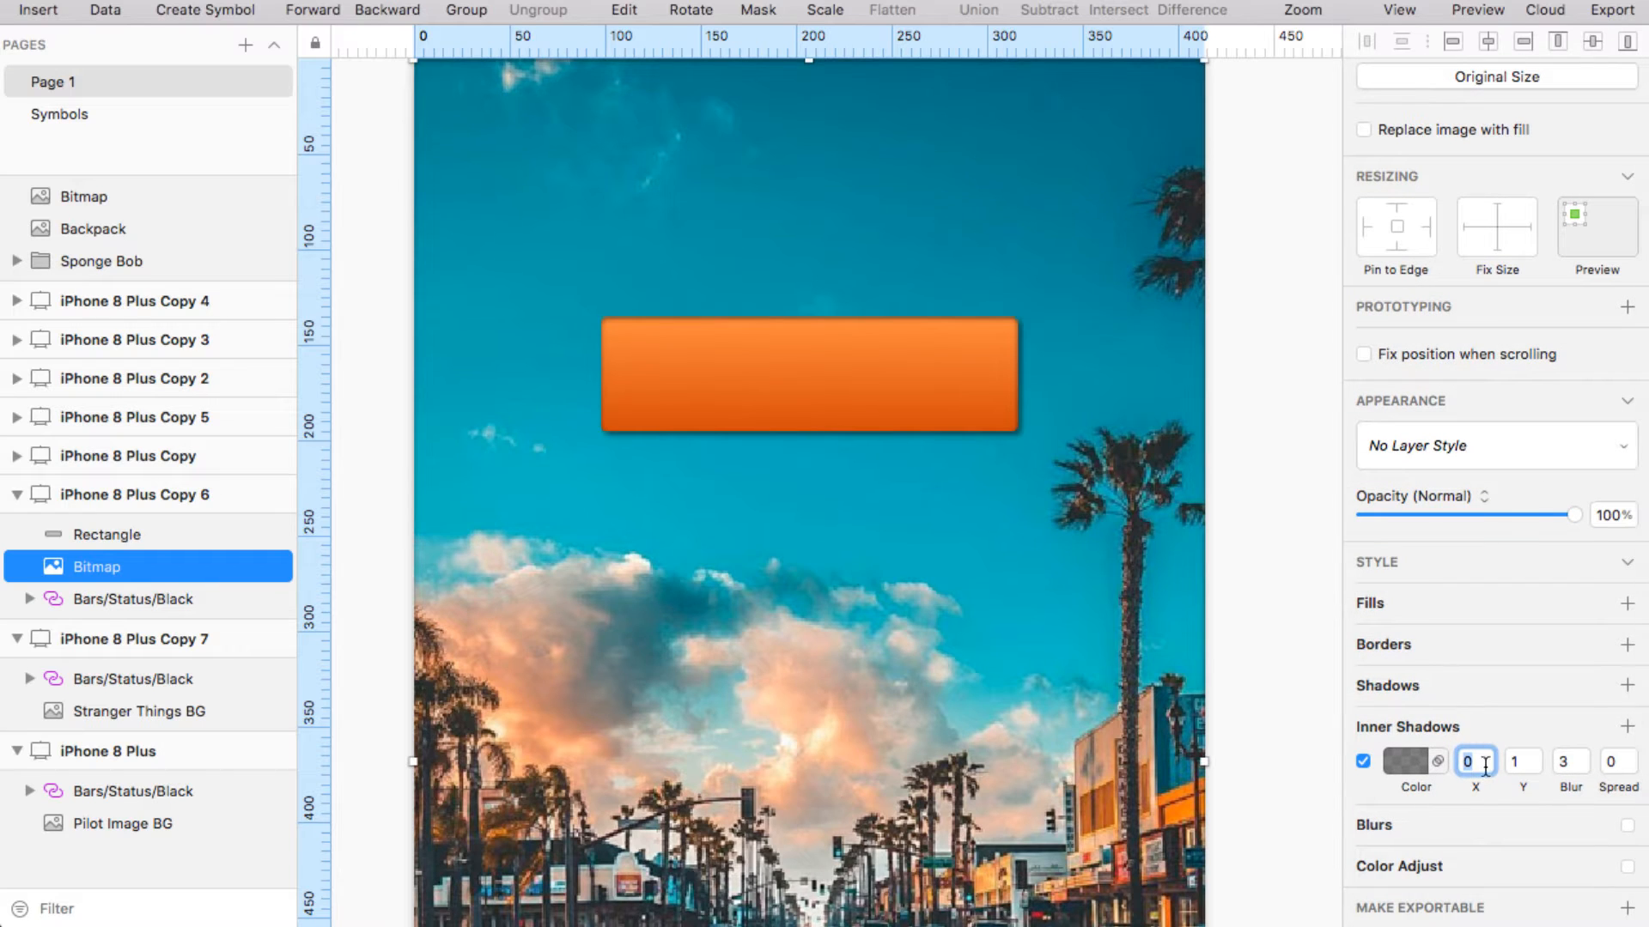
{"action": "type", "text": "2"}
{"action": "key", "text": "Tab"}
{"action": "type", "text": "2"}
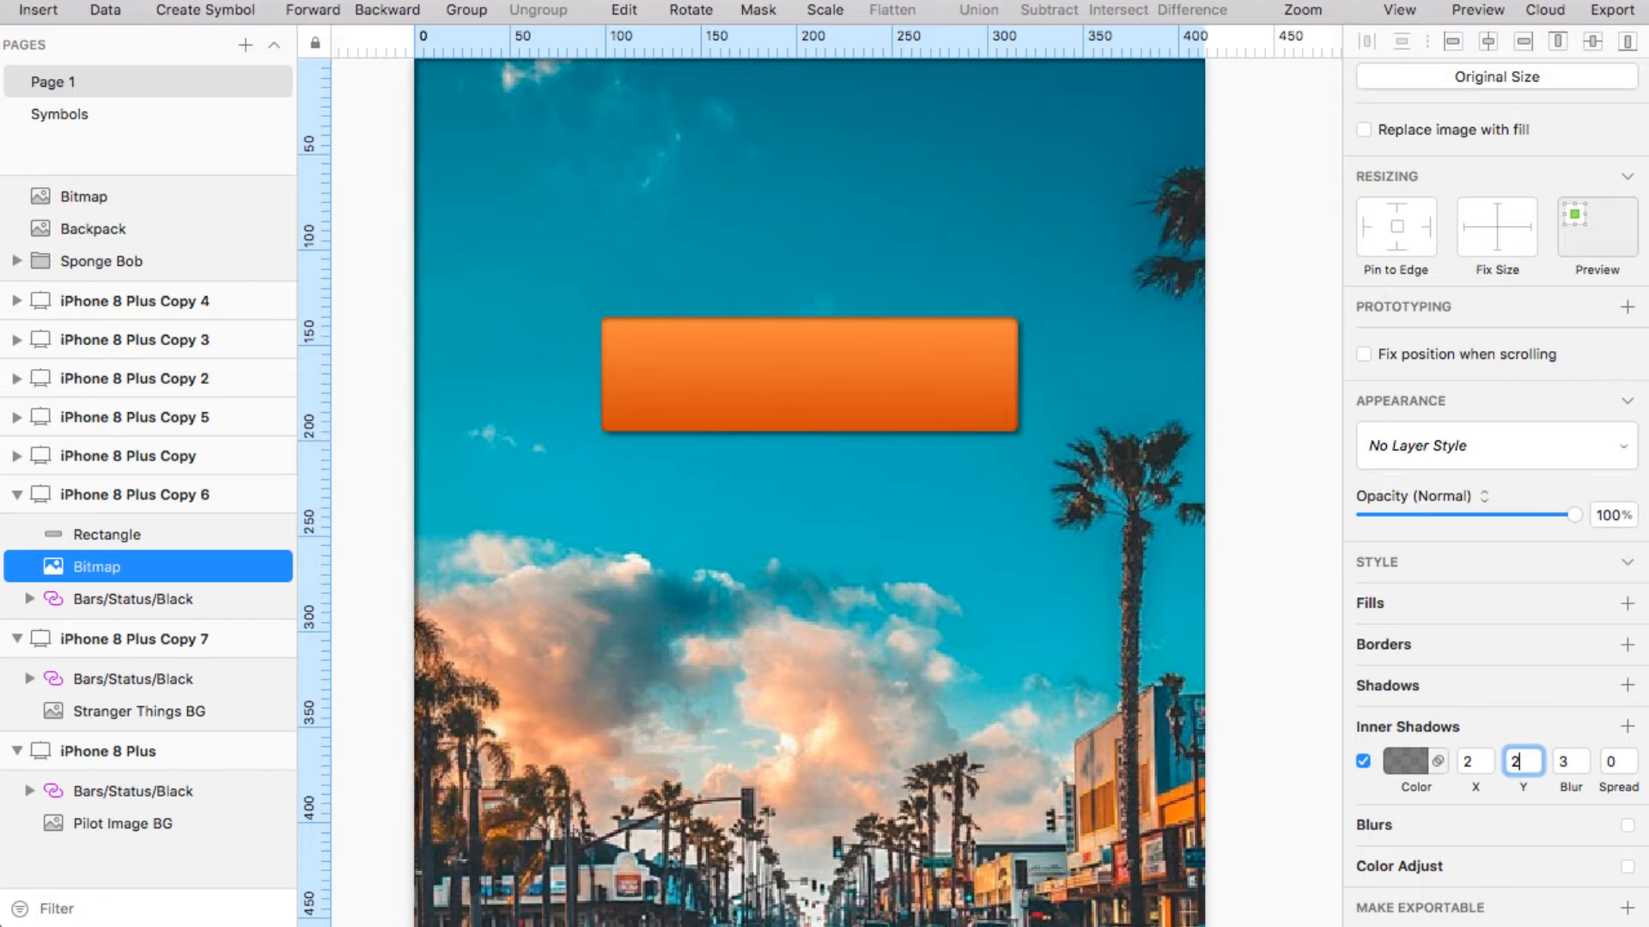
{"action": "key", "text": "Return"}
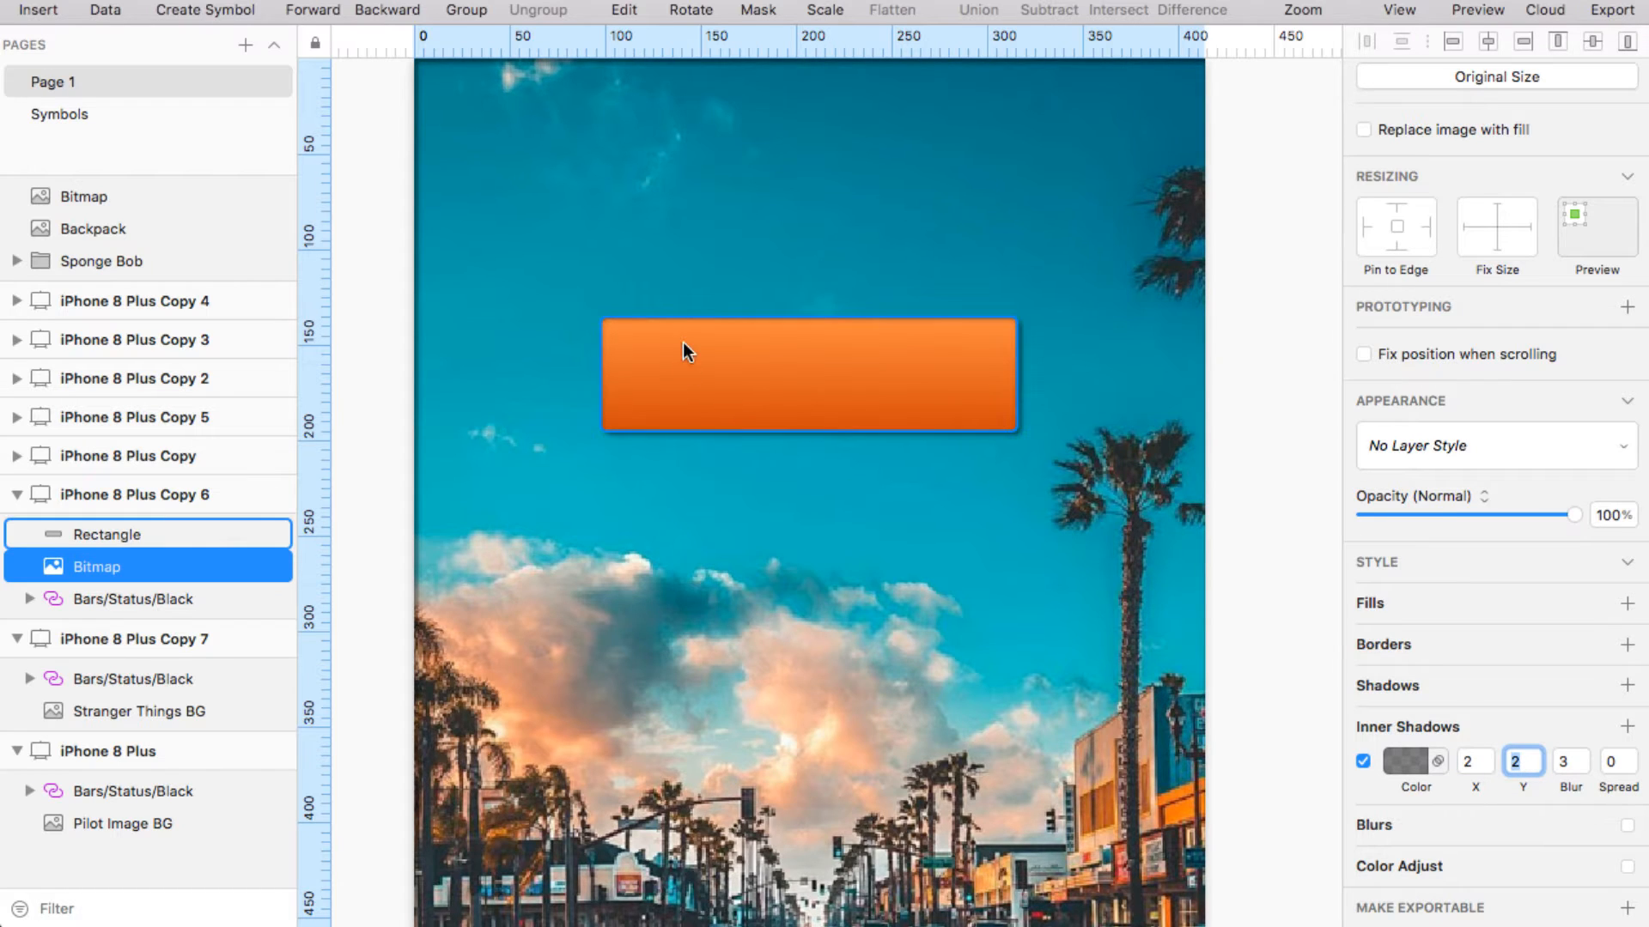
{"action": "left_click", "coordinate": [1486, 757]}
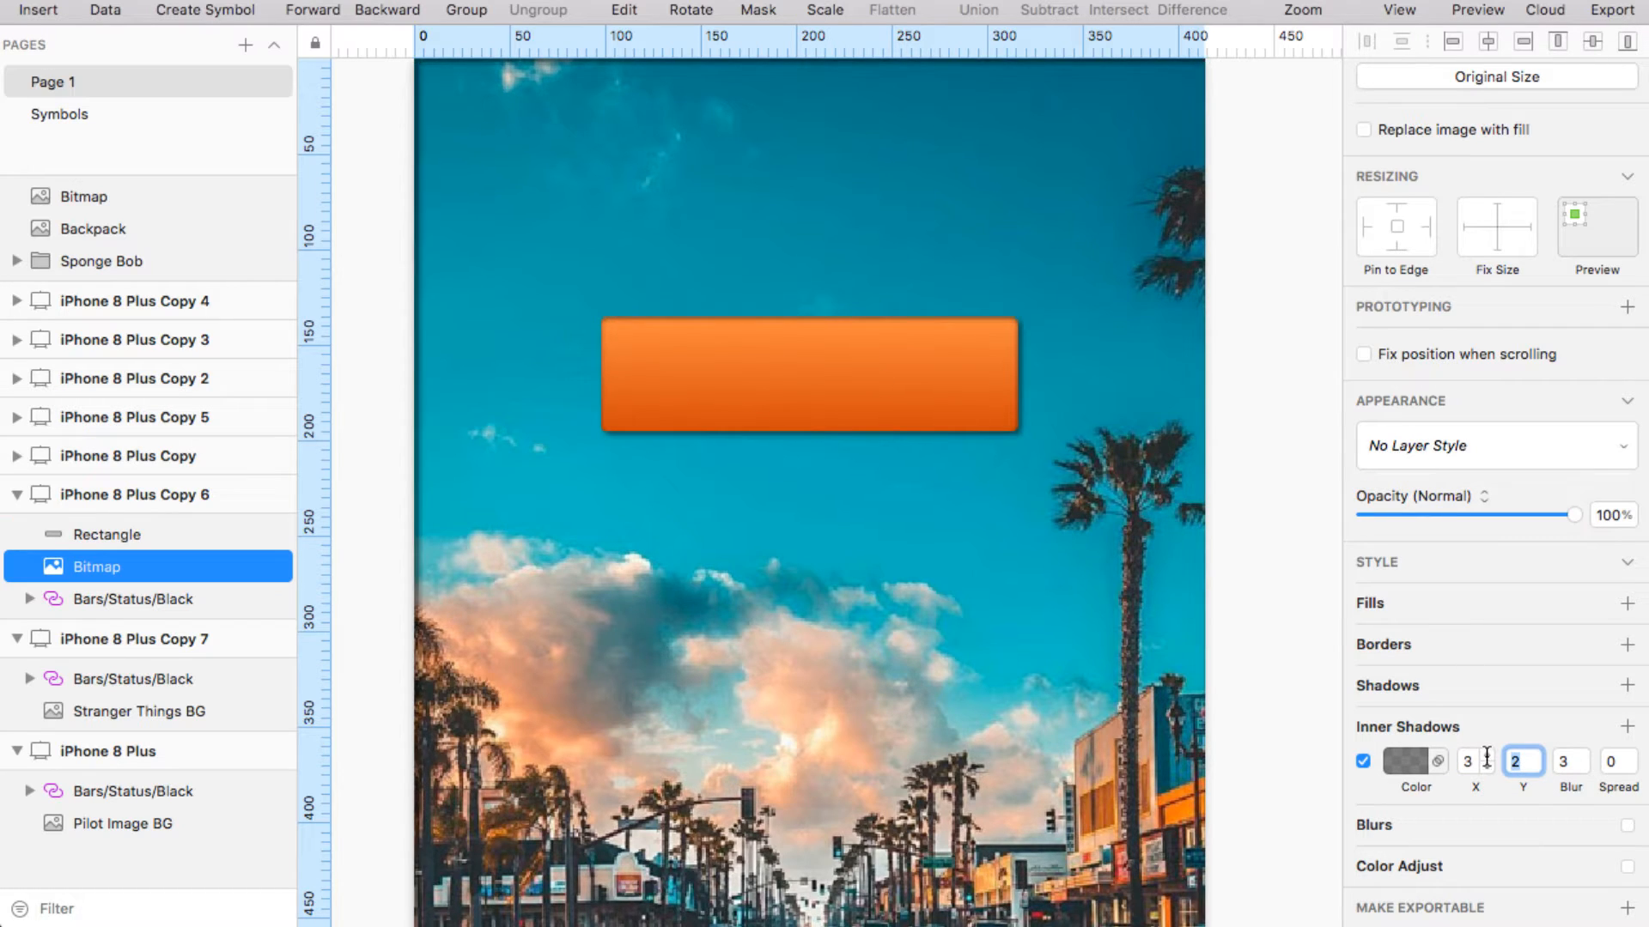
{"action": "left_click", "coordinate": [1146, 684]}
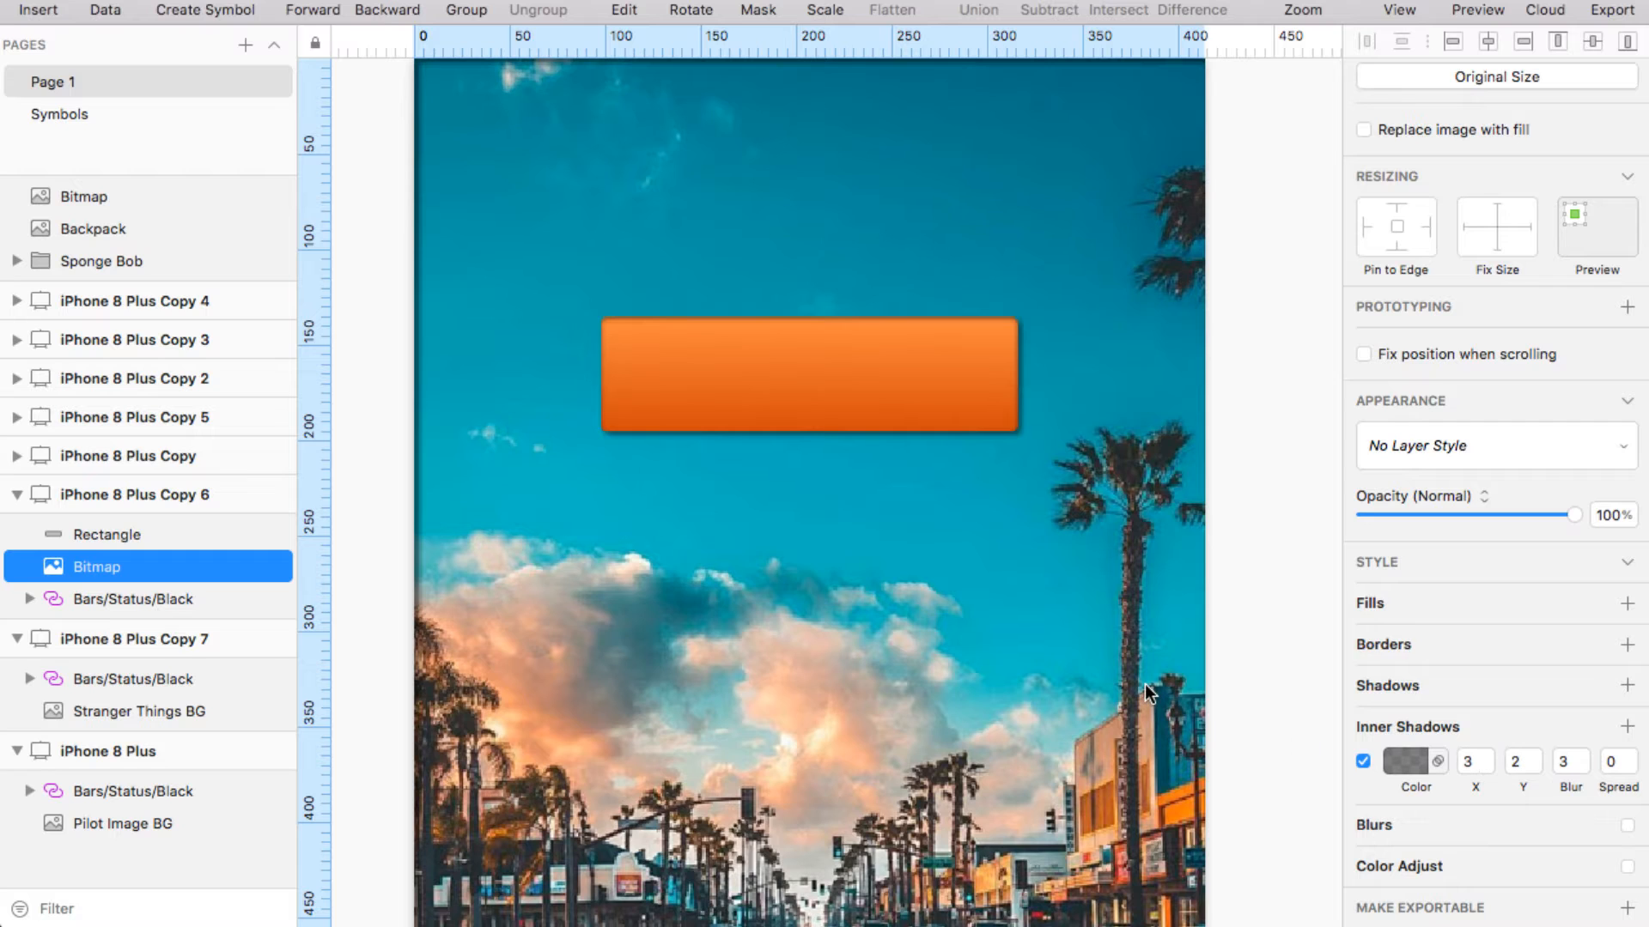
{"action": "left_click", "coordinate": [948, 378]}
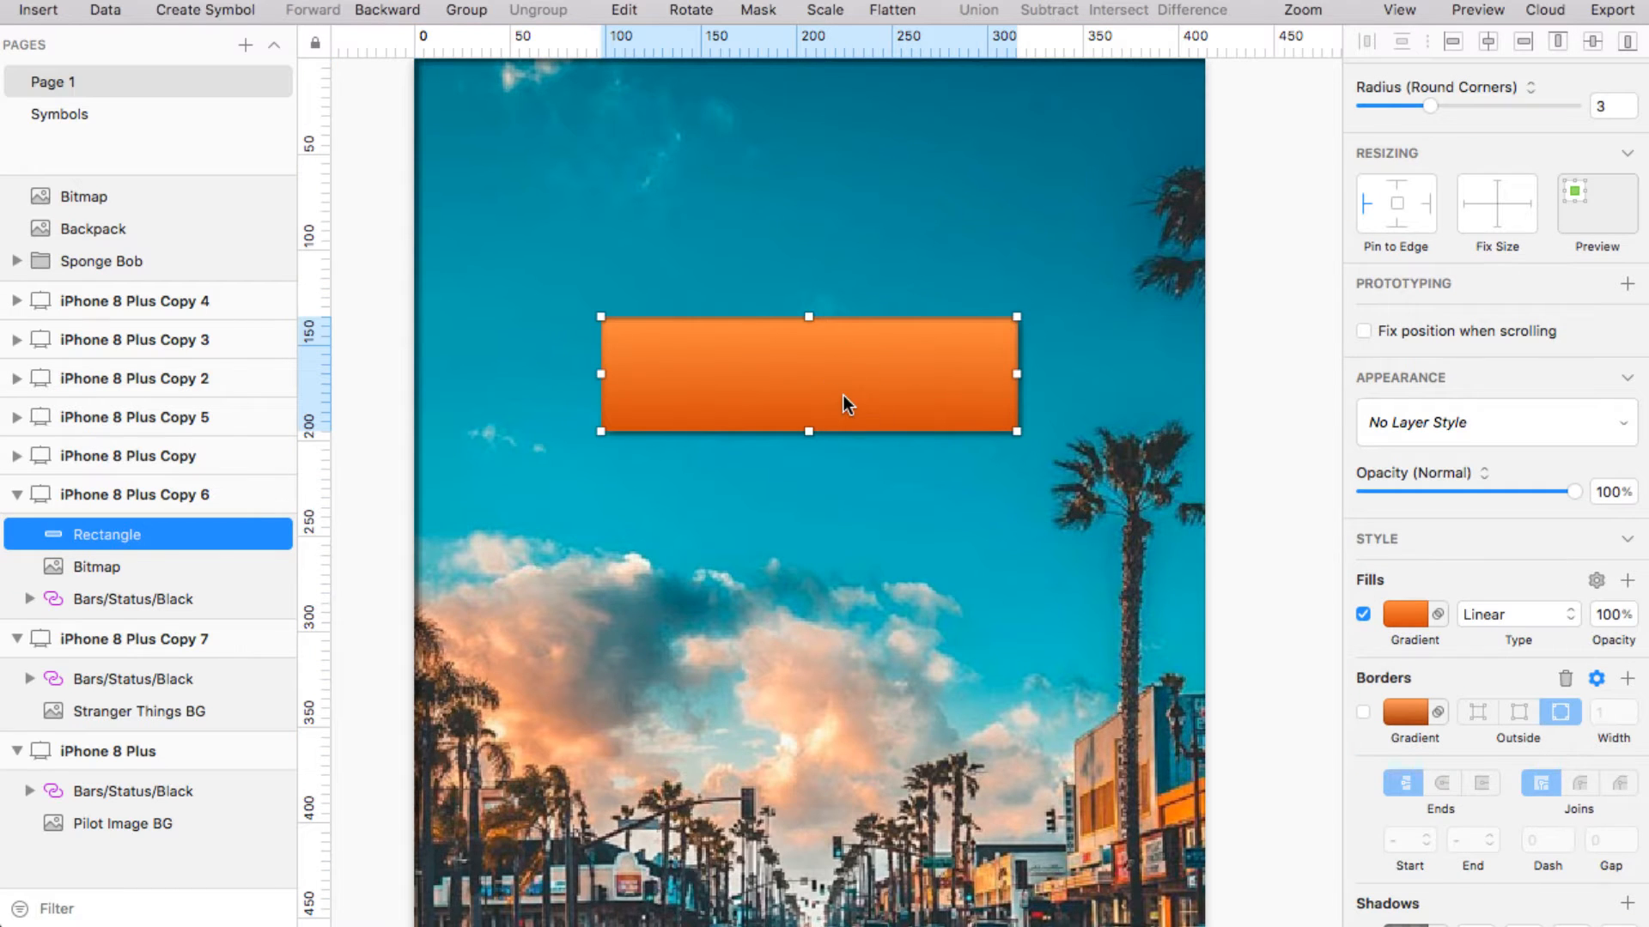
Shift the orange rectangle's inner shadow offset to 2 X, 2 Y
{"action": "scroll", "coordinate": [1528, 713], "scroll_direction": "down", "scroll_amount": 5}
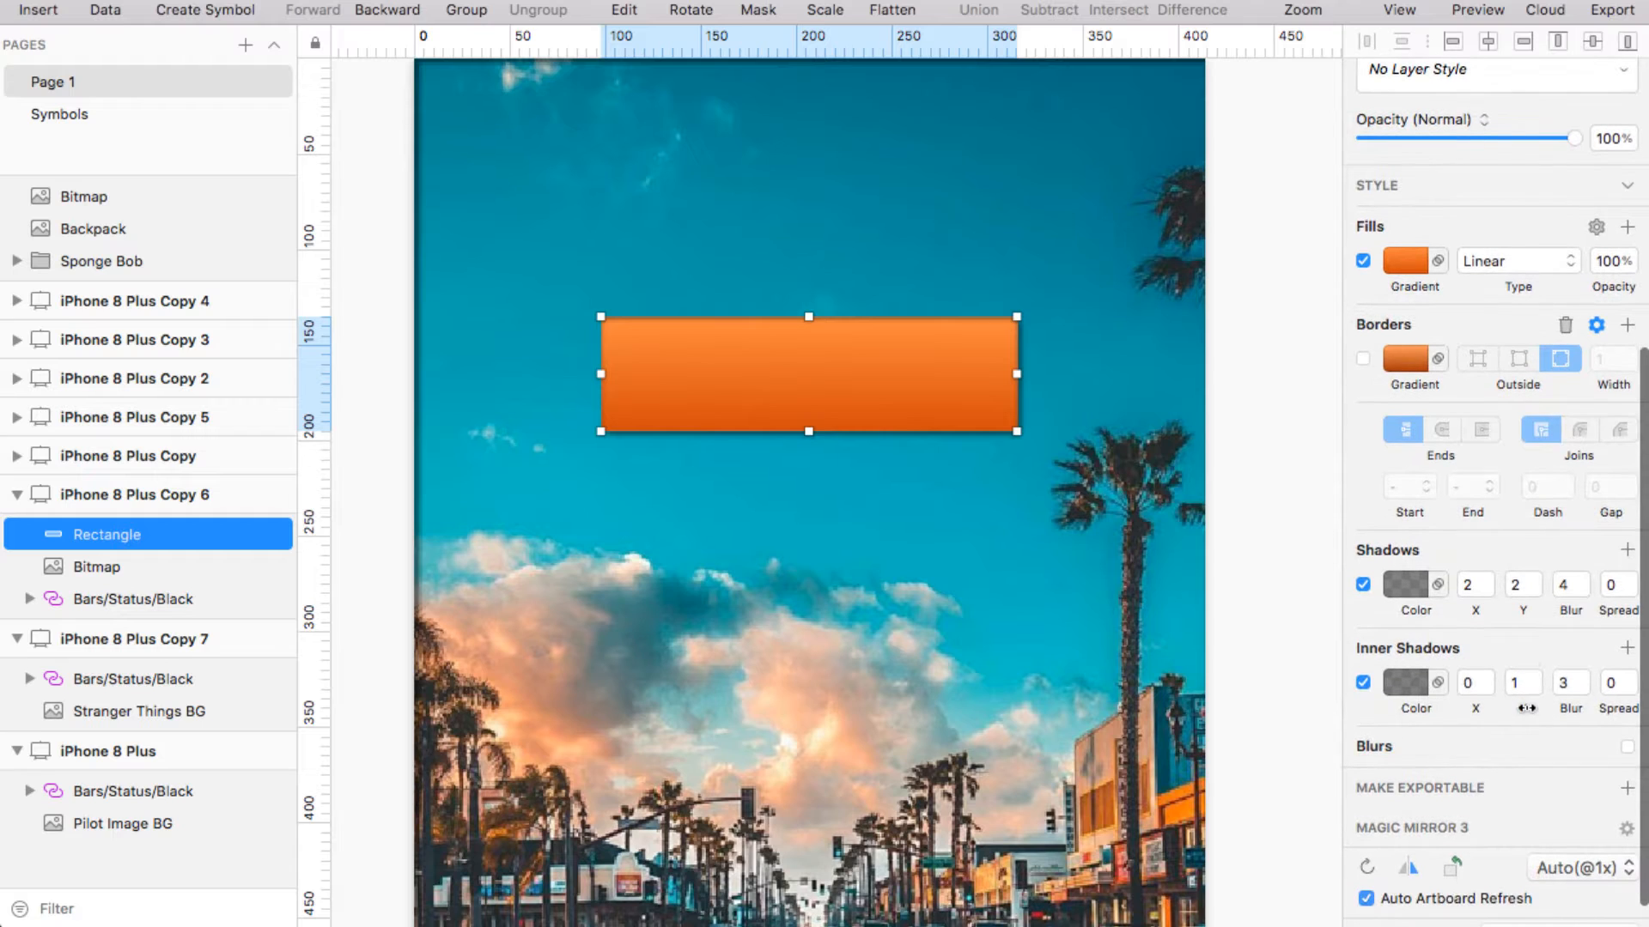
{"action": "left_click", "coordinate": [1488, 680]}
{"action": "left_click", "coordinate": [1488, 680]}
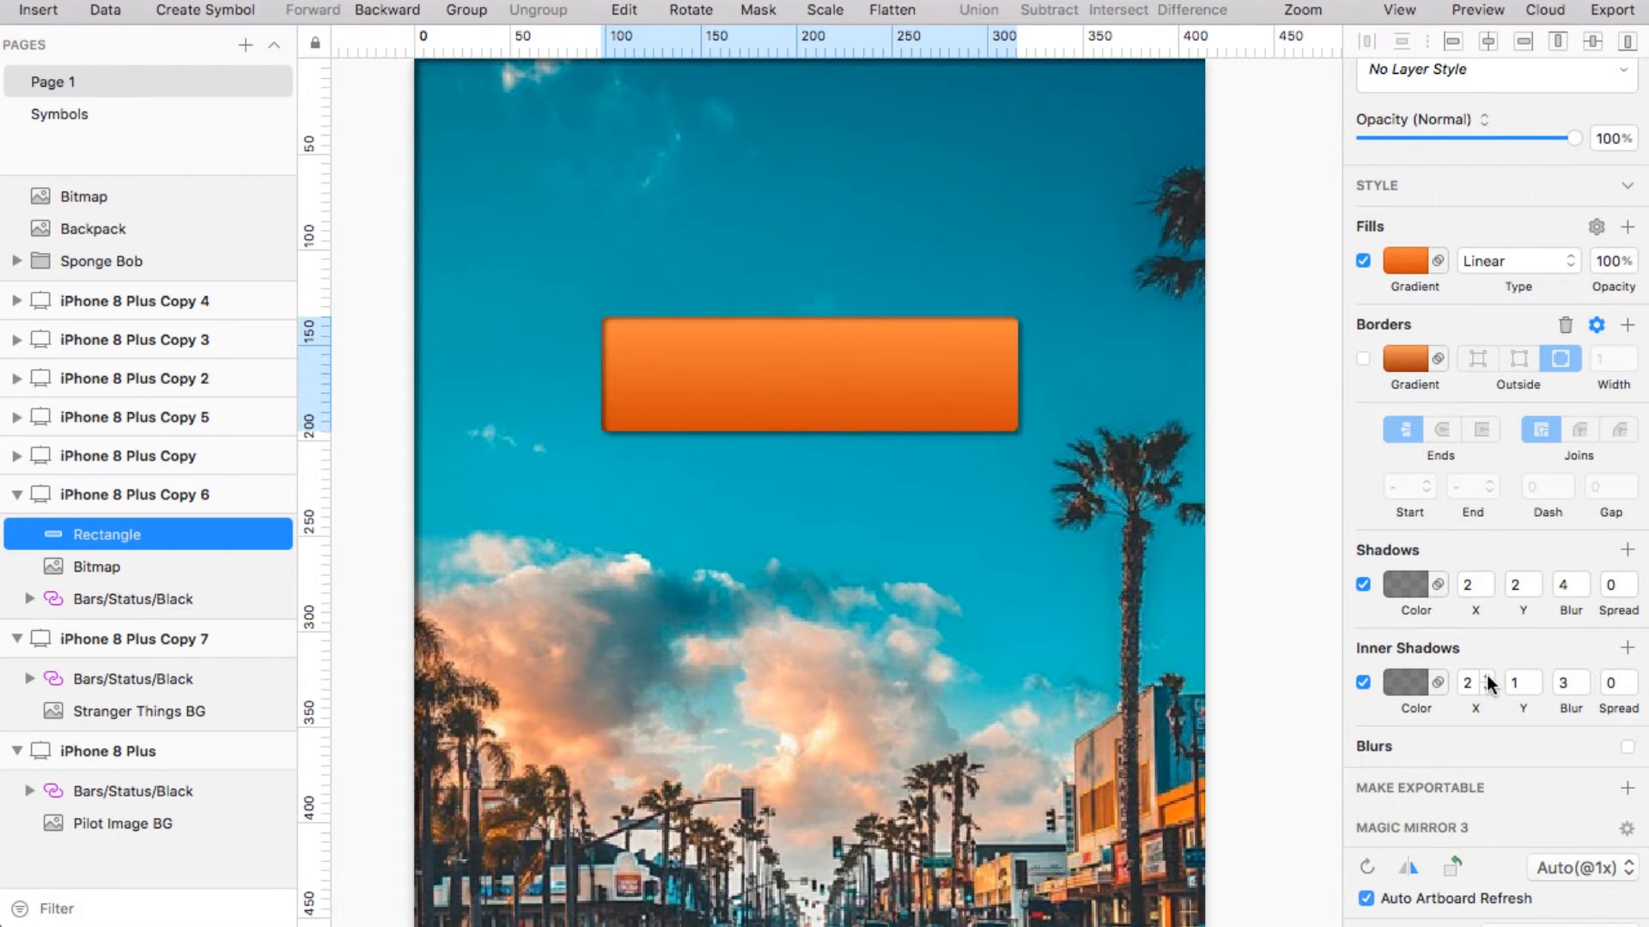
{"action": "left_click", "coordinate": [1536, 680]}
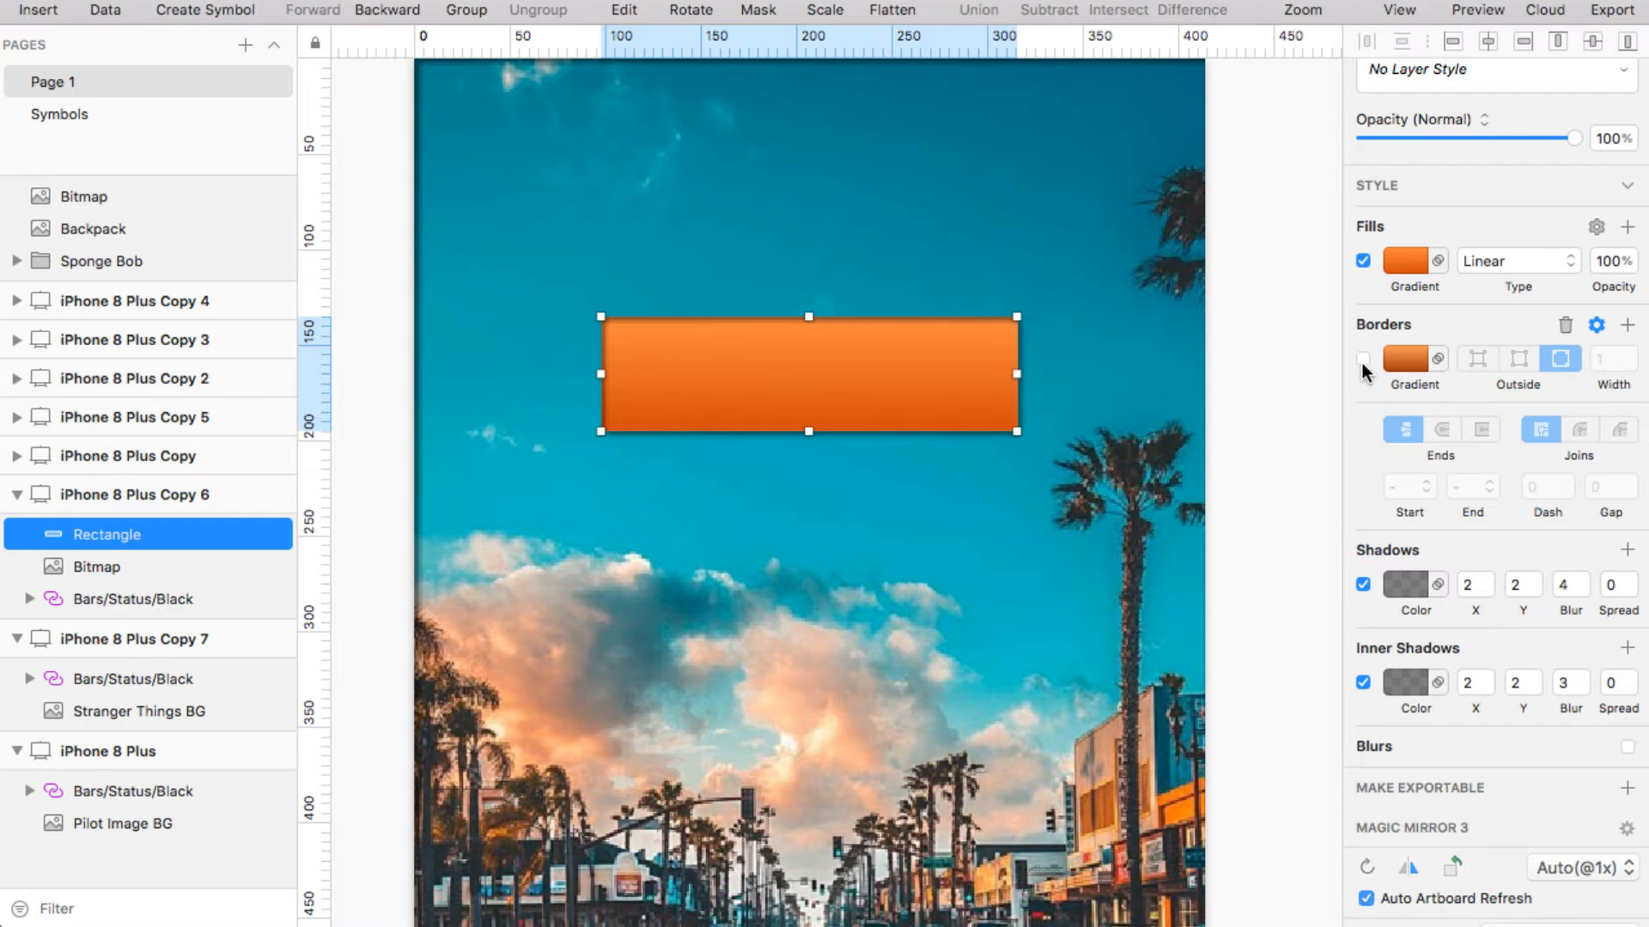
Turn the orange rectangle's 1 px border back on
{"action": "scroll", "coordinate": [1089, 395], "scroll_direction": "up", "scroll_amount": 3}
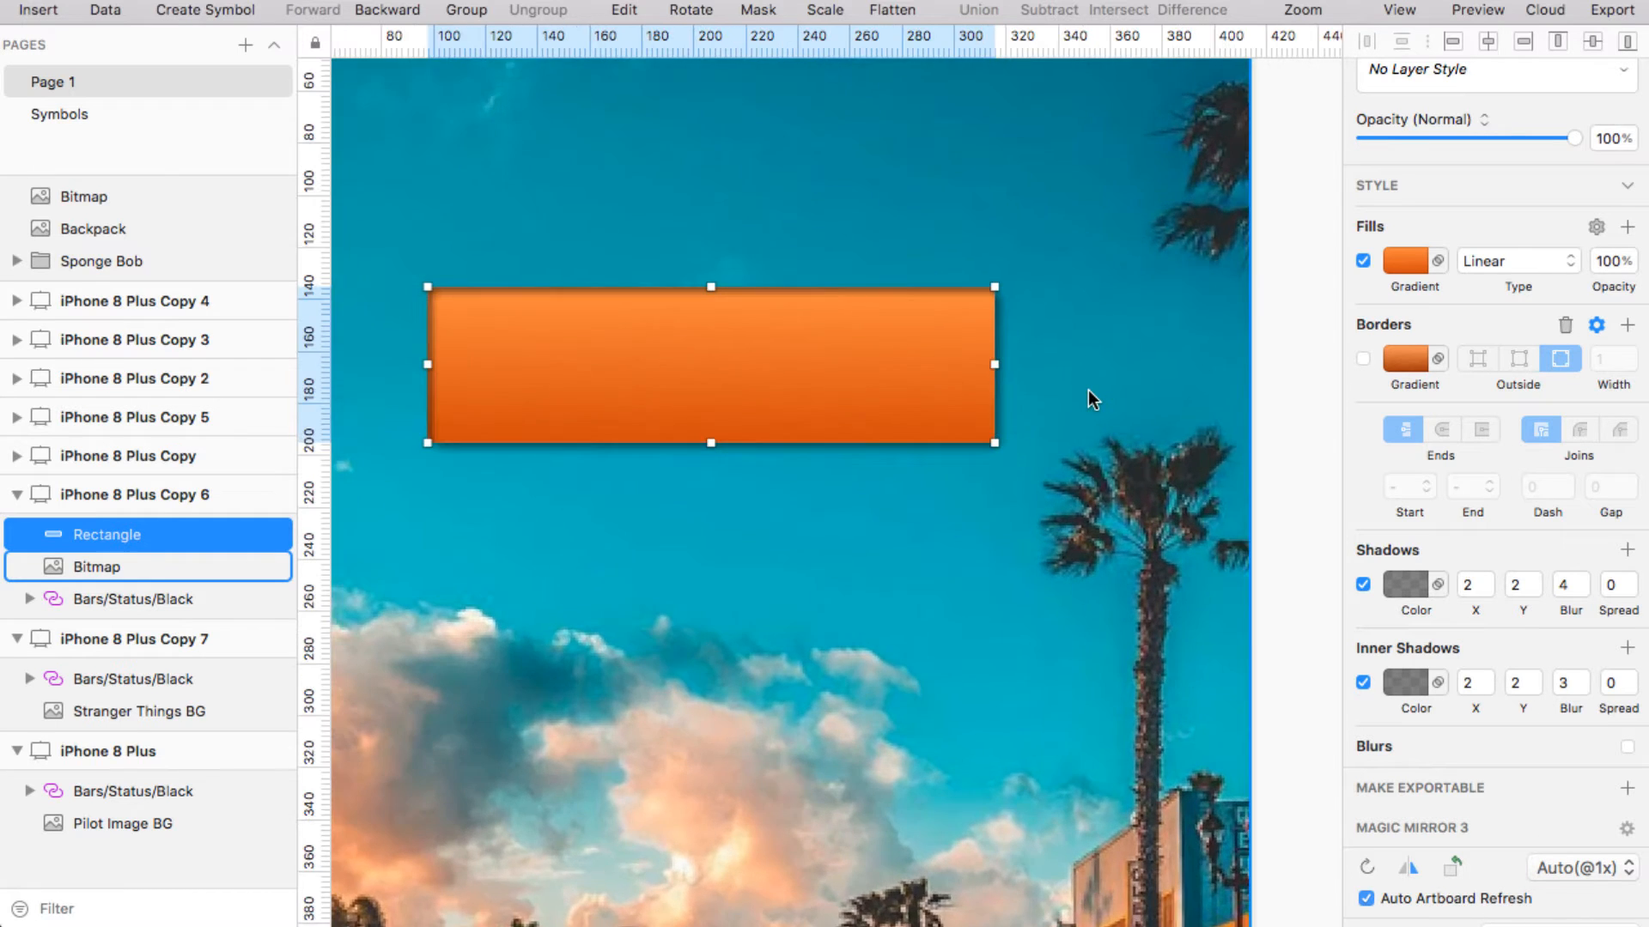
{"action": "scroll", "coordinate": [1089, 400], "scroll_direction": "up", "scroll_amount": 3}
{"action": "scroll", "coordinate": [1089, 400], "scroll_direction": "left", "scroll_amount": 3}
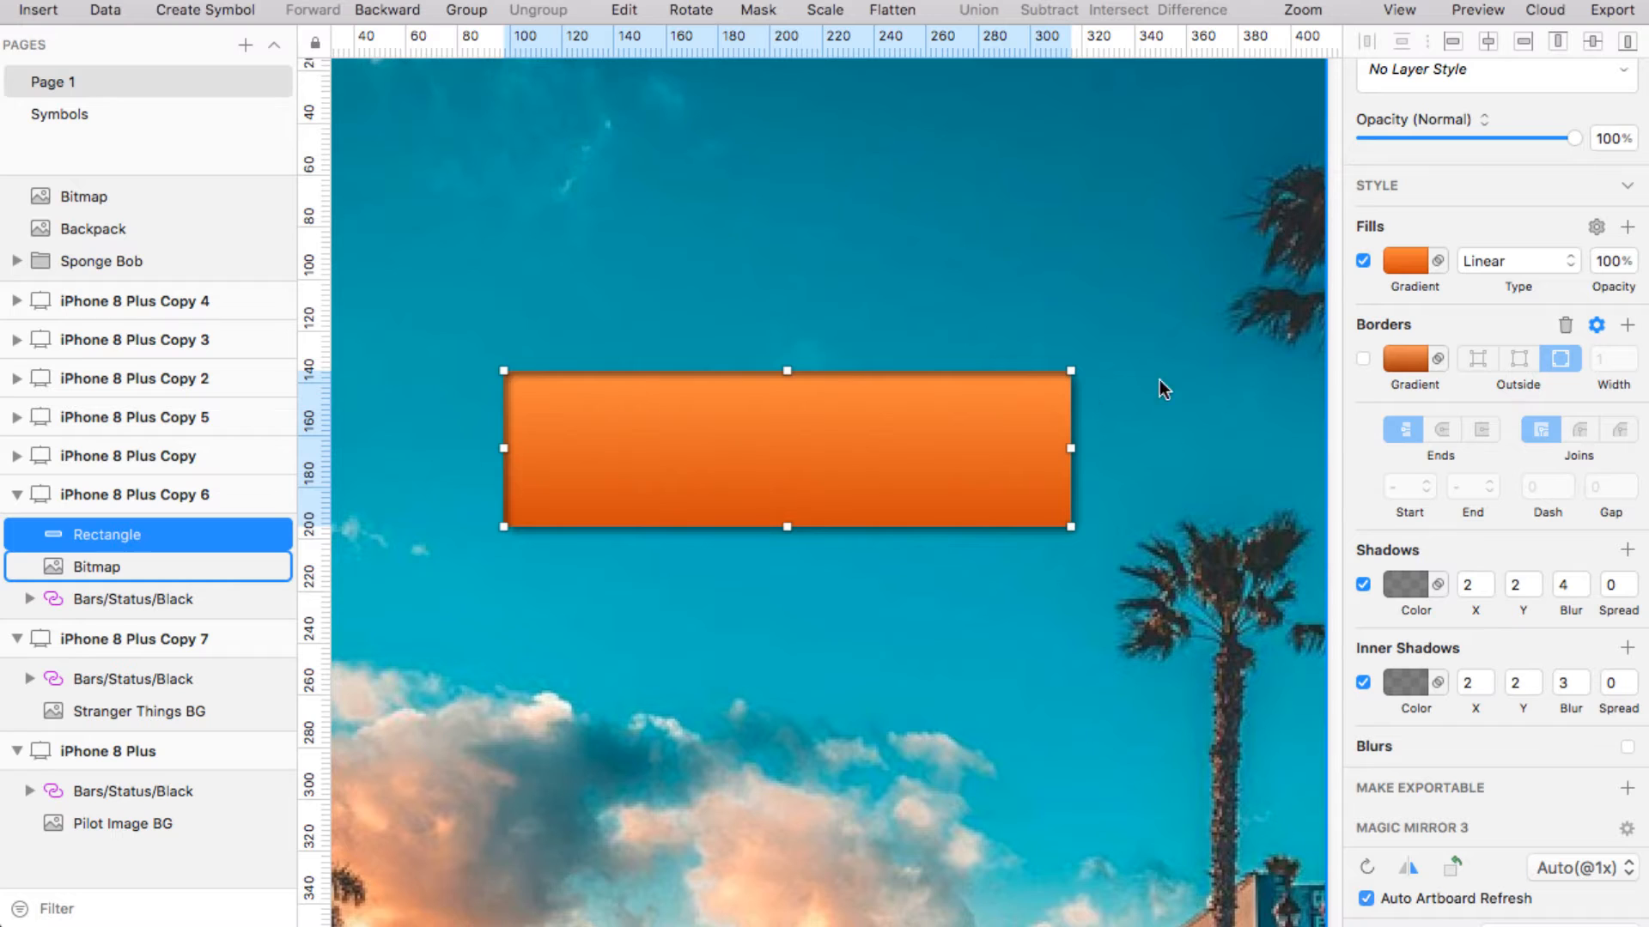
{"action": "left_click", "coordinate": [1363, 359]}
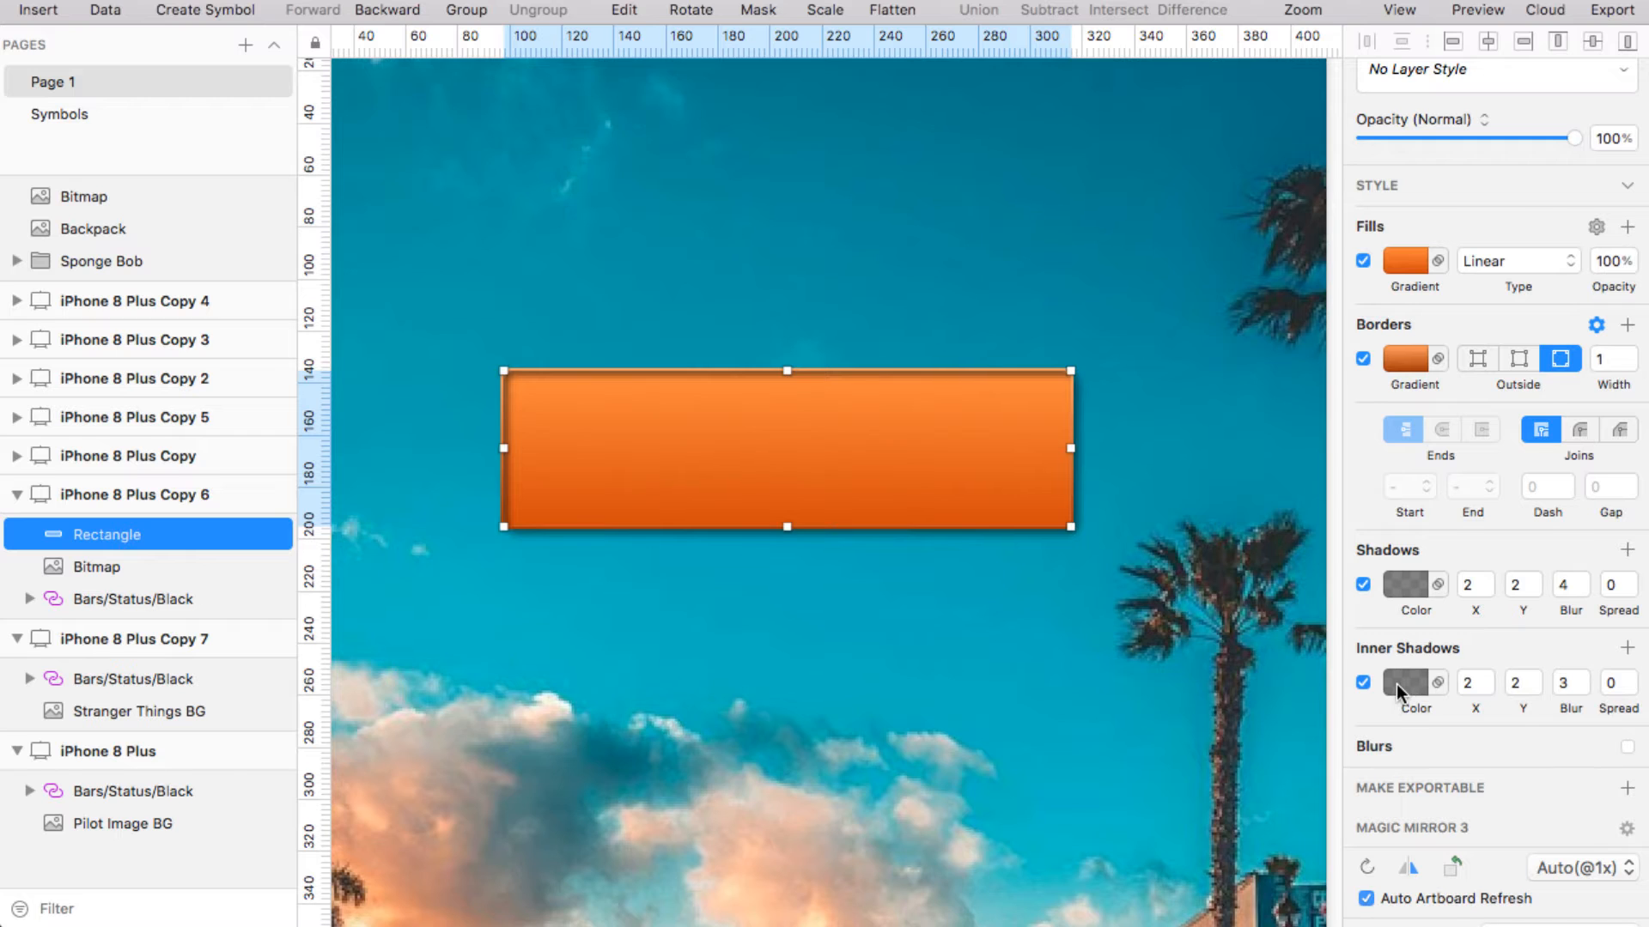
Sample the rectangle's own orange as the inner shadow colour
{"action": "left_click", "coordinate": [1396, 683]}
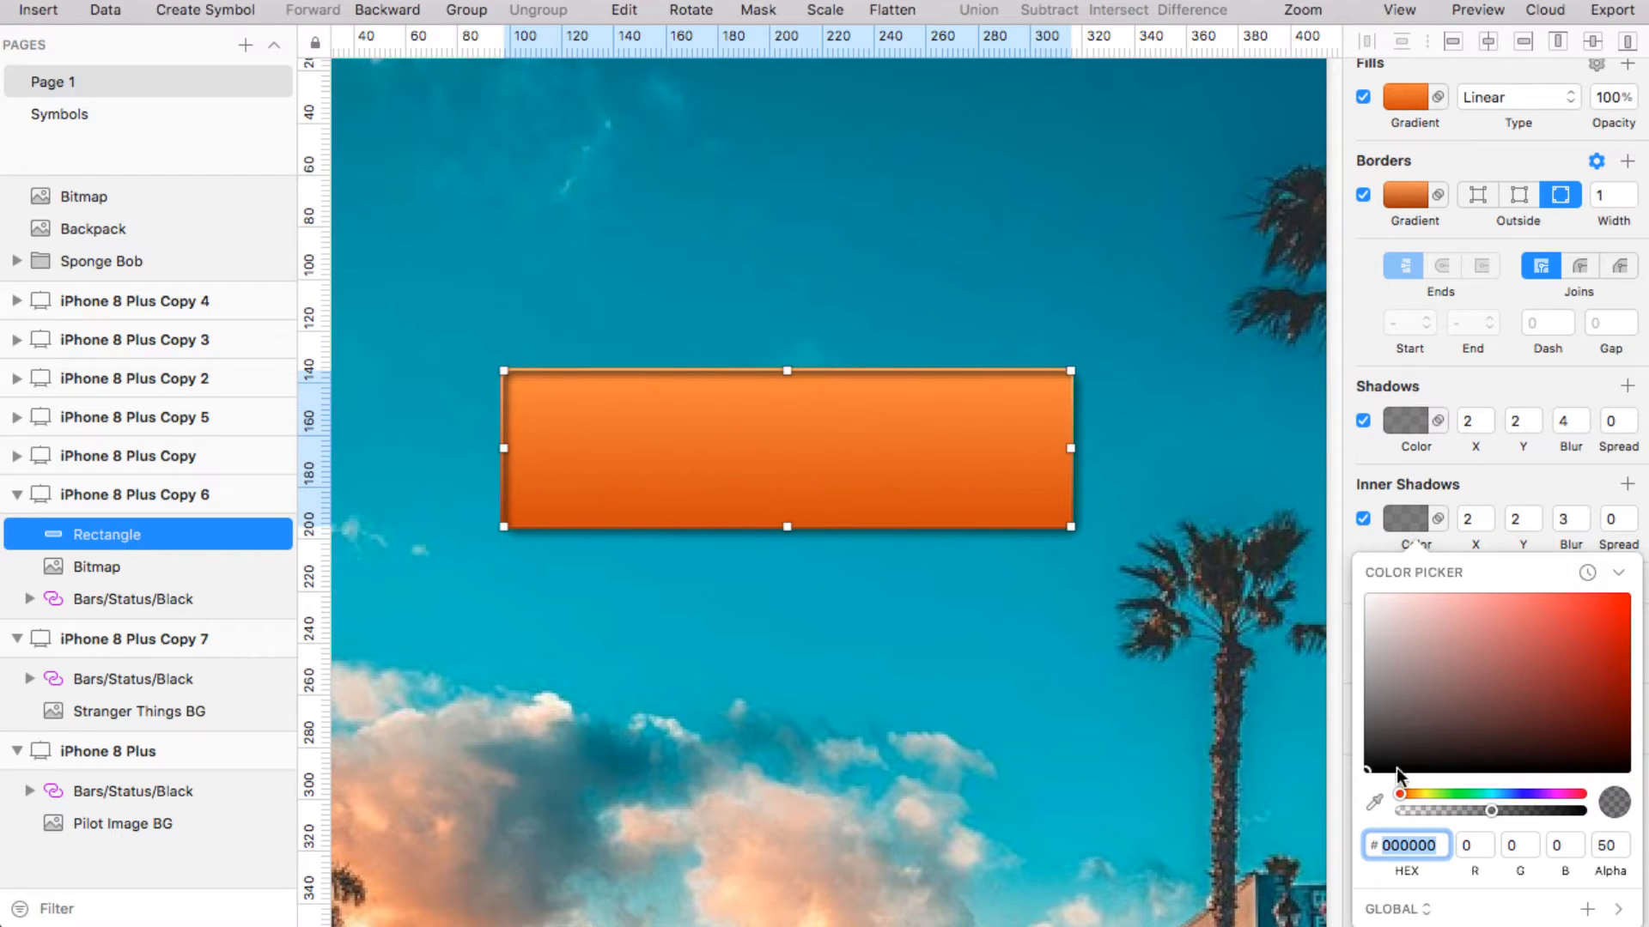
{"action": "left_click", "coordinate": [1374, 802]}
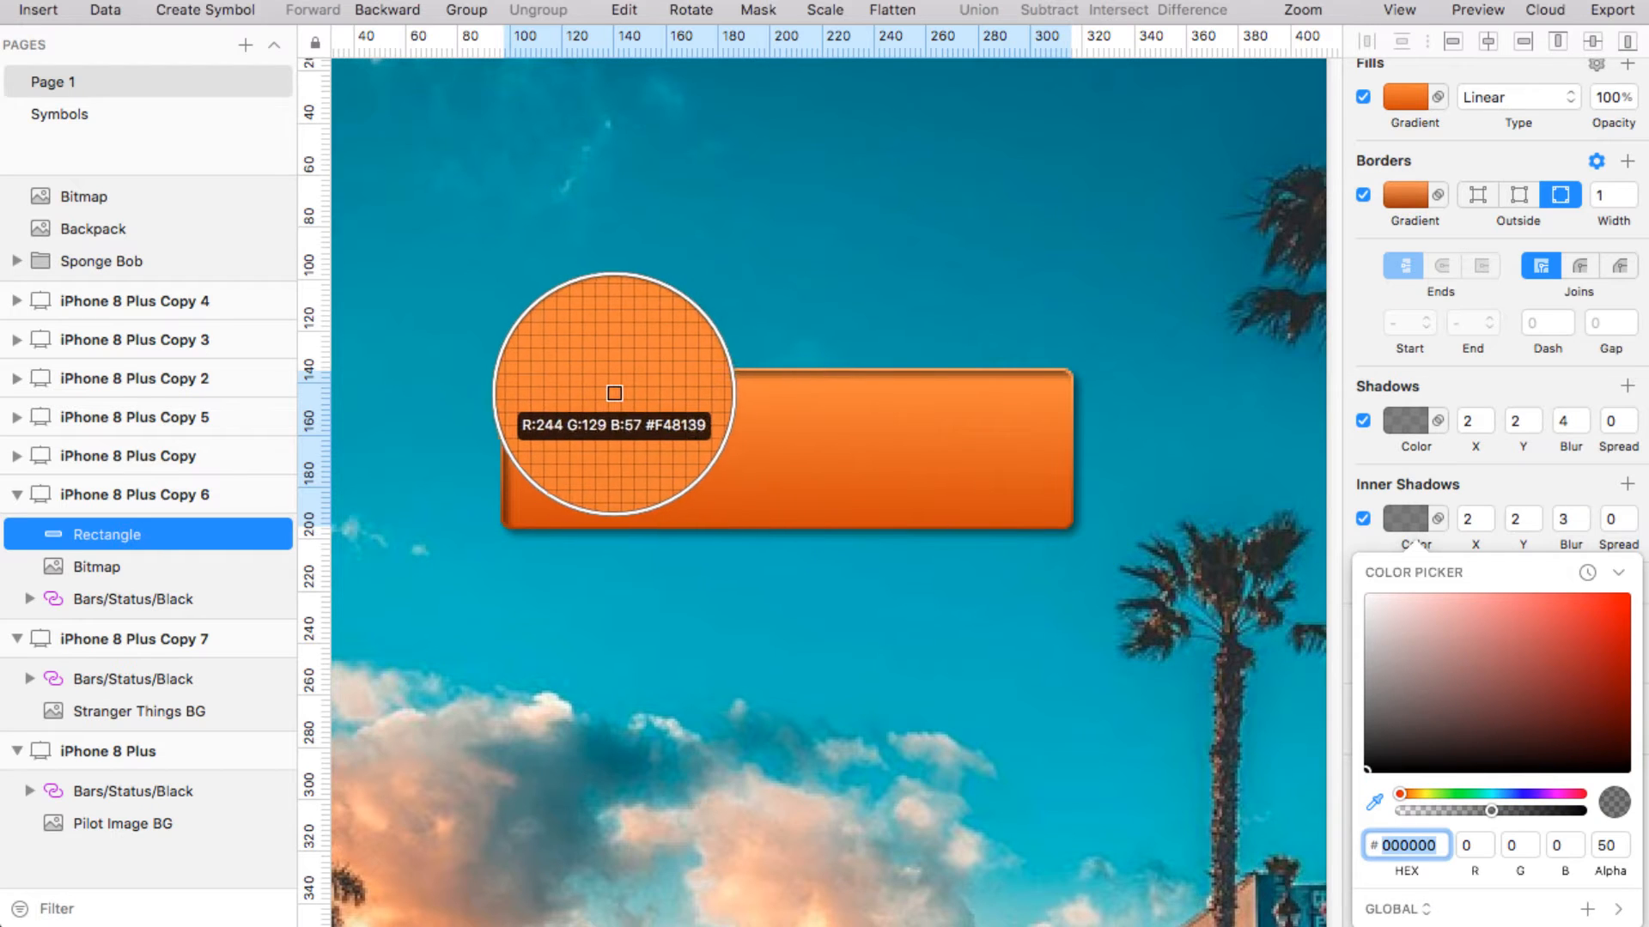
{"action": "left_click", "coordinate": [604, 381]}
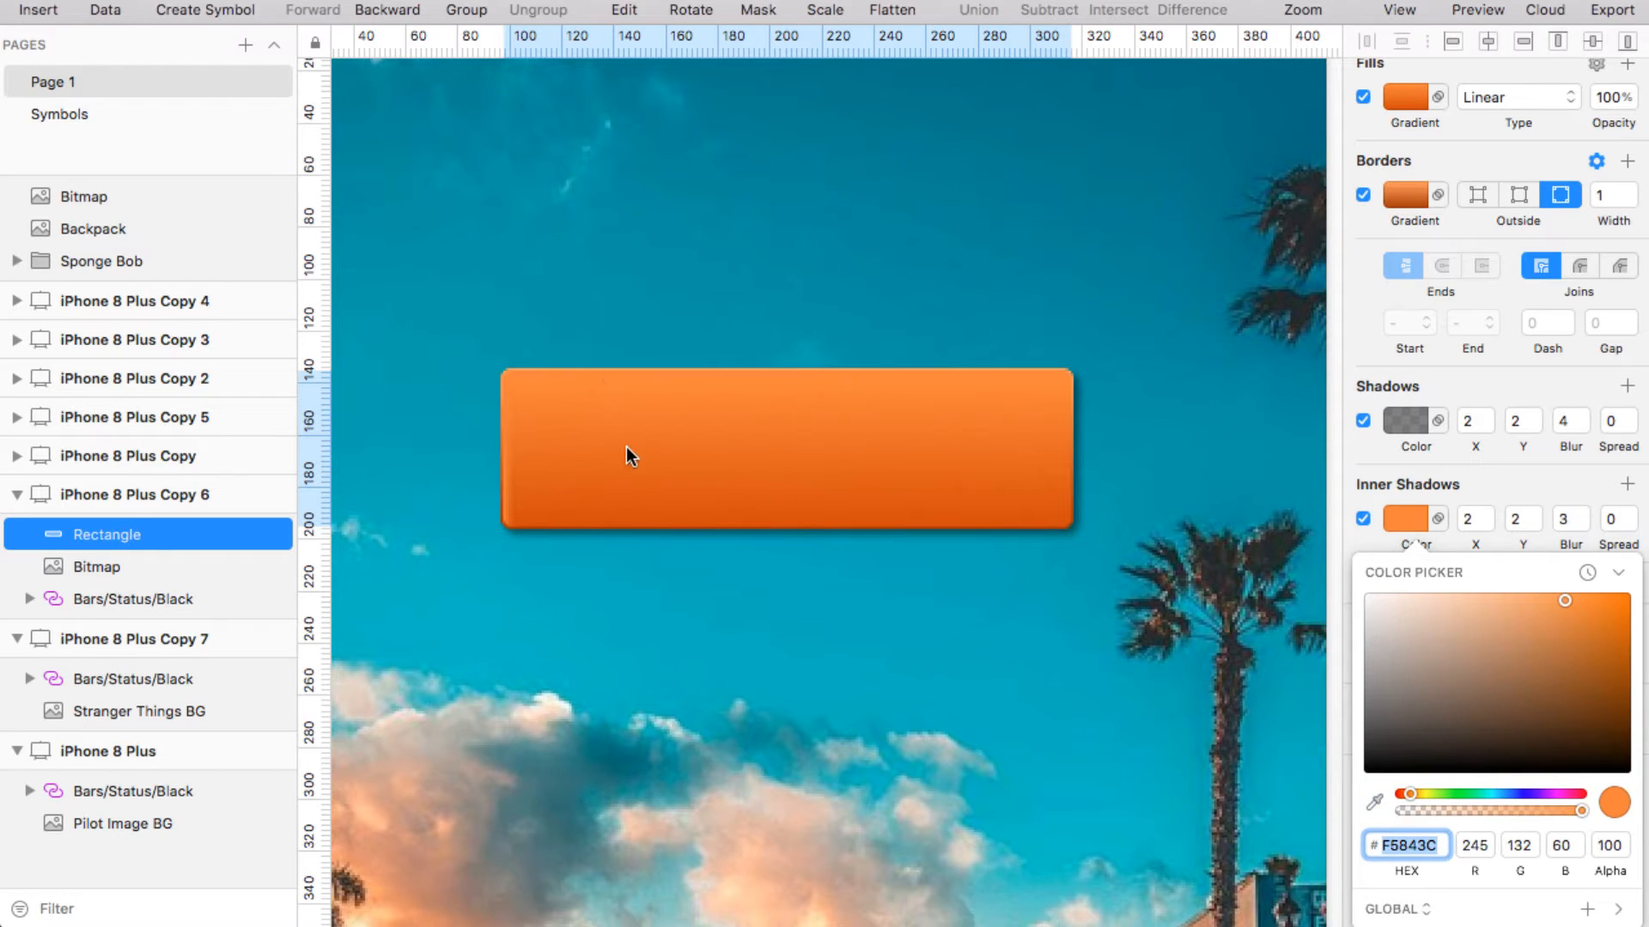
{"action": "left_click_drag", "start_coordinate": [1563, 599], "coordinate": [1525, 584]}
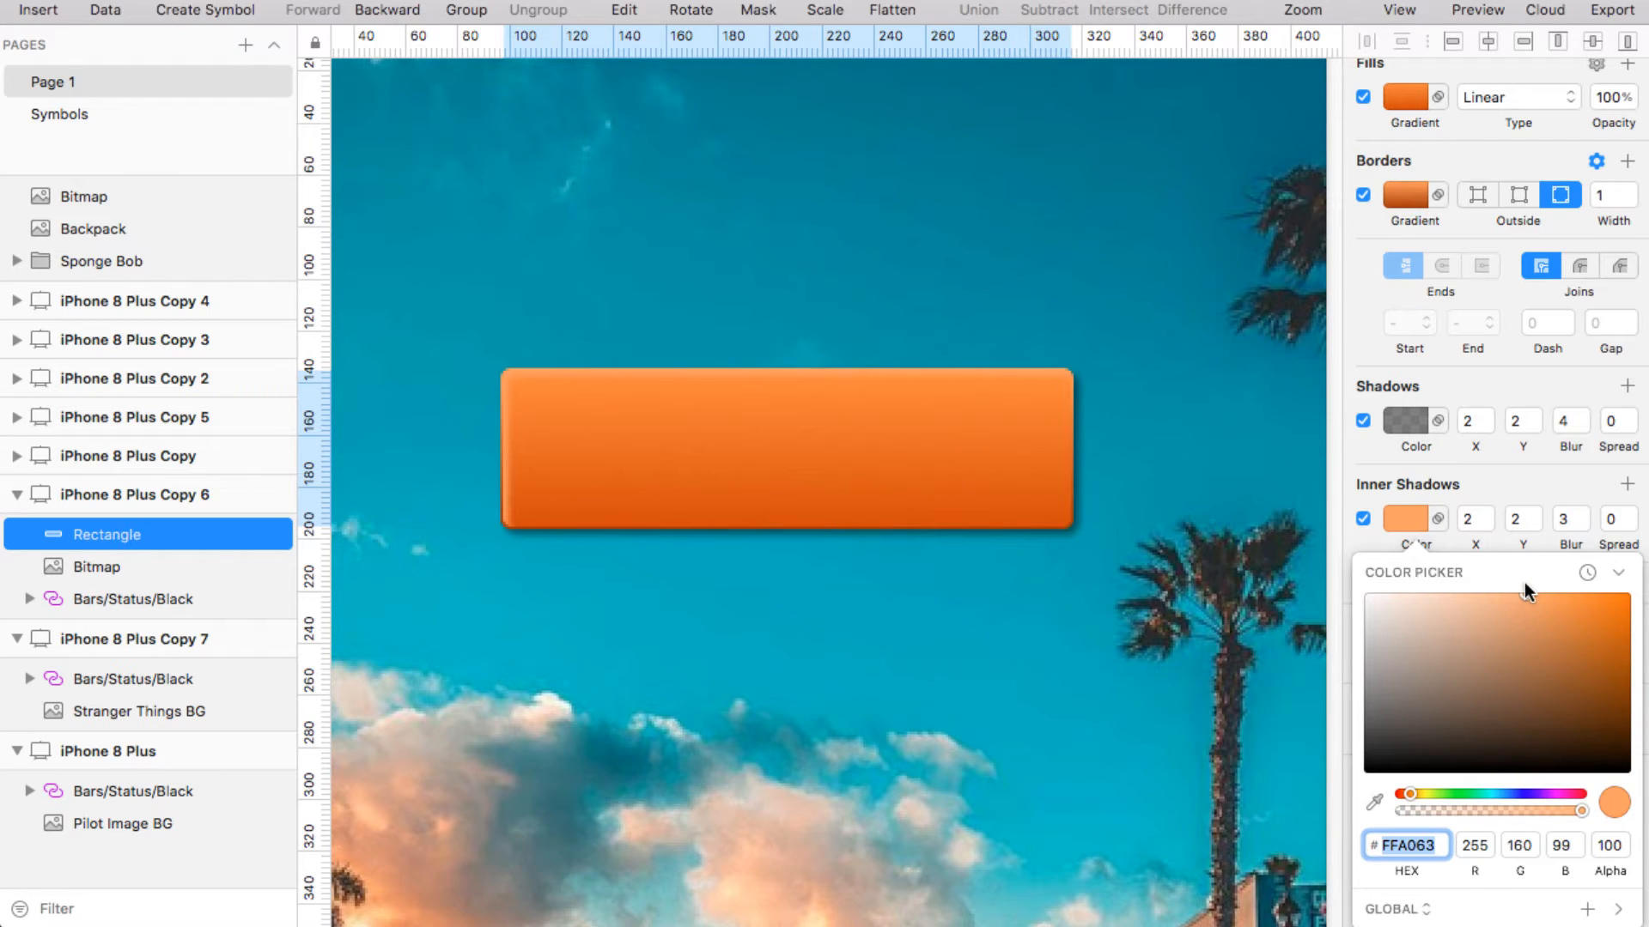
Deepen the inner shadow to orange FF7924, restore the gradient border, and disable the inner shadow
{"action": "left_click", "coordinate": [1363, 196]}
{"action": "scroll", "coordinate": [1124, 470], "scroll_direction": "down", "scroll_amount": 3}
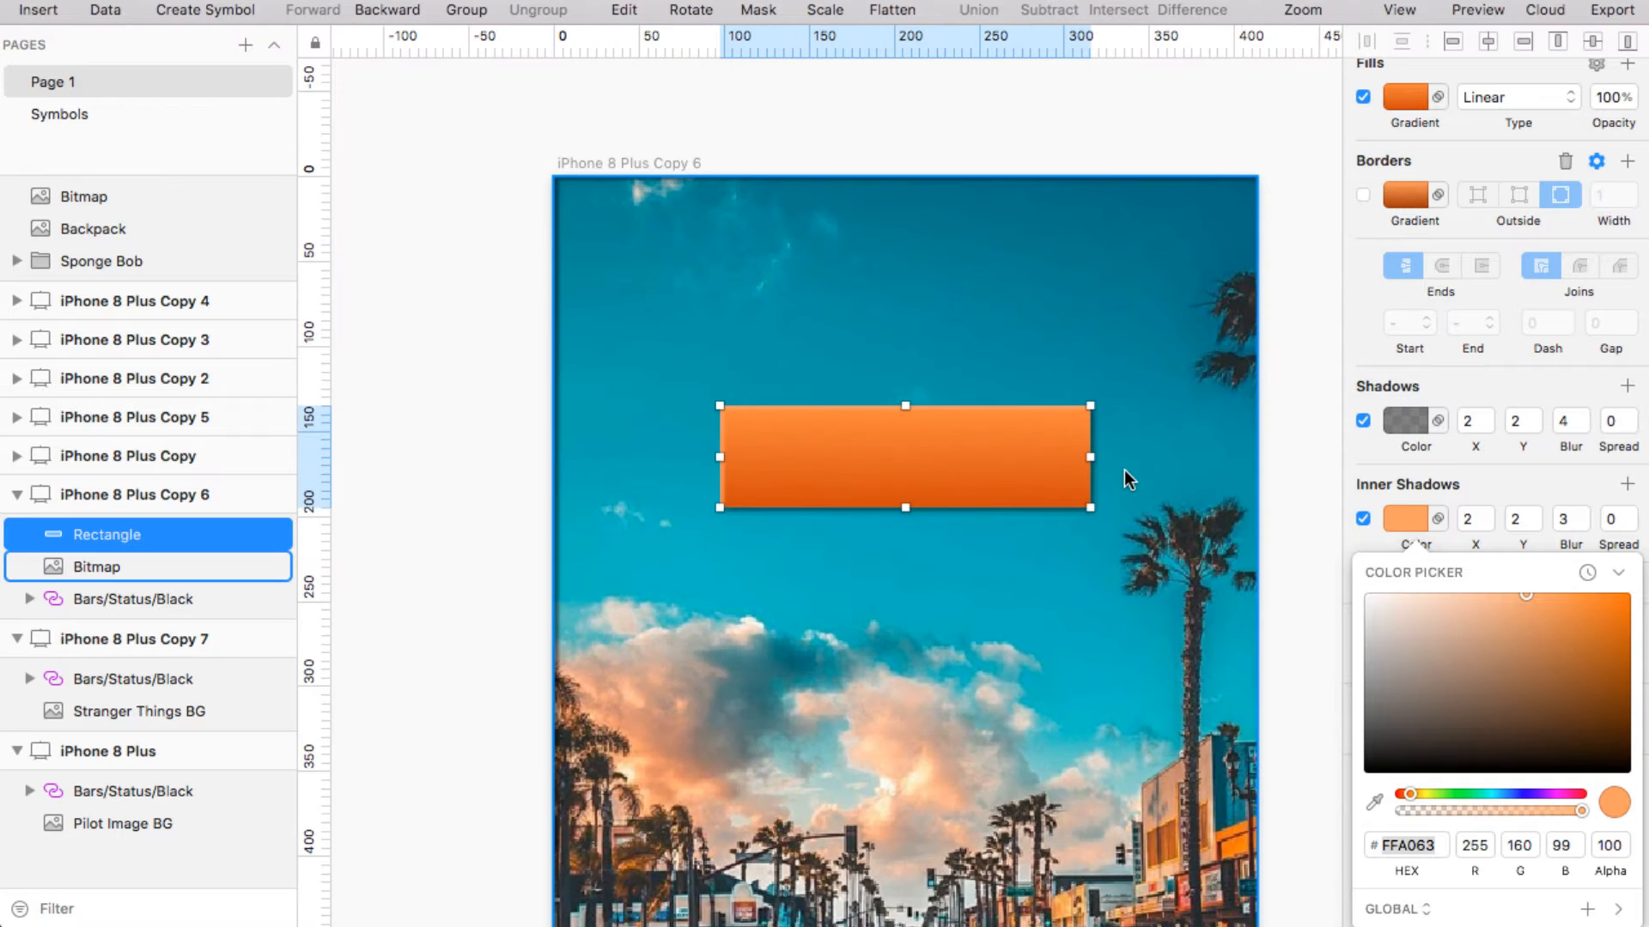
{"action": "scroll", "coordinate": [1124, 471], "scroll_direction": "up", "scroll_amount": 3}
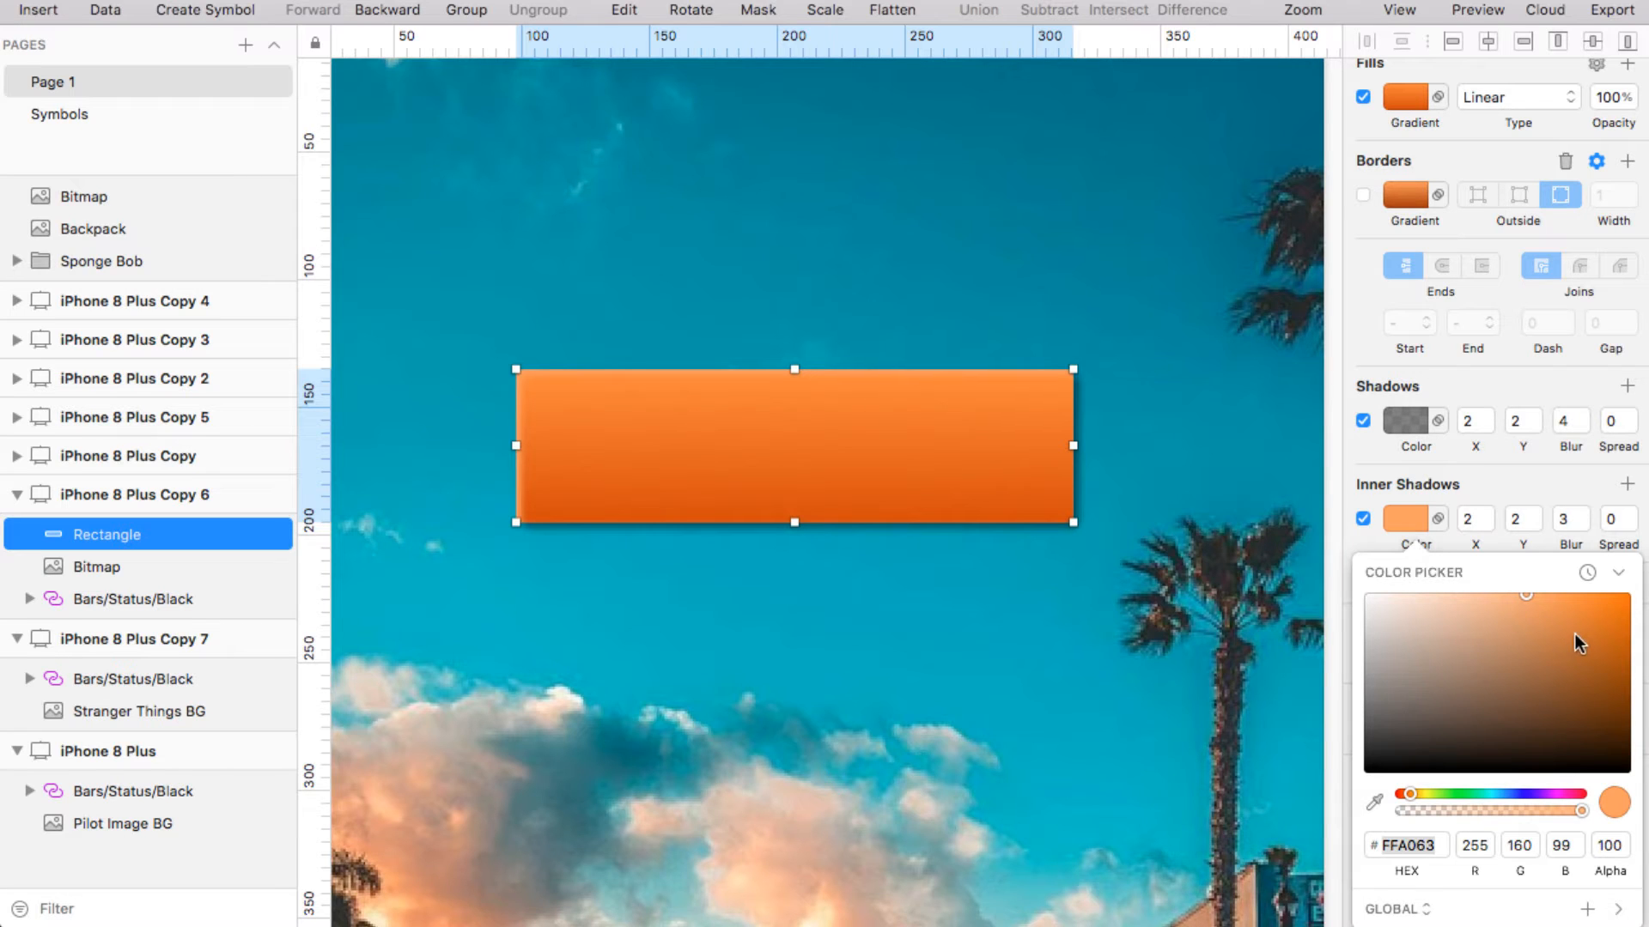
{"action": "mouse_move", "coordinate": [1589, 618]}
{"action": "left_mouse_down"}
{"action": "mouse_move", "coordinate": [1625, 603]}
{"action": "mouse_move", "coordinate": [1592, 594]}
{"action": "left_mouse_up"}
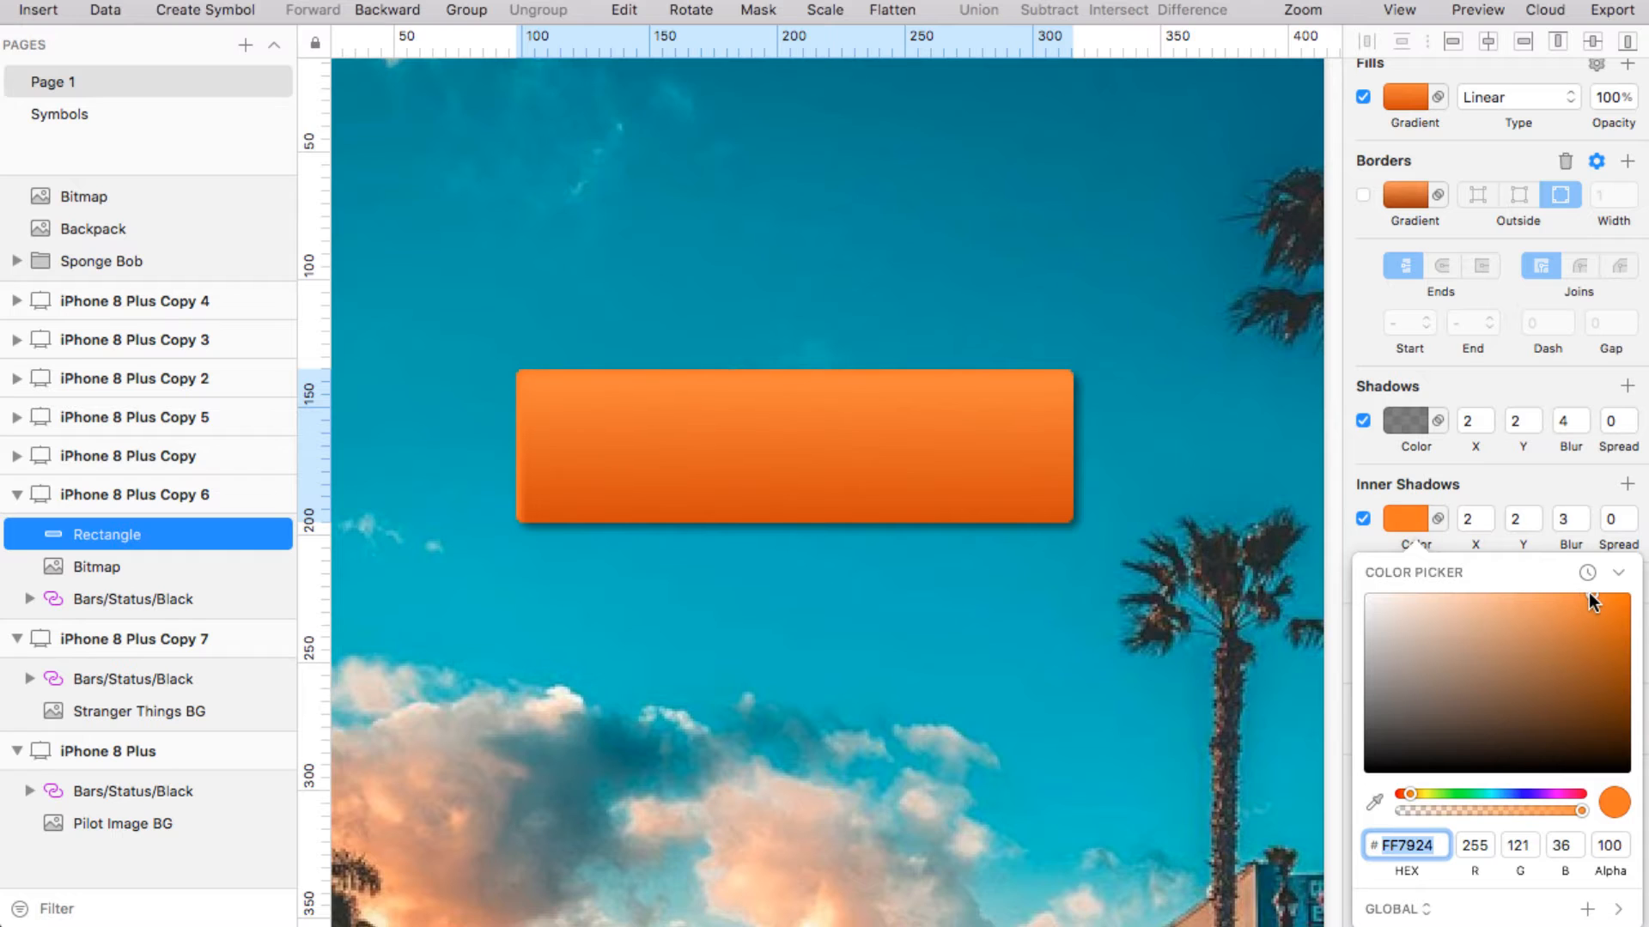
{"action": "left_click", "coordinate": [1363, 196]}
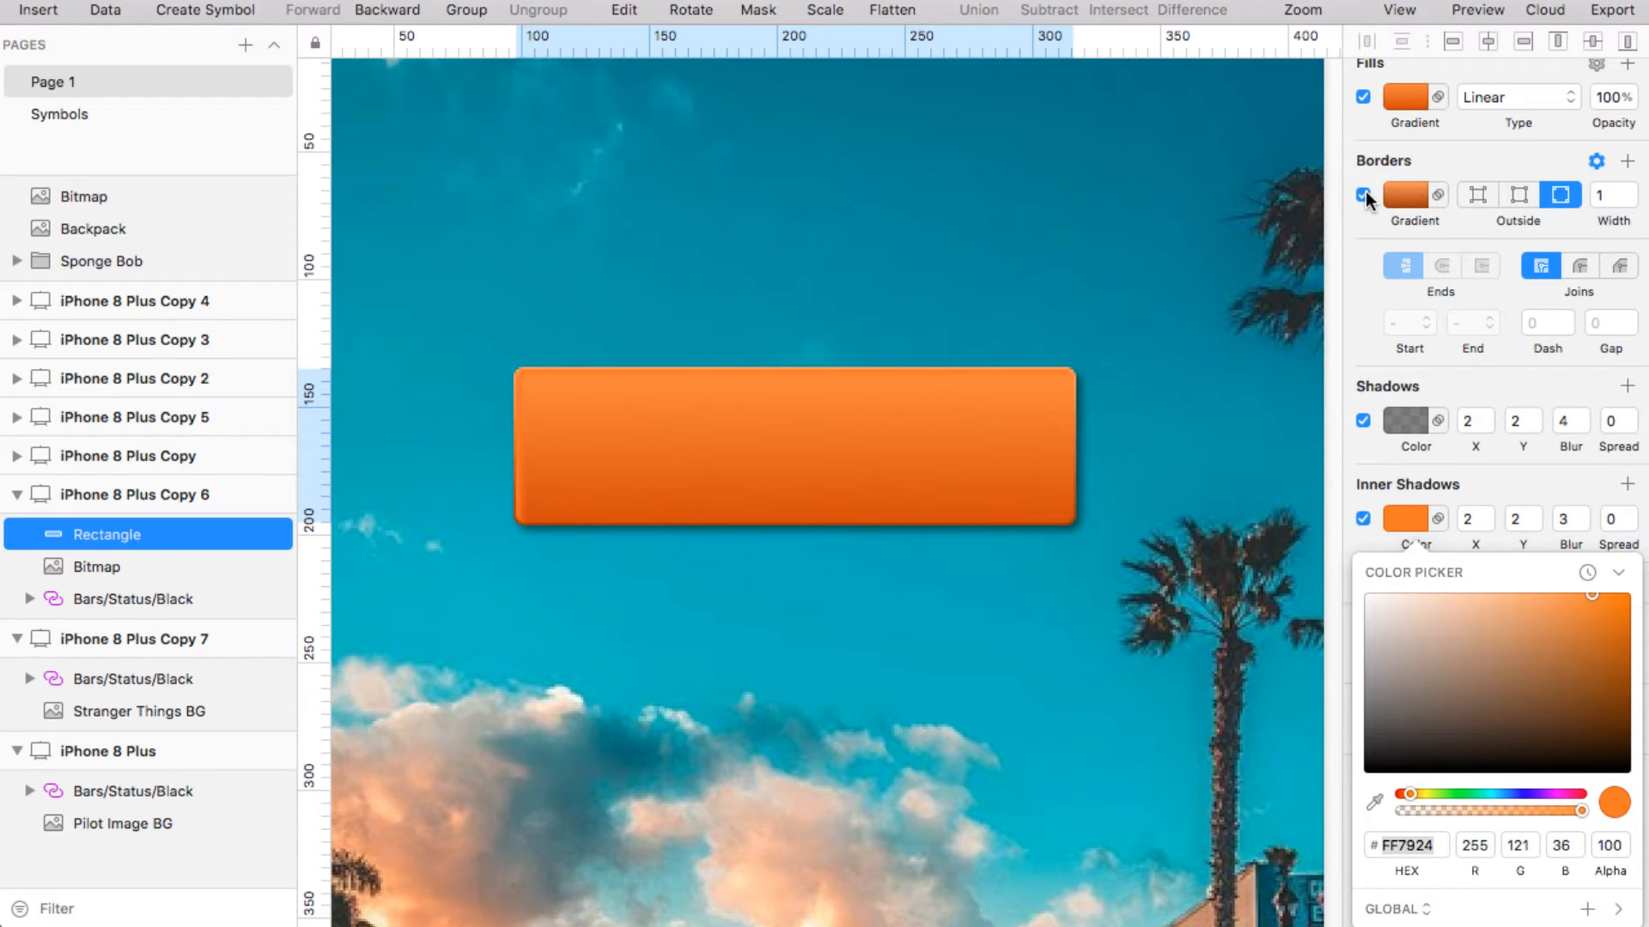
{"action": "left_click", "coordinate": [1363, 520]}
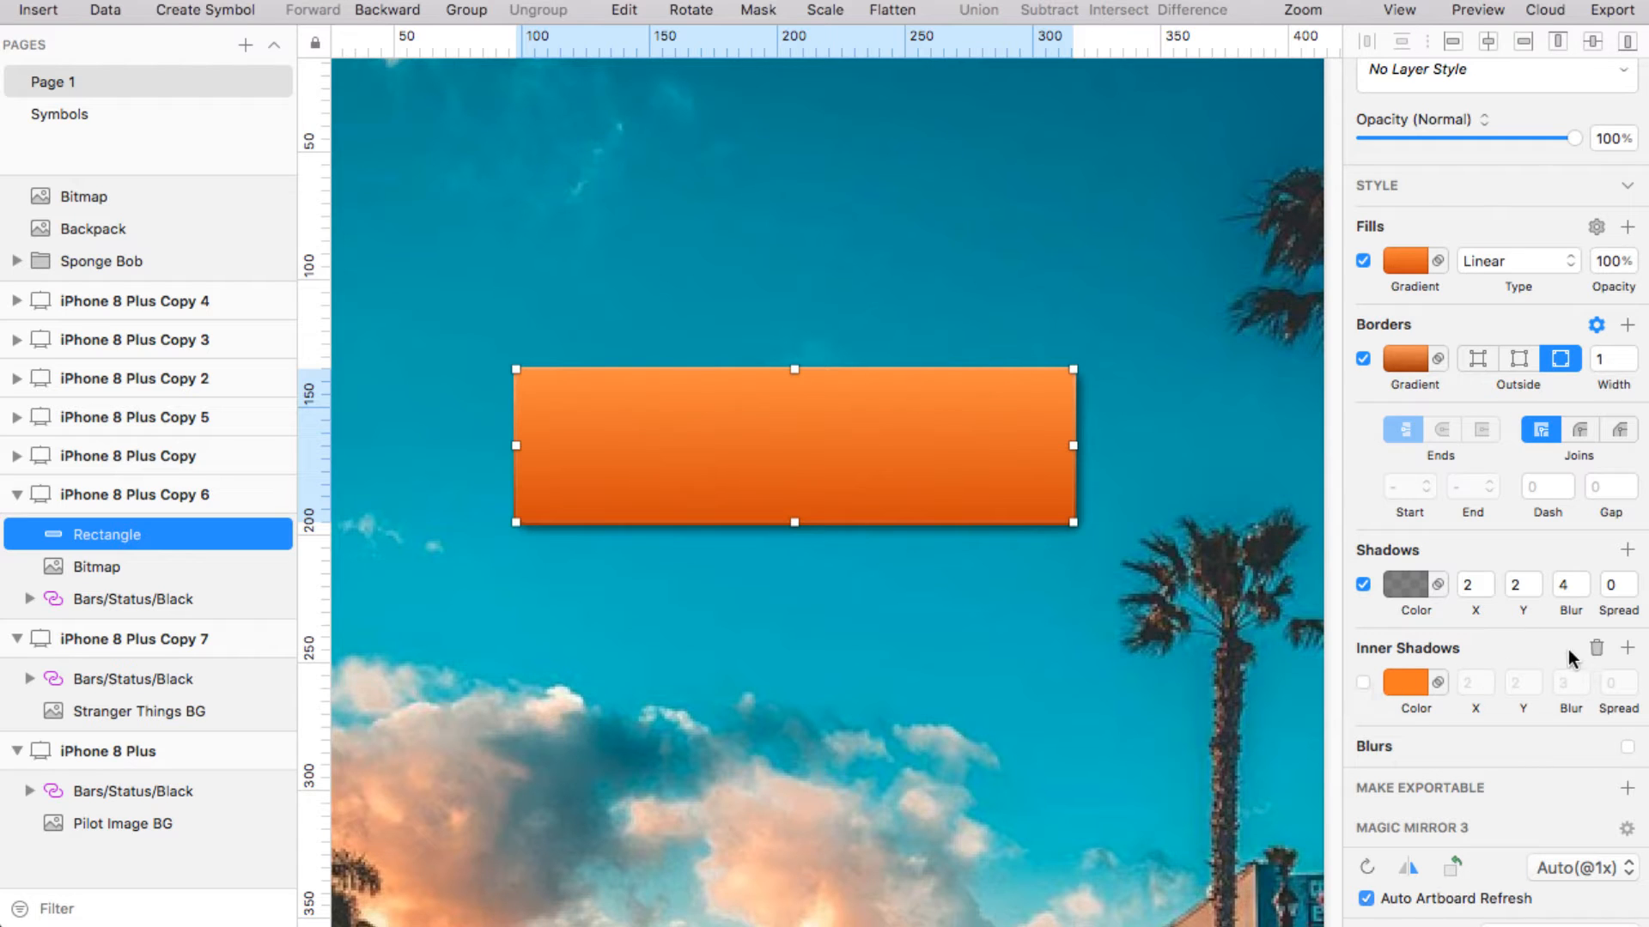
Delete the rectangle's inner shadow and add a Gaussian blur instead
{"action": "left_click", "coordinate": [1595, 650]}
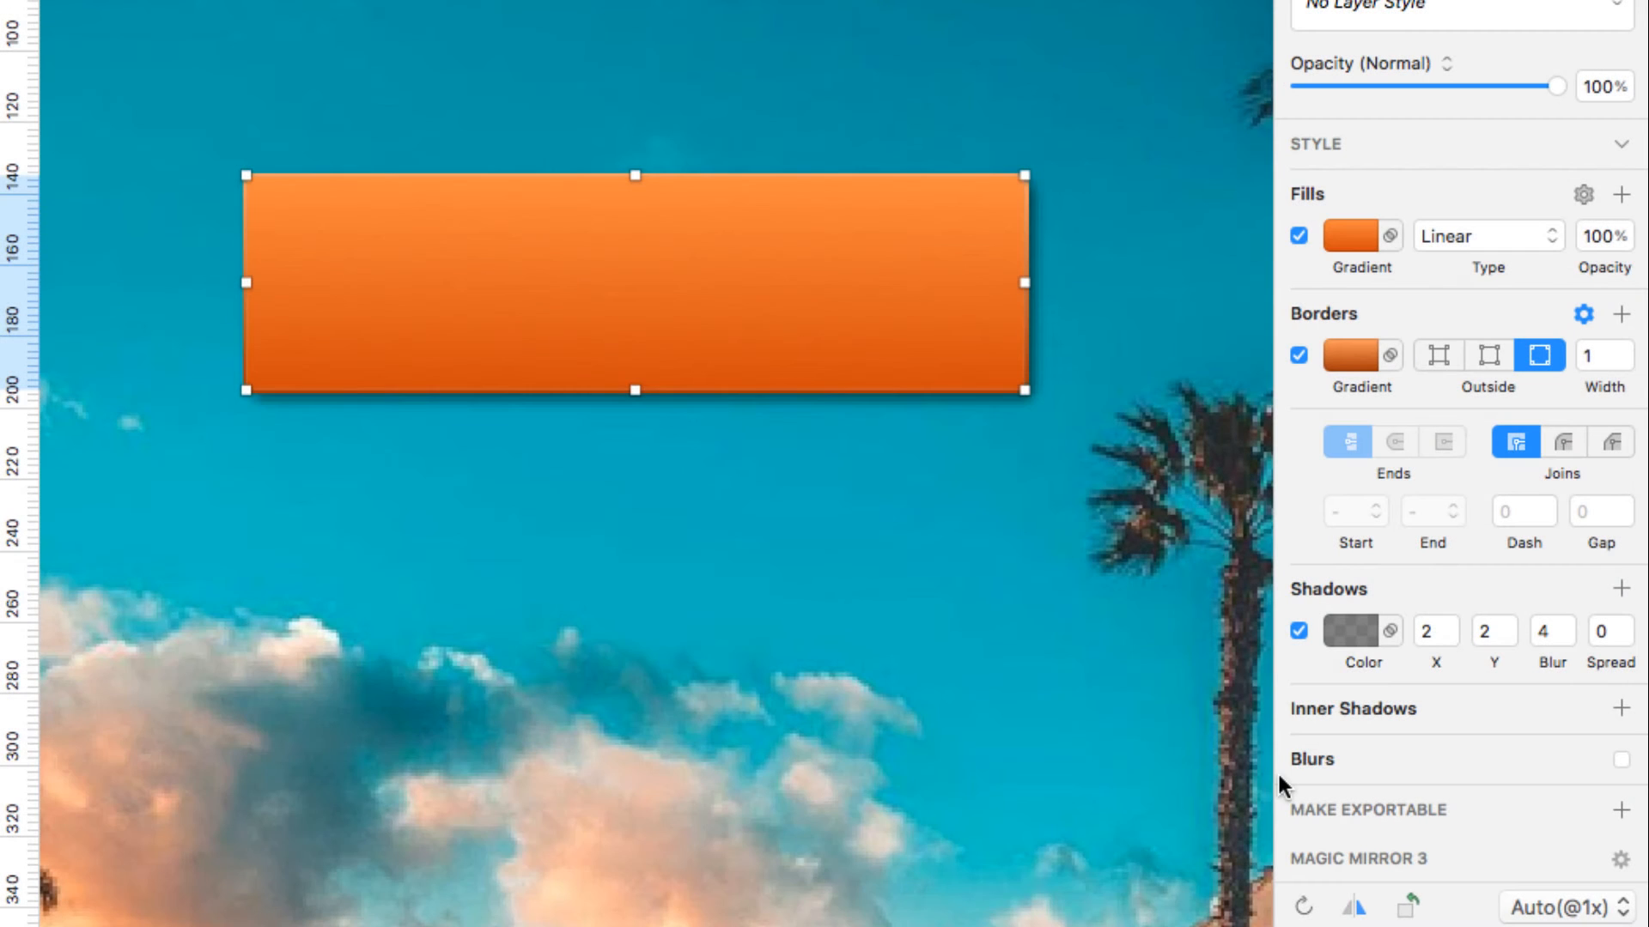
{"action": "left_click", "coordinate": [1327, 757]}
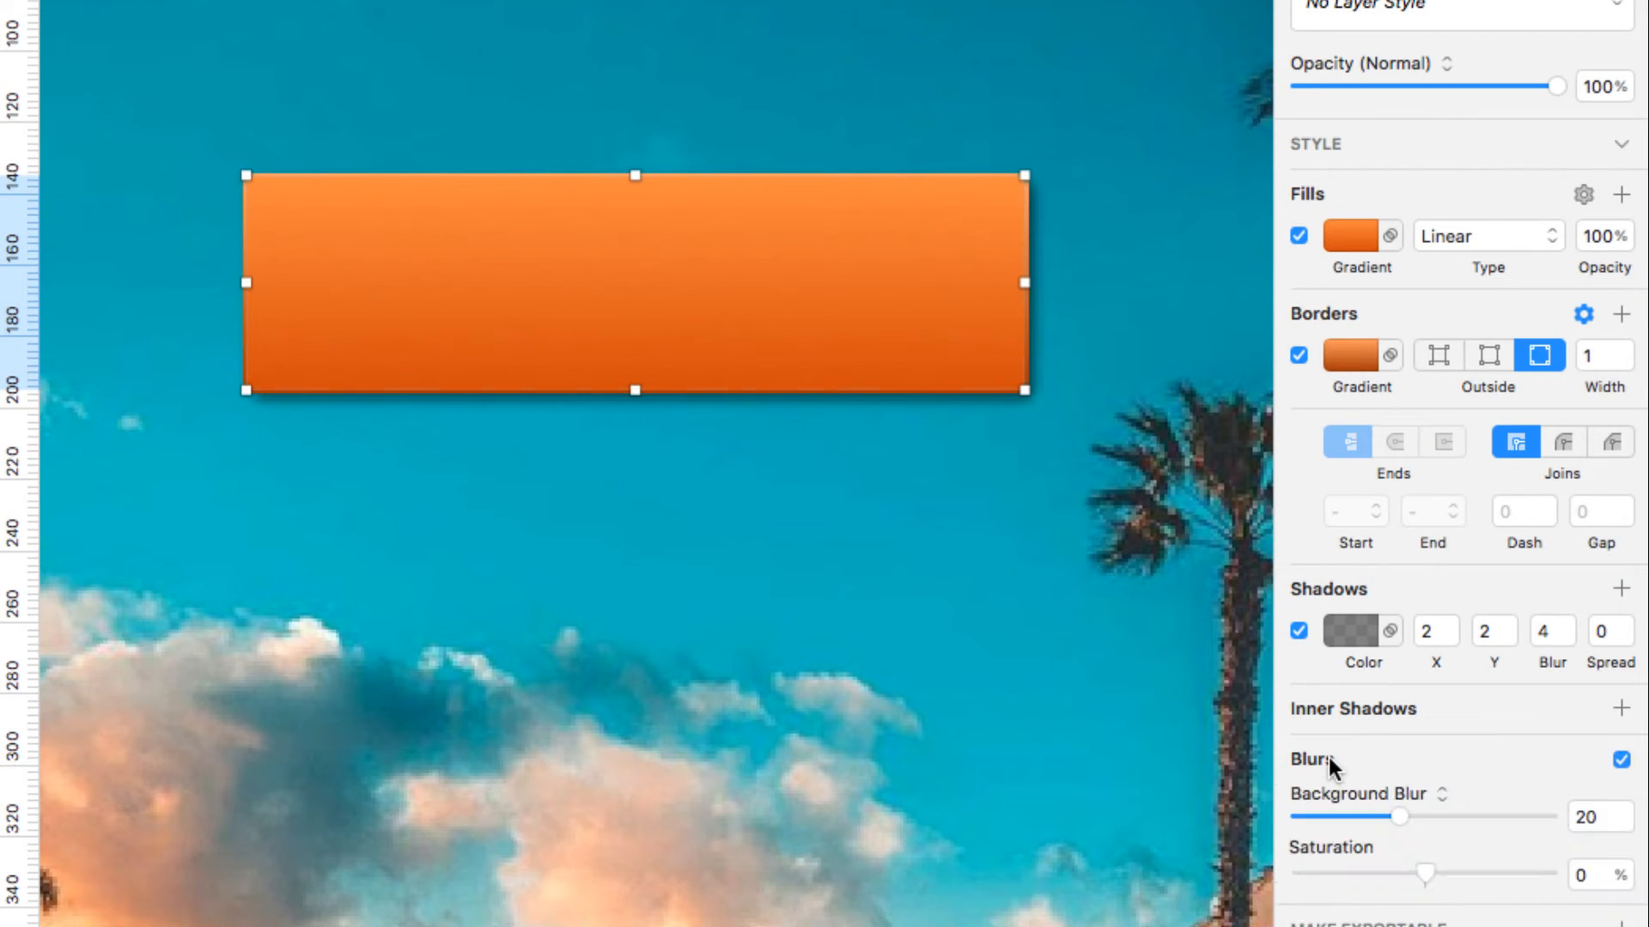
{"action": "scroll", "coordinate": [1486, 755], "scroll_direction": "down", "scroll_amount": 1}
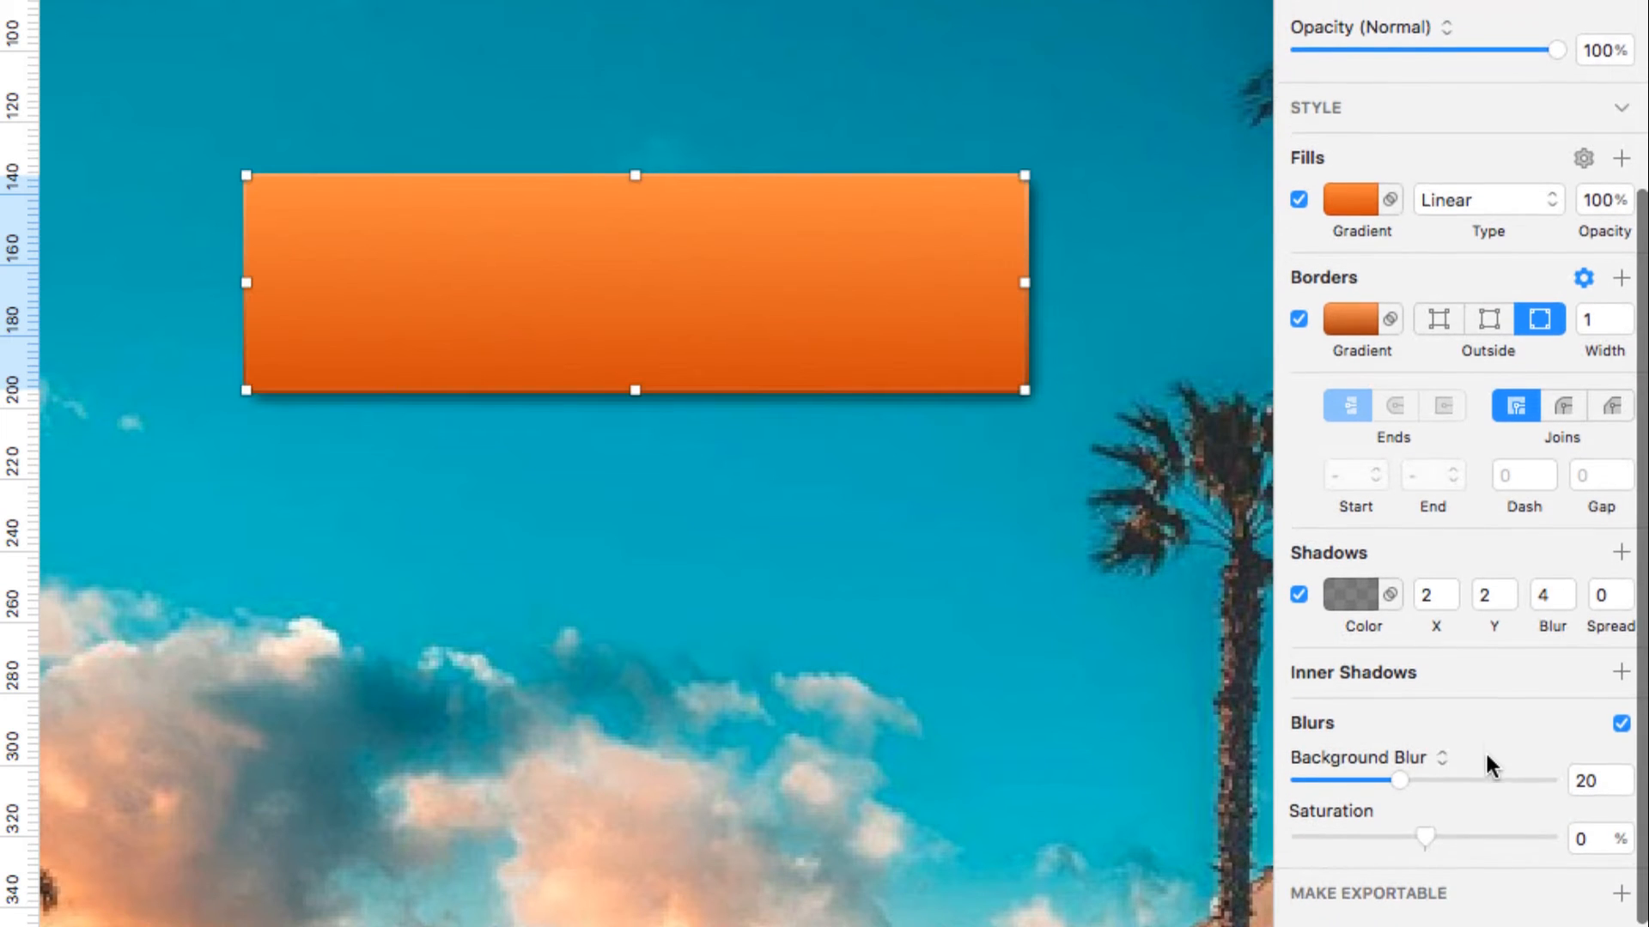
{"action": "left_click", "coordinate": [1439, 767]}
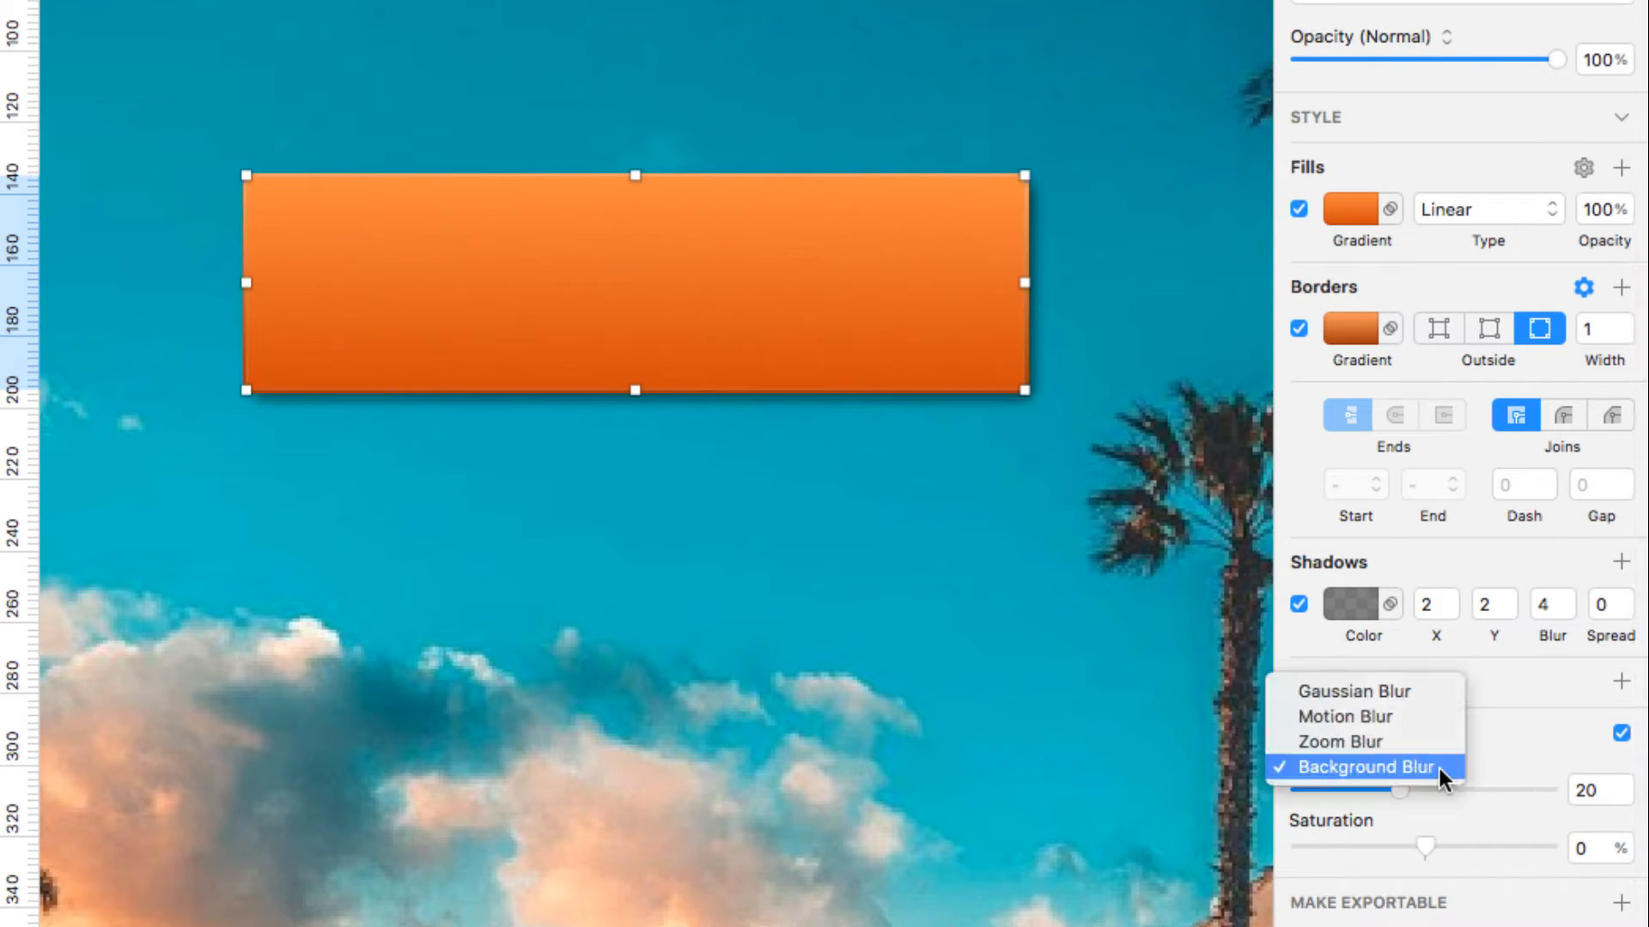
{"action": "left_click", "coordinate": [1425, 693]}
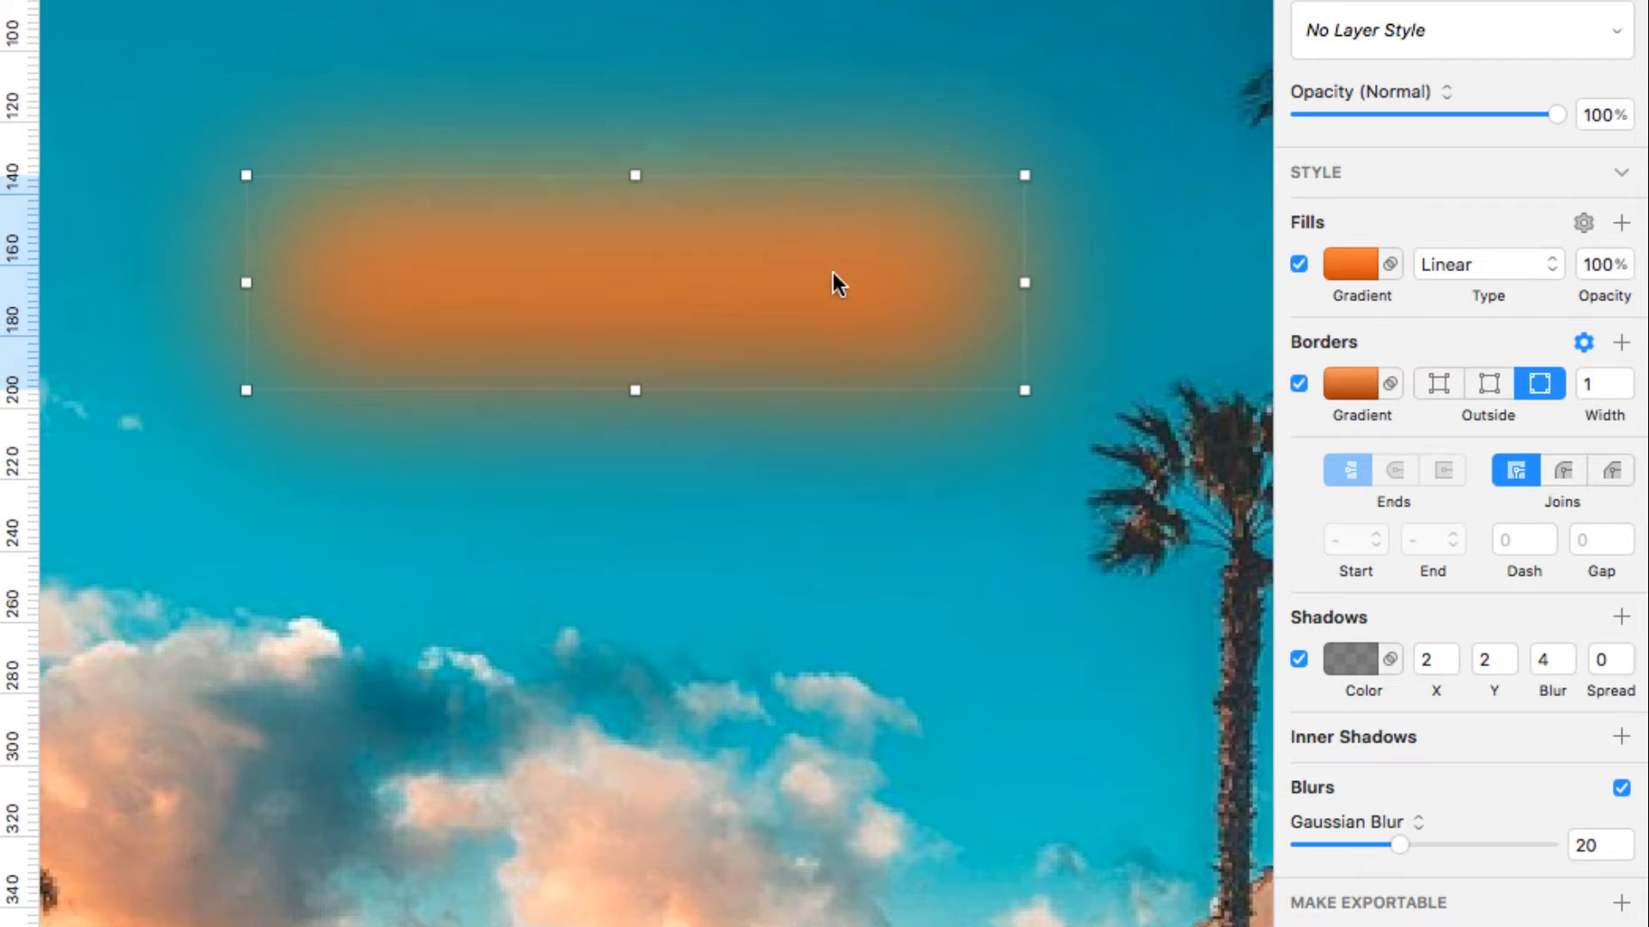
Try different Gaussian blur amounts, settling on 11
{"action": "left_click", "coordinate": [1624, 854]}
{"action": "left_click", "coordinate": [1624, 855]}
{"action": "left_click", "coordinate": [1623, 854]}
{"action": "left_click", "coordinate": [1623, 854]}
{"action": "left_click", "coordinate": [1623, 854]}
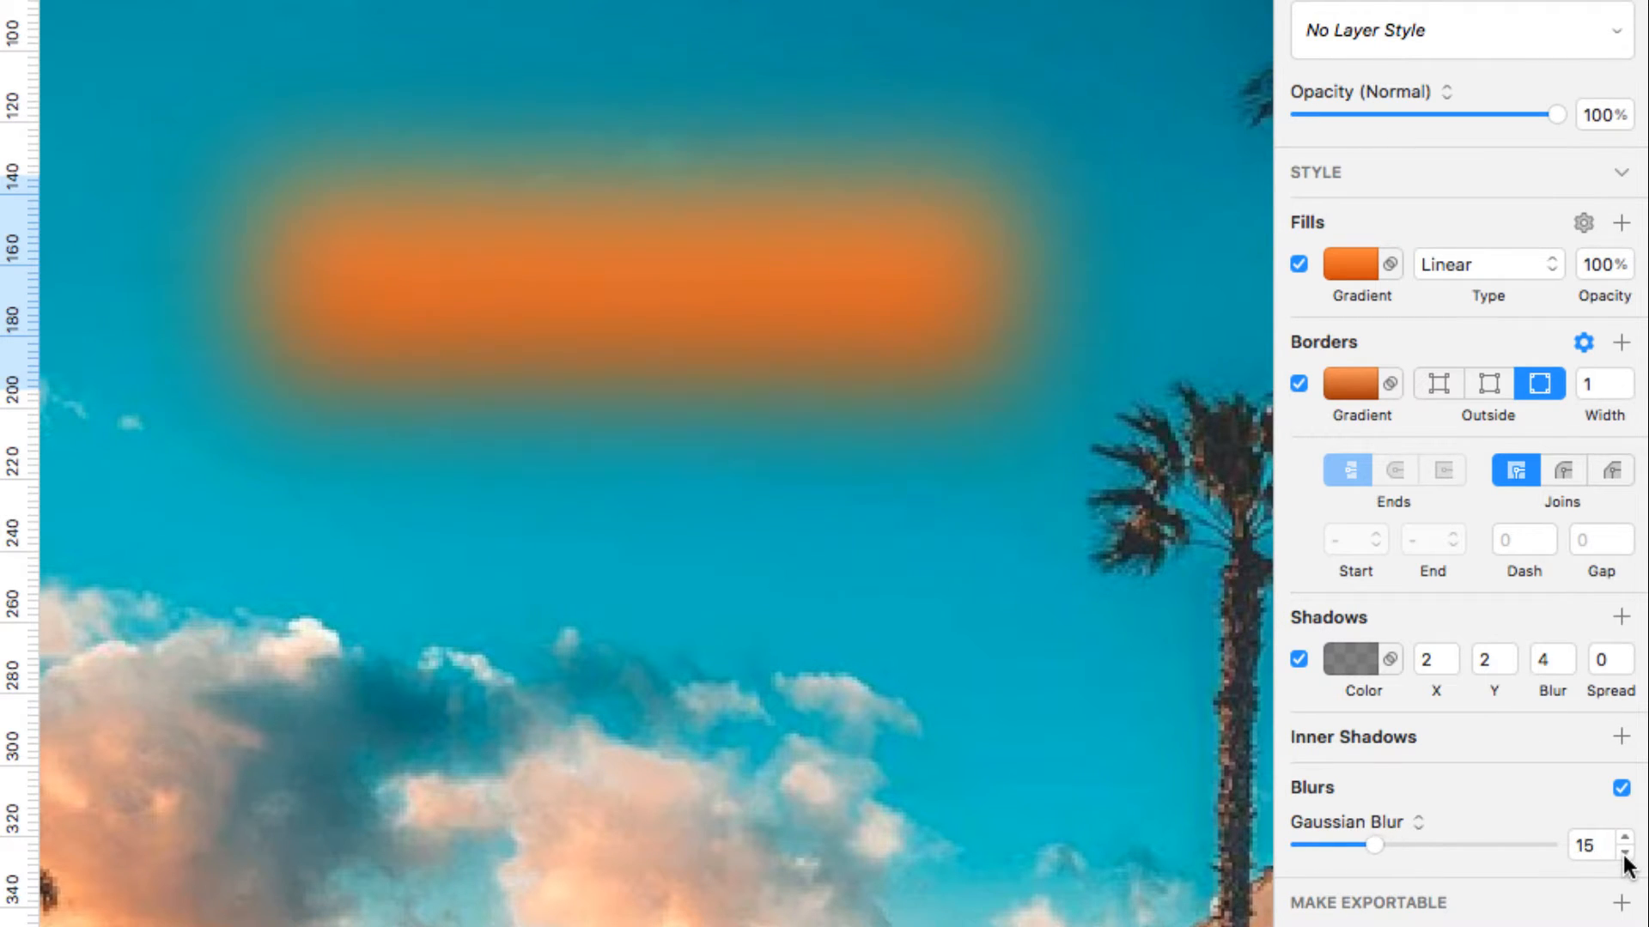
{"action": "left_click", "coordinate": [1623, 855]}
{"action": "left_click_drag", "start_coordinate": [1371, 846], "coordinate": [1477, 846]}
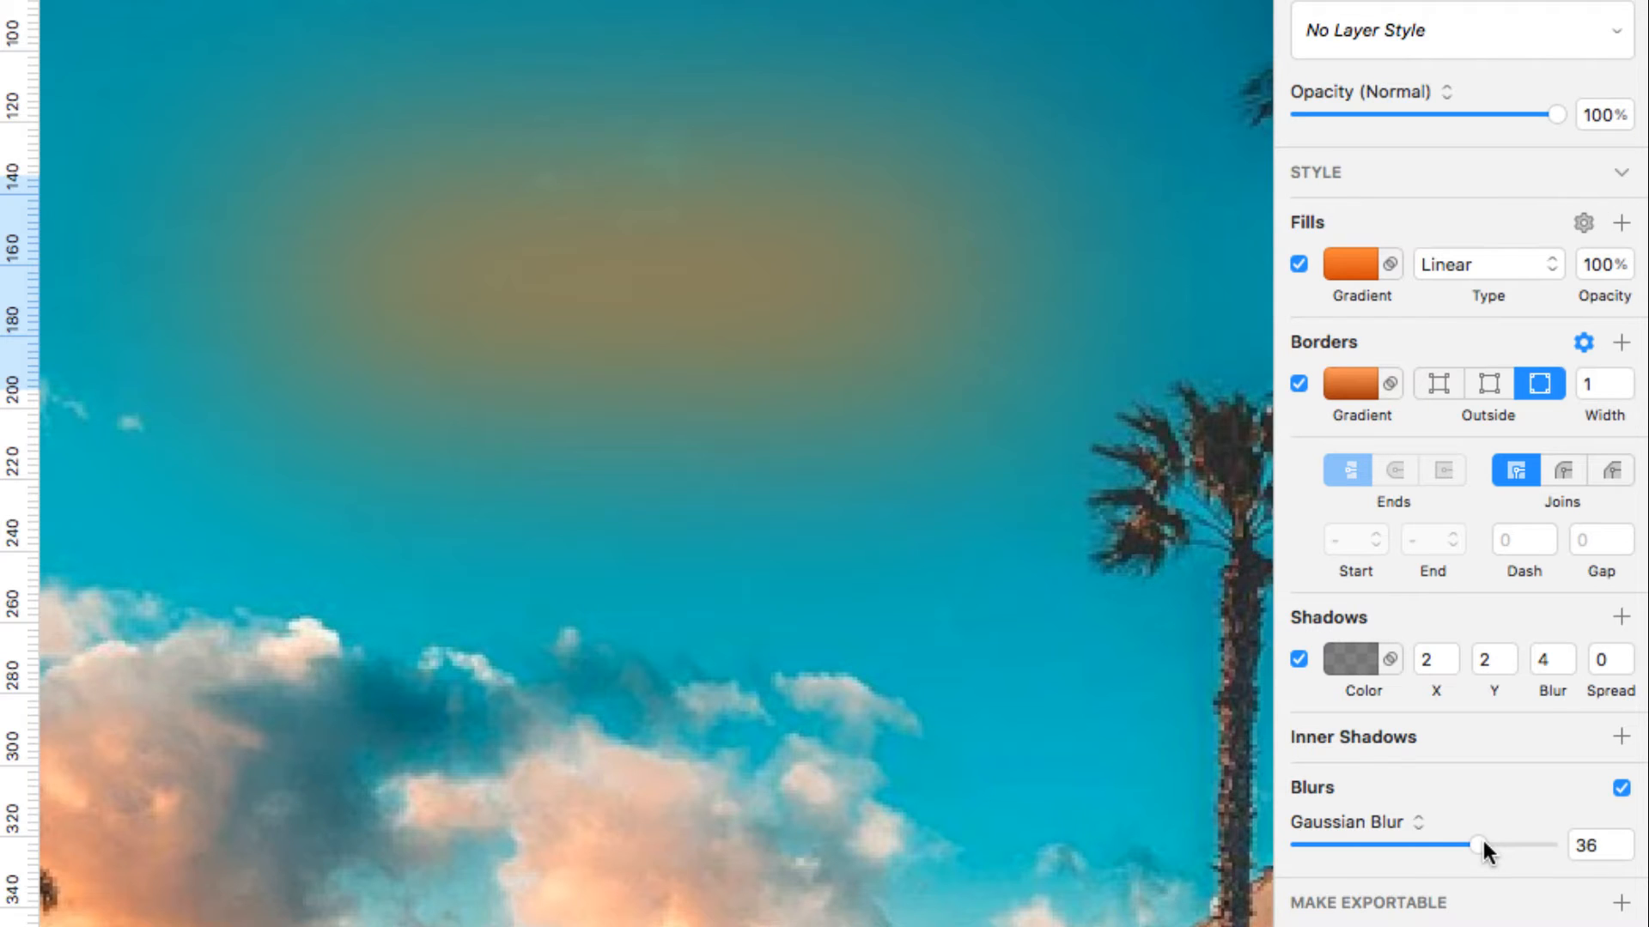
{"action": "left_click_drag", "start_coordinate": [1484, 845], "coordinate": [1483, 845]}
{"action": "left_click_drag", "start_coordinate": [1475, 841], "coordinate": [1349, 845]}
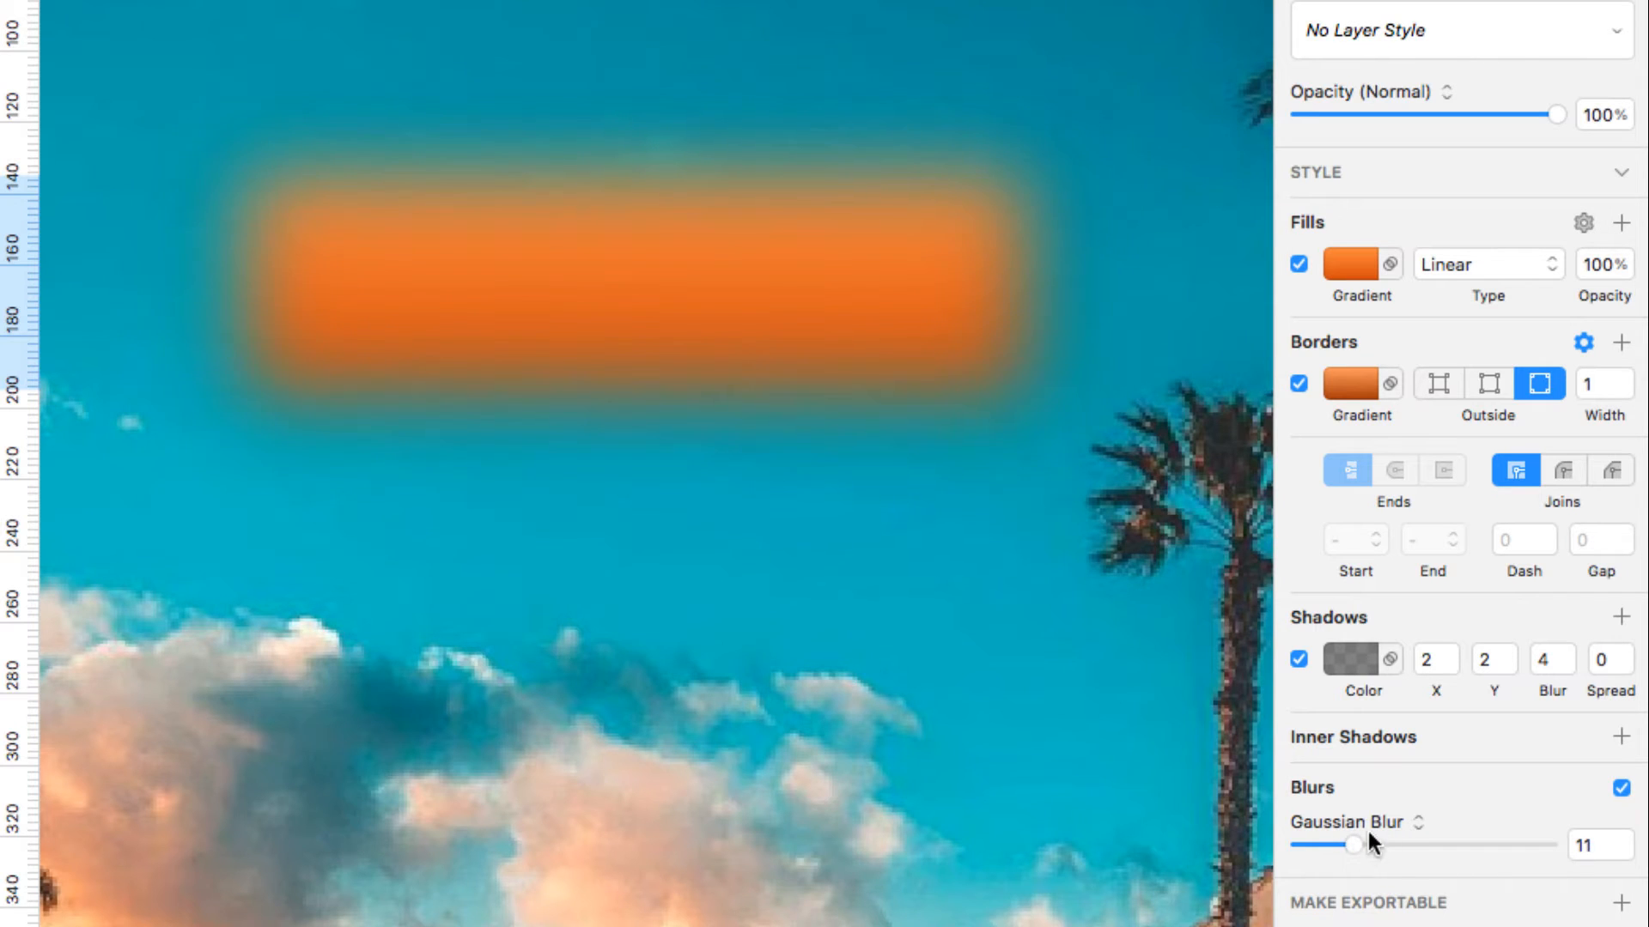
{"action": "left_click", "coordinate": [1418, 823]}
Switch to a Motion Blur of 14 and vary its angle, ending at 0°
{"action": "left_click", "coordinate": [1408, 845]}
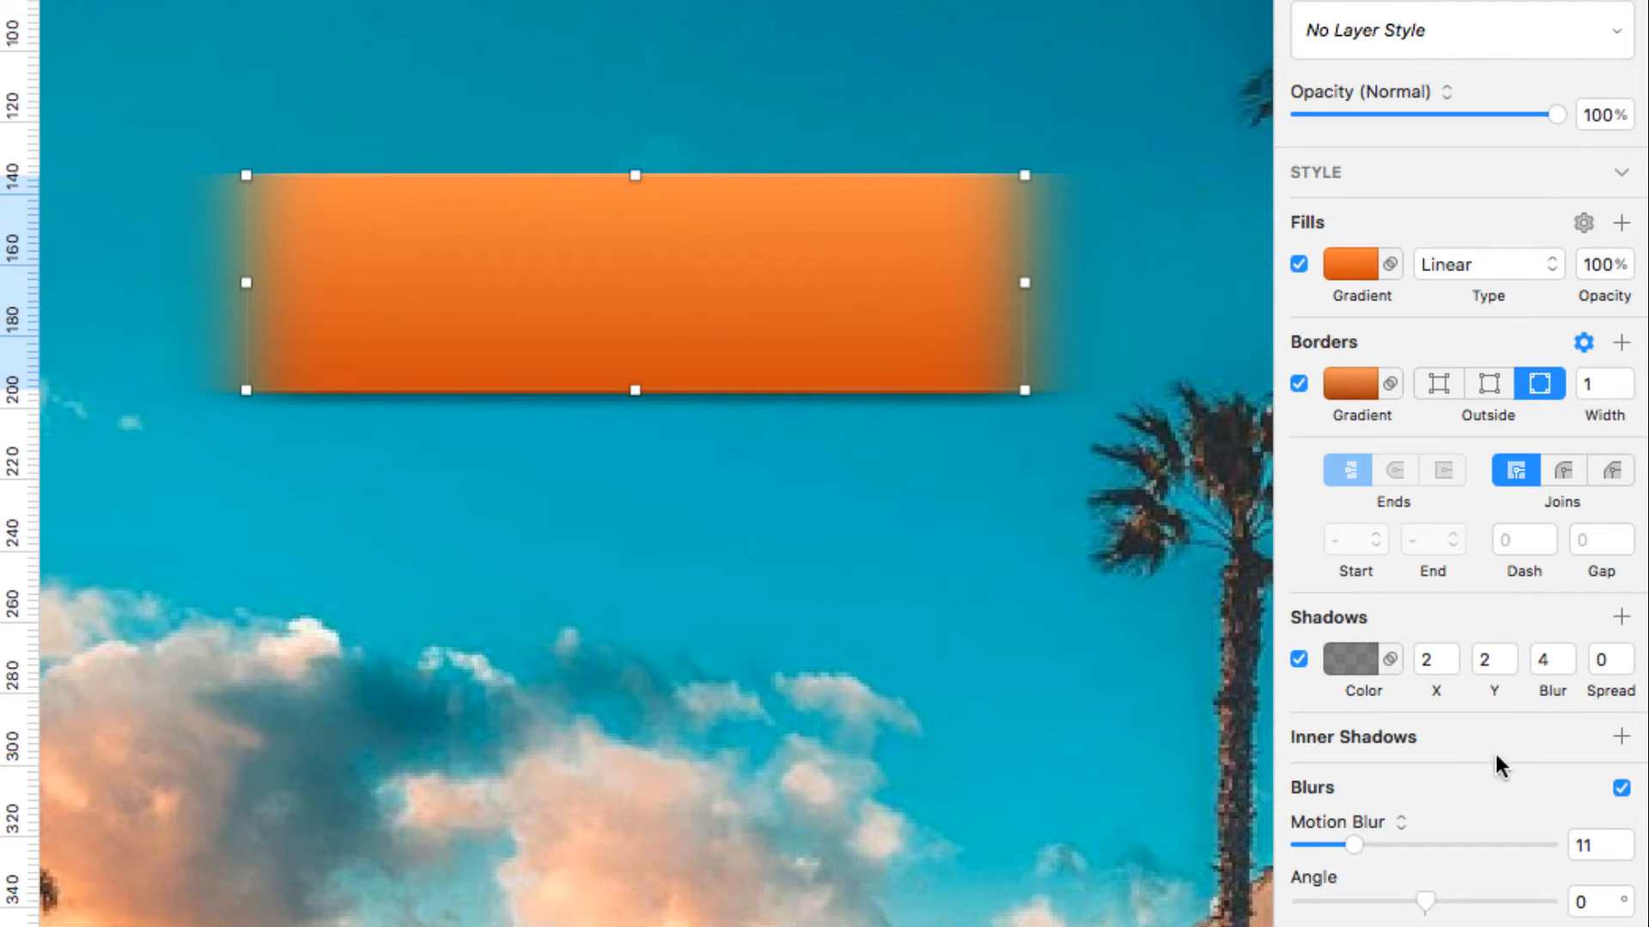
{"action": "left_click", "coordinate": [1625, 838]}
{"action": "left_click", "coordinate": [1624, 840]}
{"action": "left_click", "coordinate": [1624, 839]}
{"action": "scroll", "coordinate": [1554, 852], "scroll_direction": "down", "scroll_amount": 2}
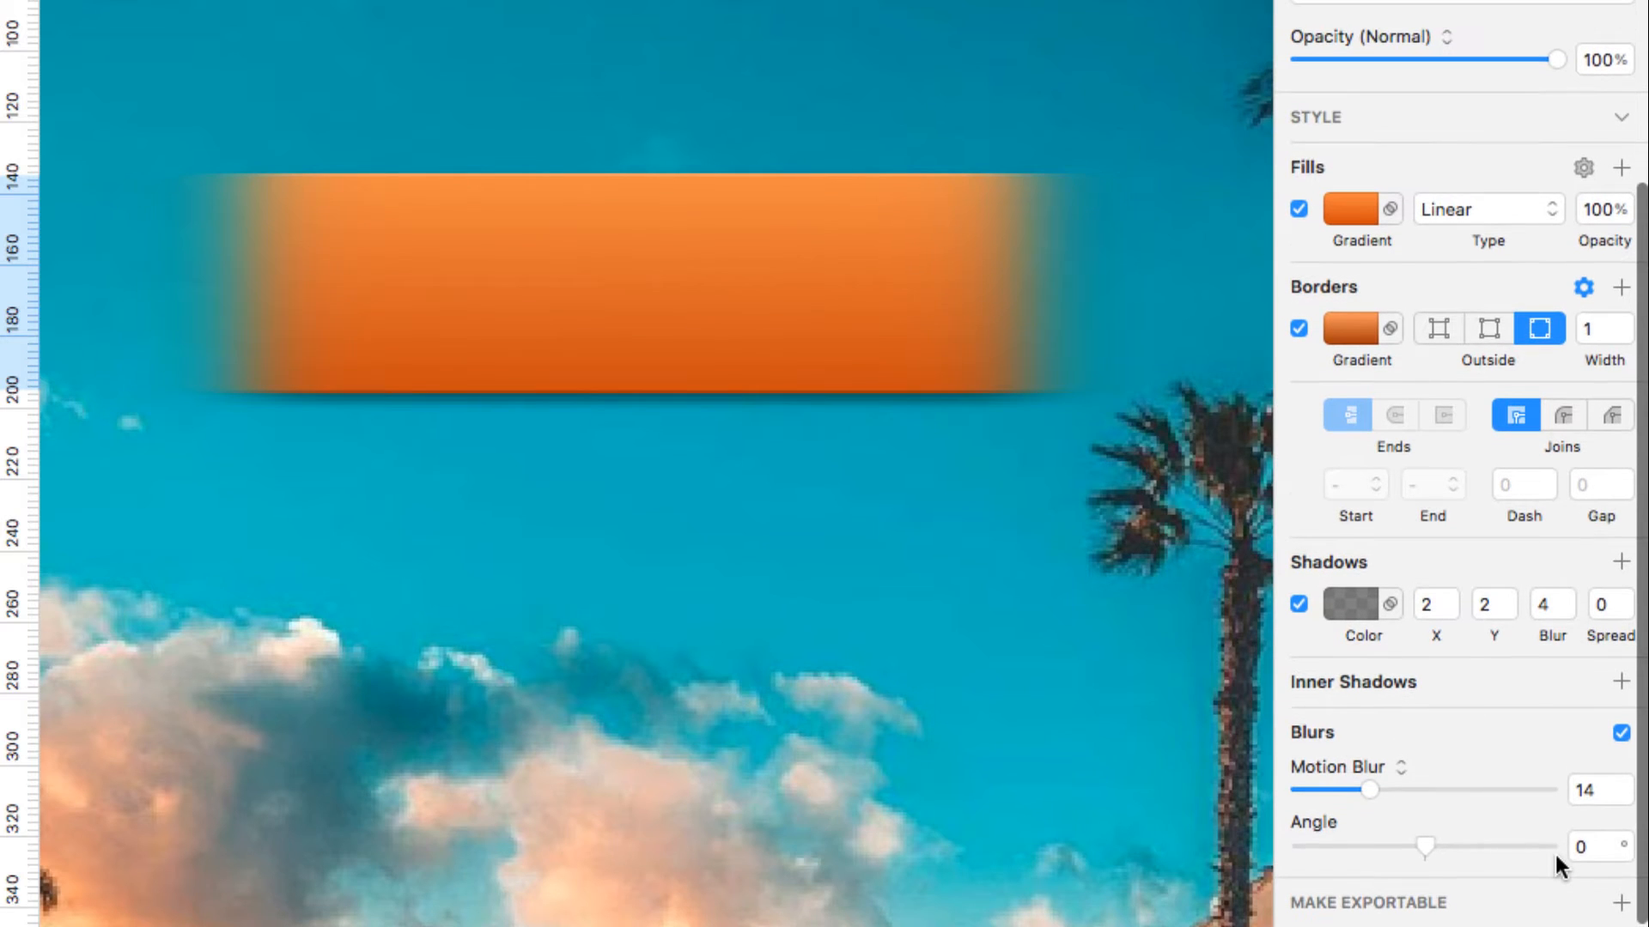
{"action": "left_click", "coordinate": [1623, 837]}
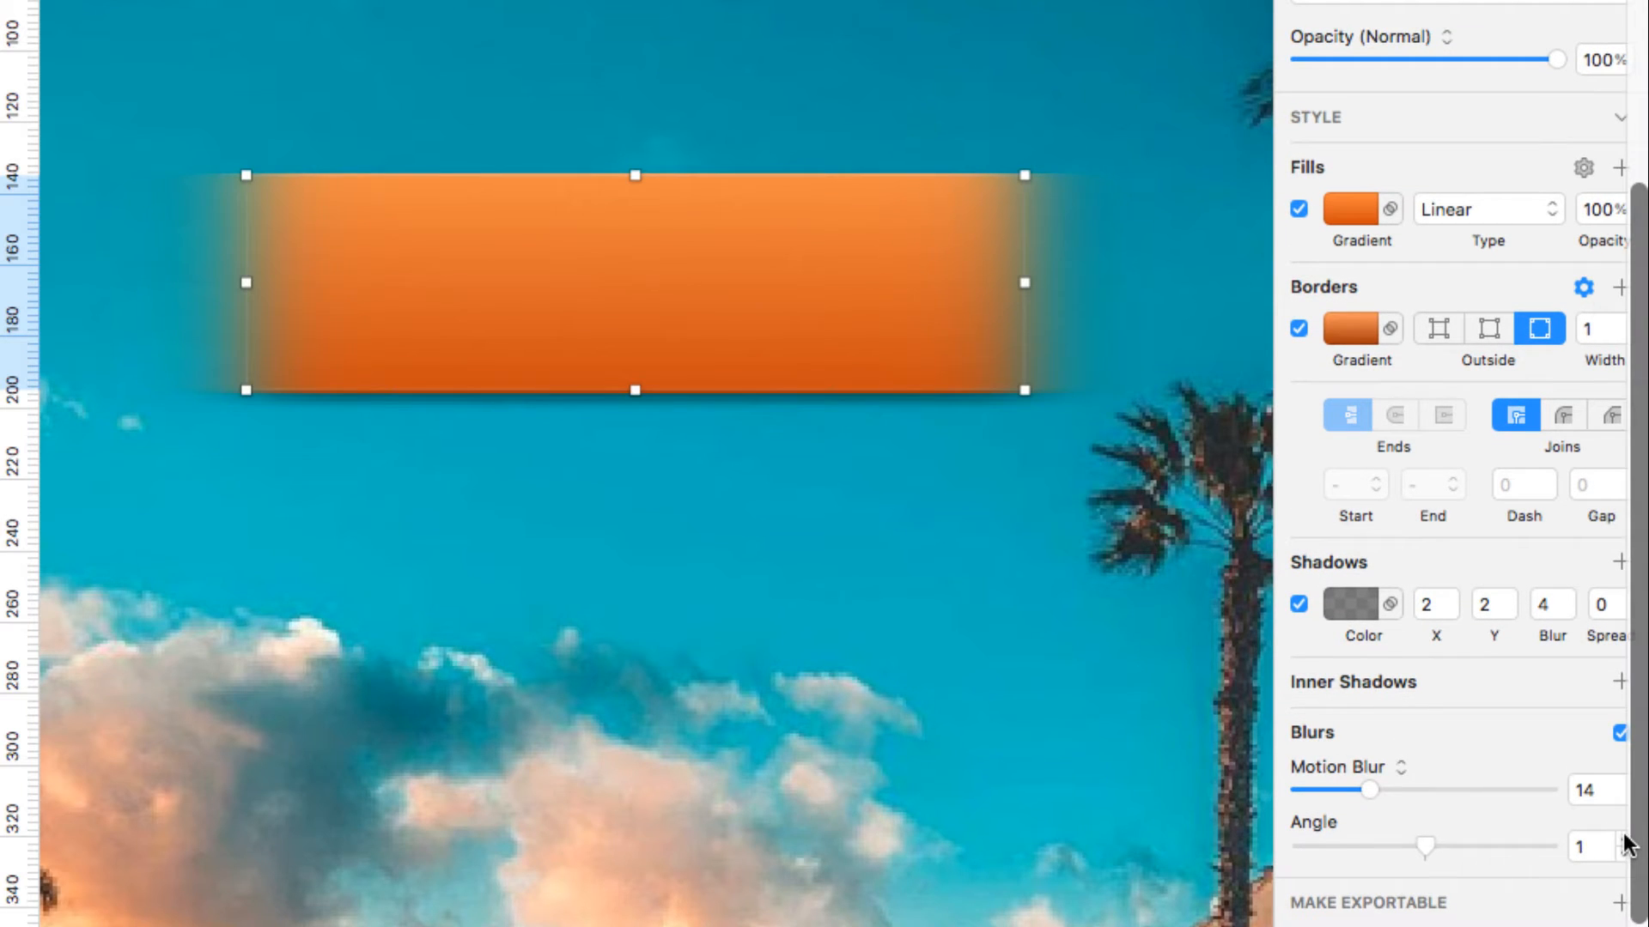
{"action": "left_click", "coordinate": [1623, 839]}
{"action": "mouse_move", "coordinate": [1425, 838]}
{"action": "left_mouse_down"}
{"action": "mouse_move", "coordinate": [1475, 837]}
{"action": "mouse_move", "coordinate": [1365, 838]}
{"action": "mouse_move", "coordinate": [1426, 841]}
{"action": "left_mouse_up"}
Change the rectangle's blur to a Zoom Blur of 15
{"action": "left_click", "coordinate": [1401, 763]}
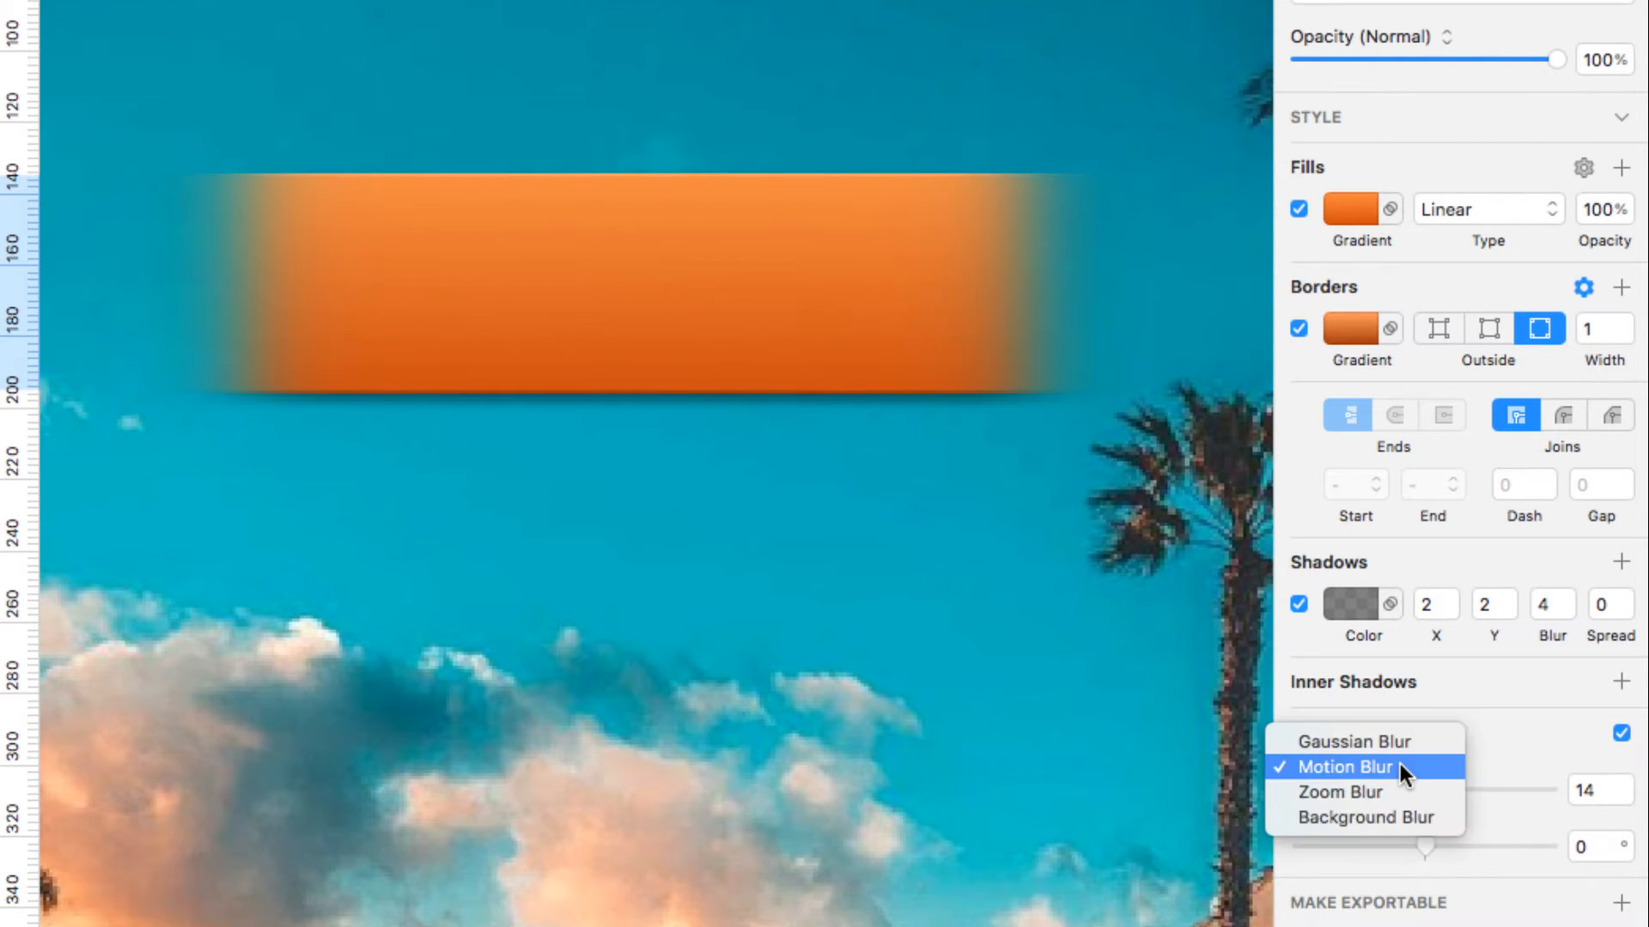
{"action": "left_click", "coordinate": [1400, 789]}
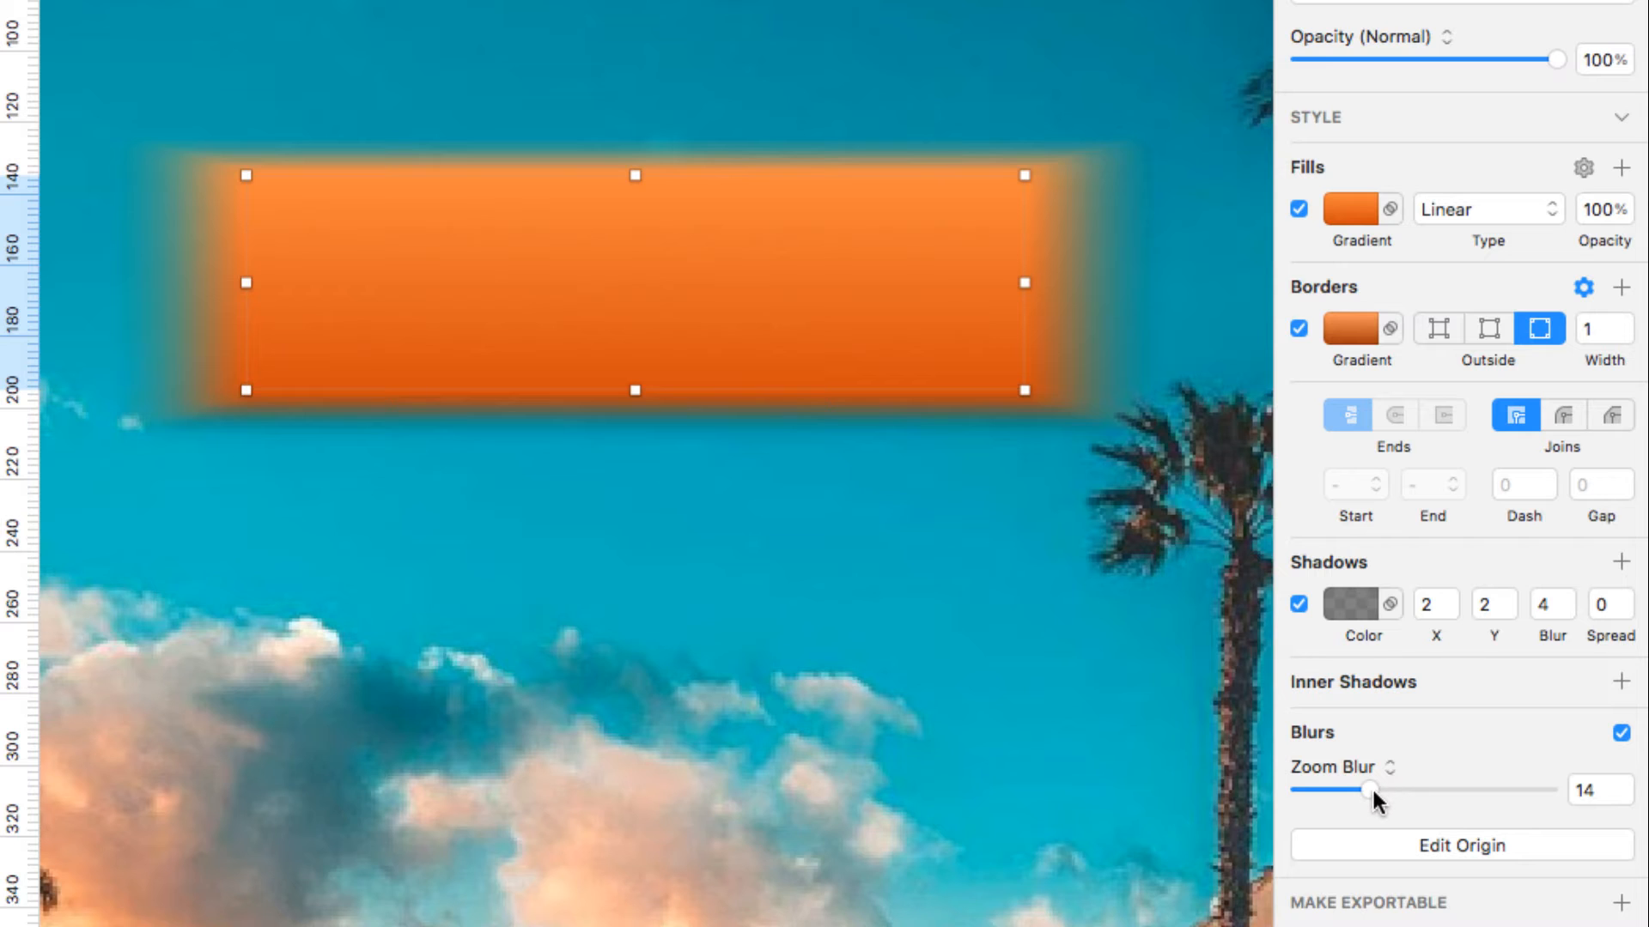
{"action": "mouse_move", "coordinate": [1369, 787]}
{"action": "left_mouse_down"}
{"action": "mouse_move", "coordinate": [1410, 780]}
{"action": "mouse_move", "coordinate": [1374, 793]}
{"action": "left_mouse_up"}
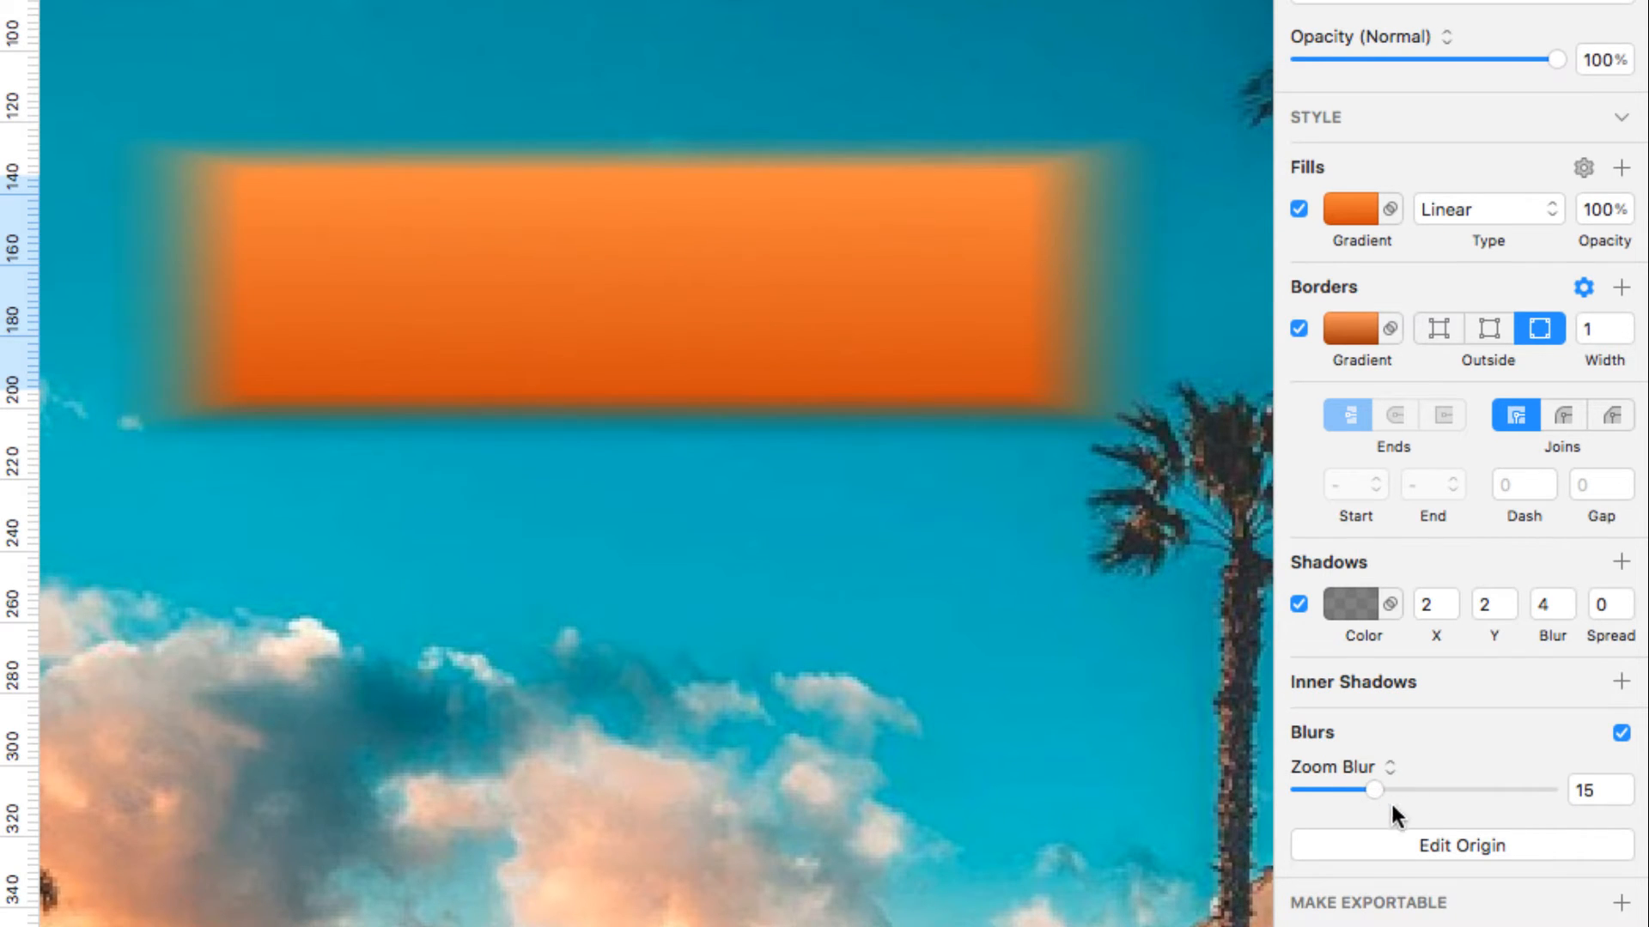
Move the zoom blur origin around, then back to the rectangle's centre
{"action": "left_click", "coordinate": [1427, 846]}
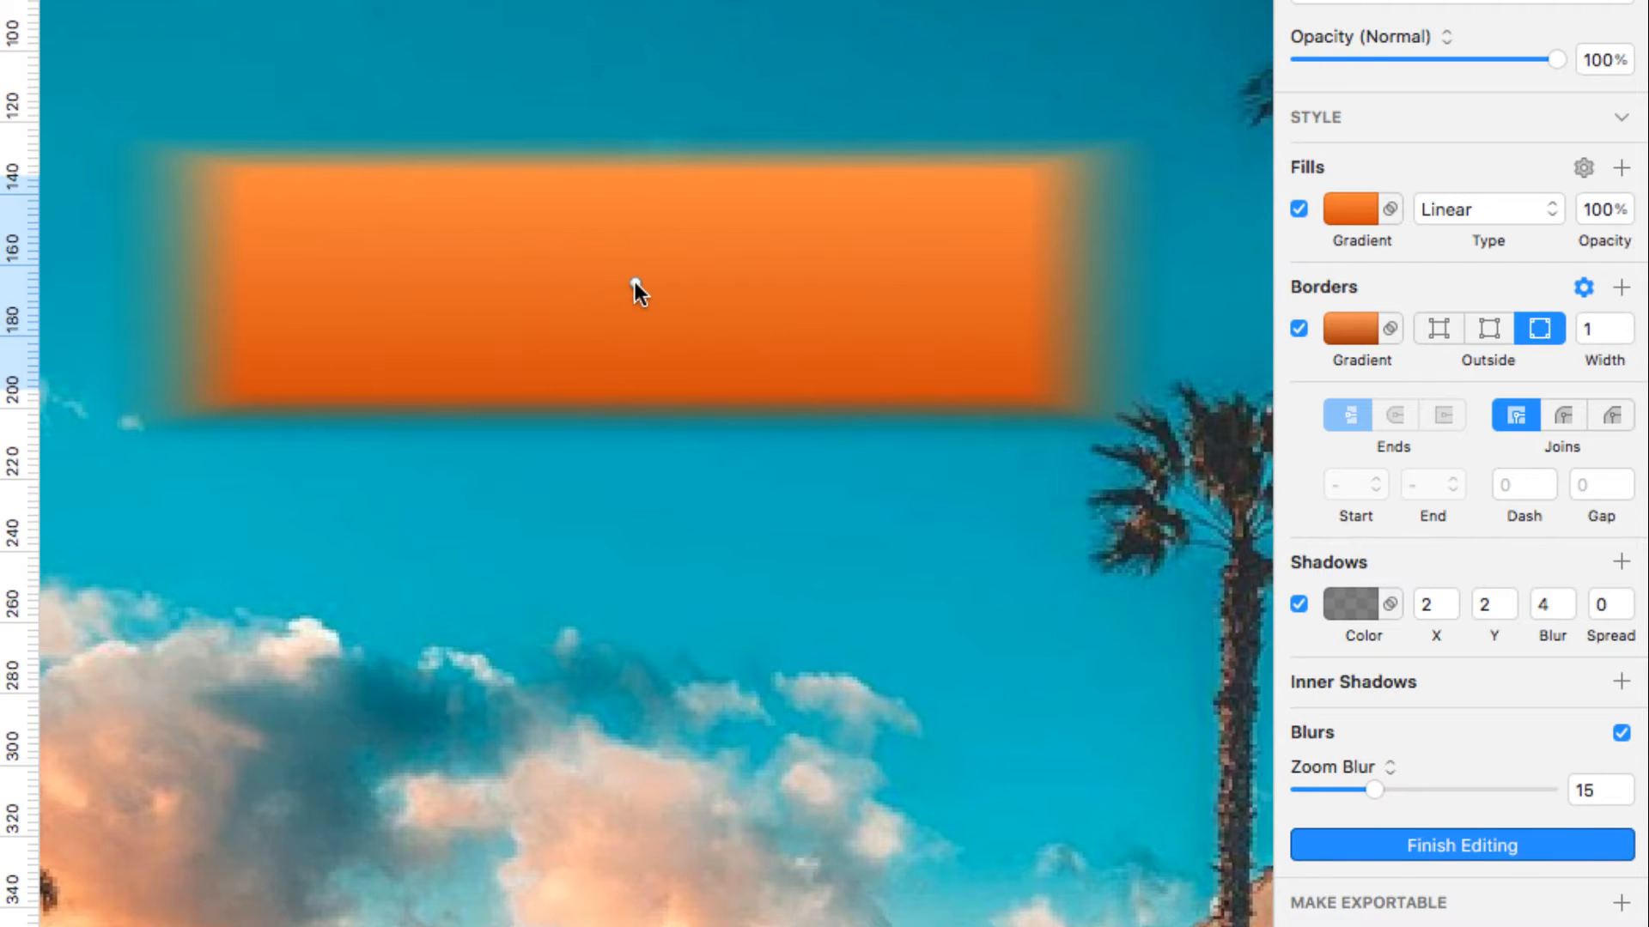
{"action": "left_click_drag", "start_coordinate": [634, 282], "coordinate": [826, 337]}
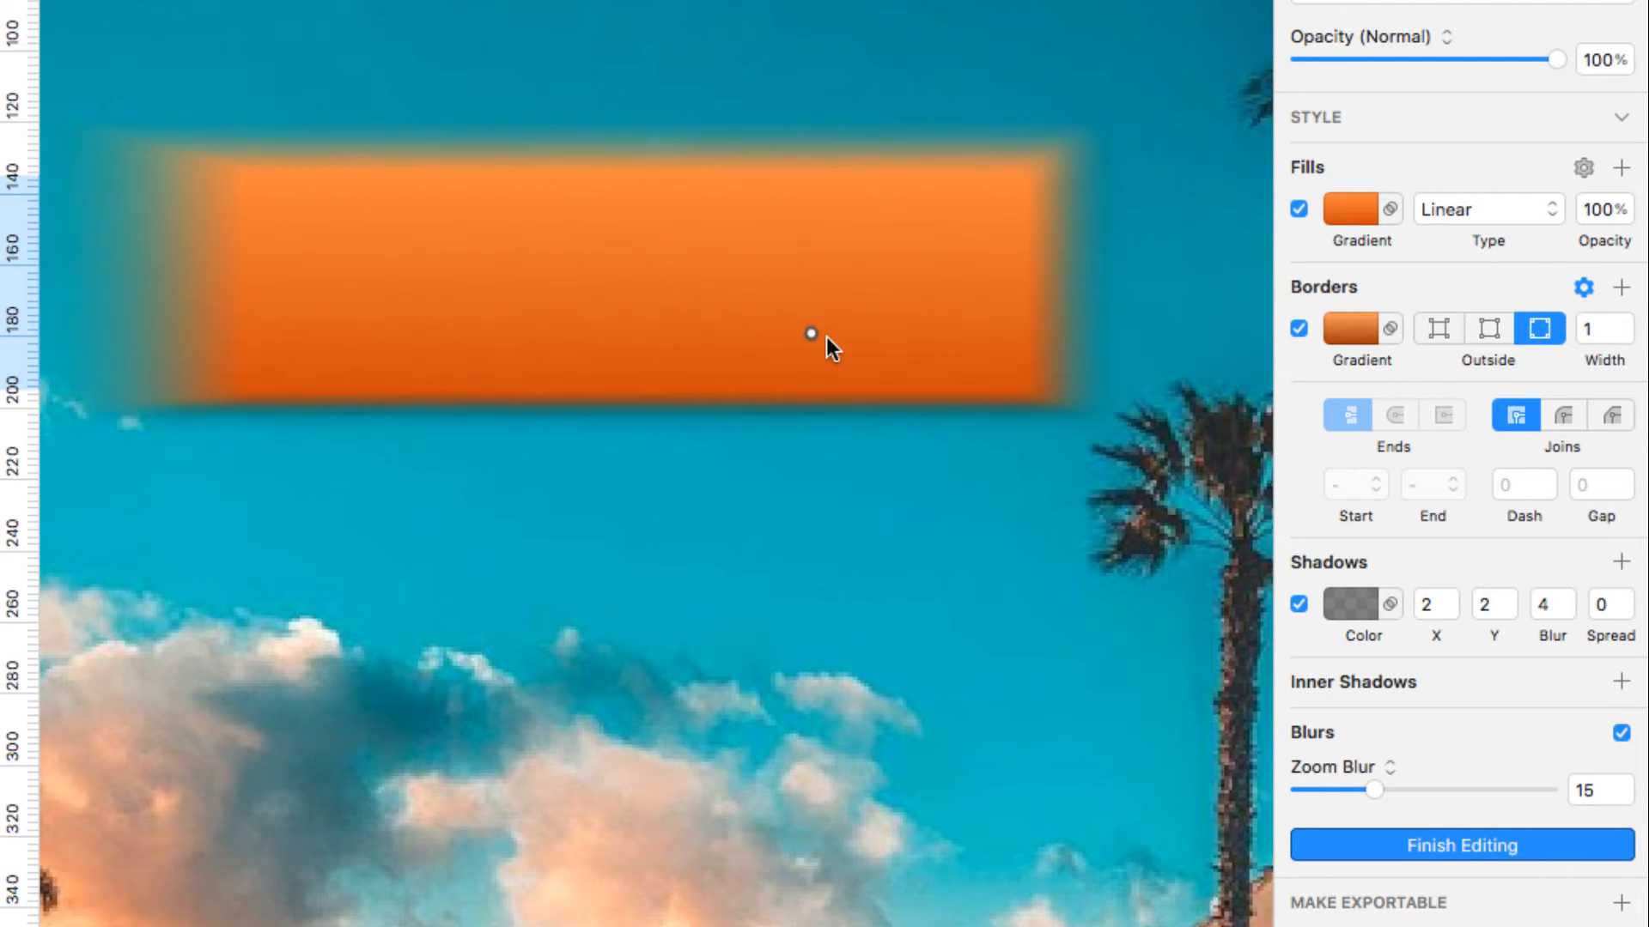
{"action": "mouse_move", "coordinate": [914, 375]}
{"action": "left_mouse_down"}
{"action": "mouse_move", "coordinate": [1063, 442]}
{"action": "mouse_move", "coordinate": [1020, 398]}
{"action": "left_mouse_up"}
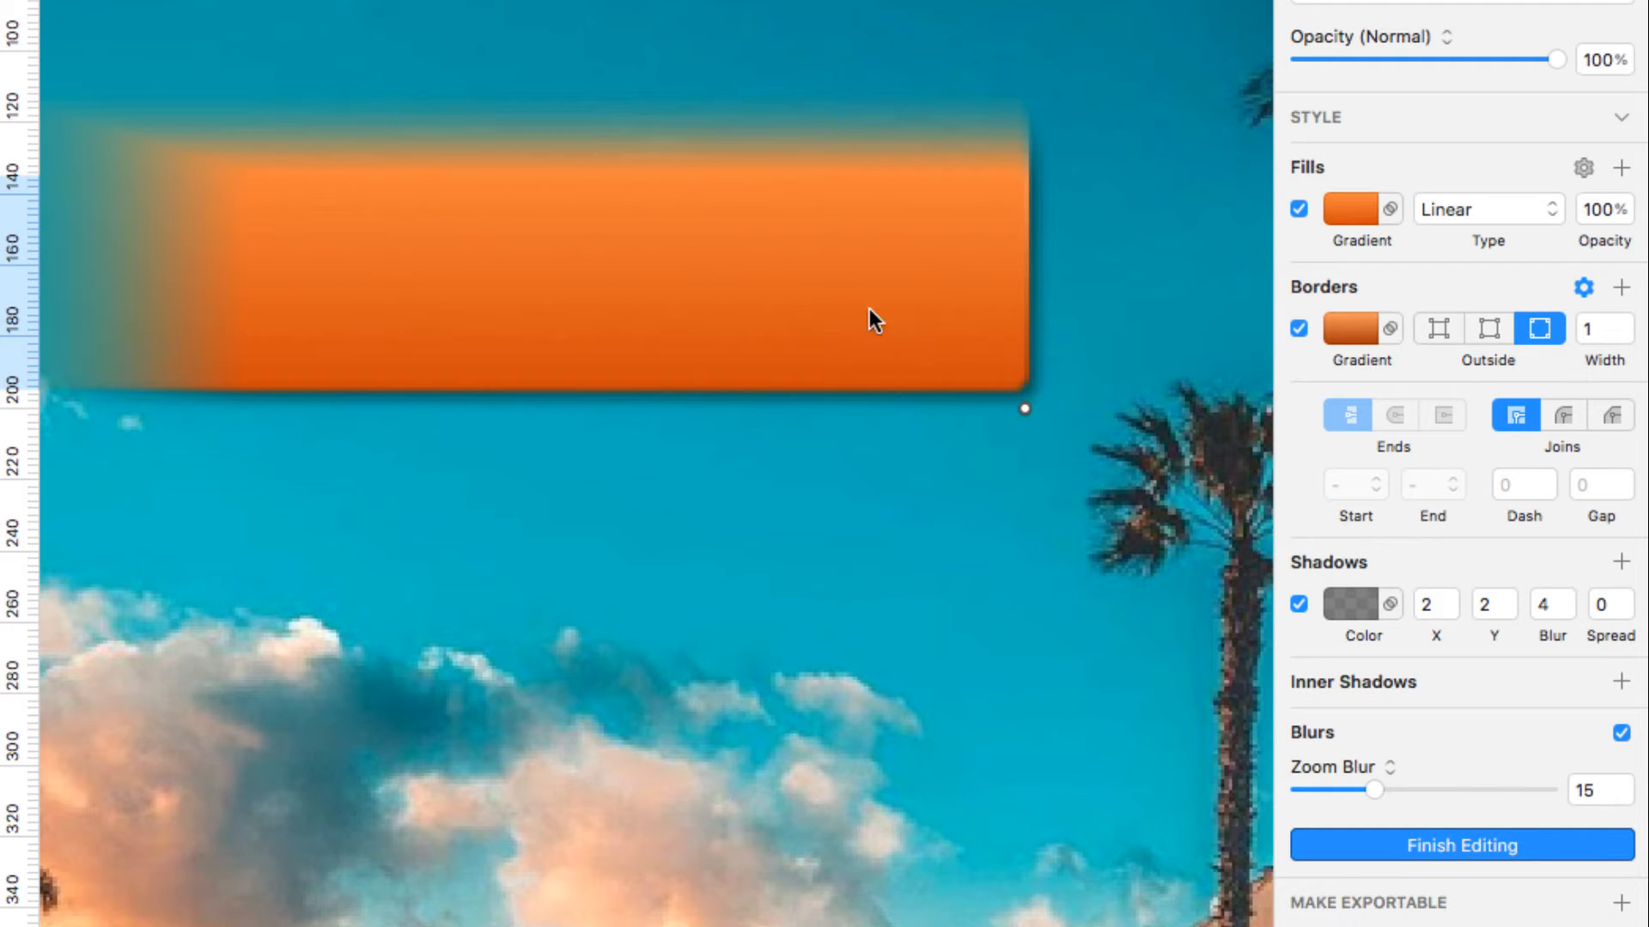
{"action": "left_click_drag", "start_coordinate": [1022, 408], "coordinate": [615, 282]}
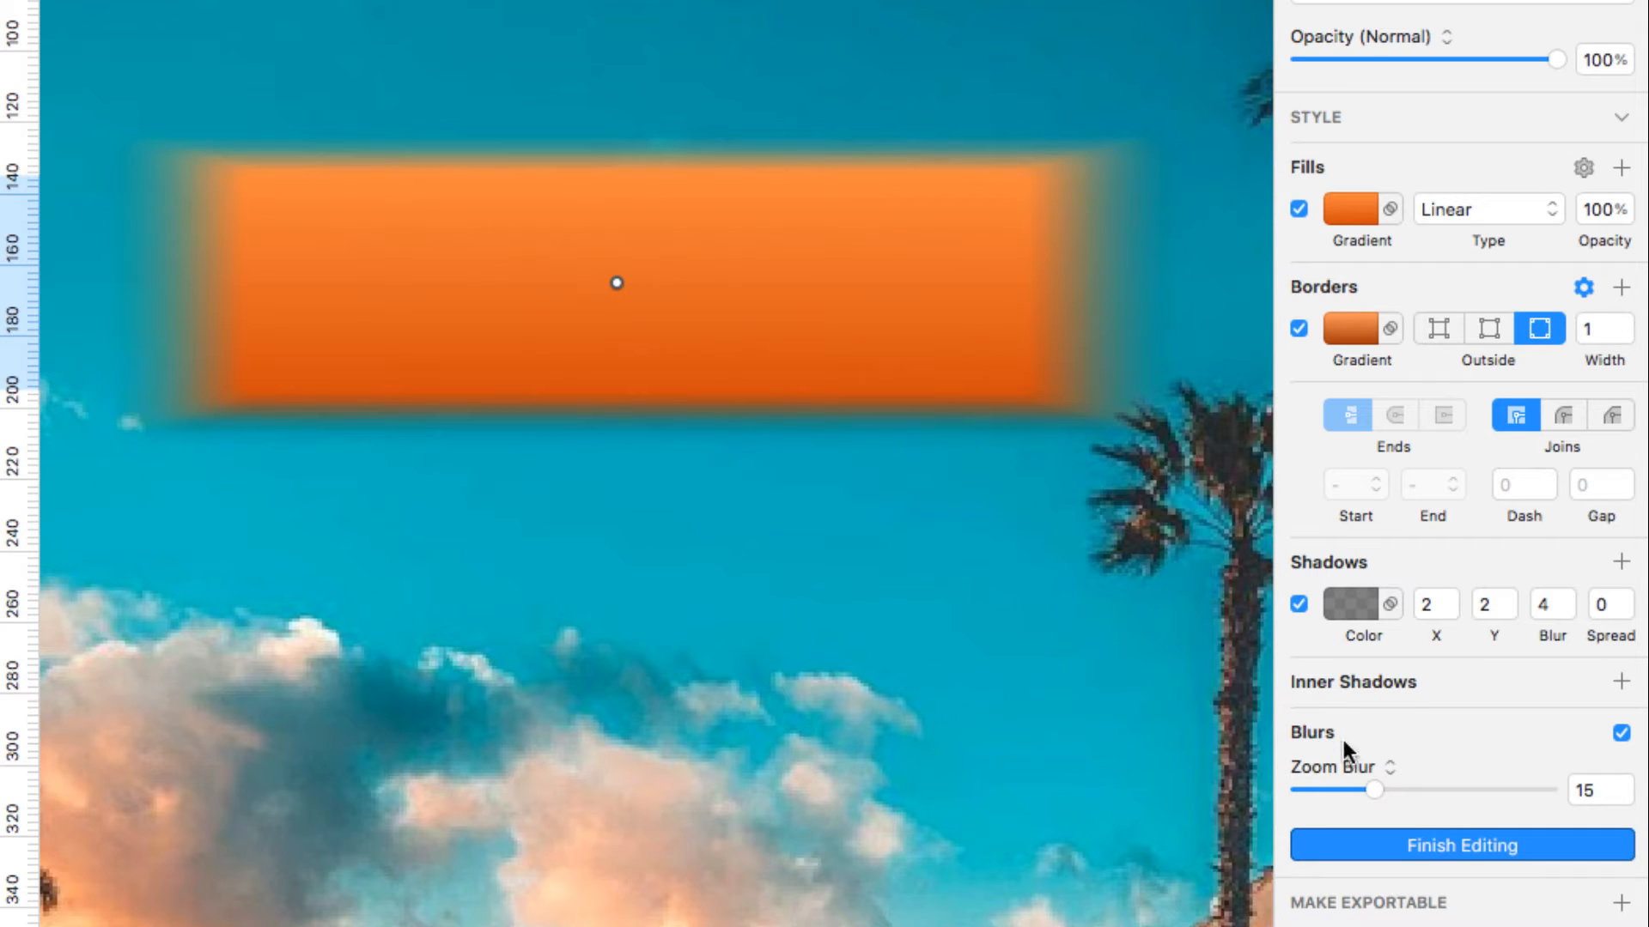
{"action": "left_click", "coordinate": [1374, 756]}
Change the rectangle's blur to a Background Blur of 15
{"action": "left_click", "coordinate": [1374, 786]}
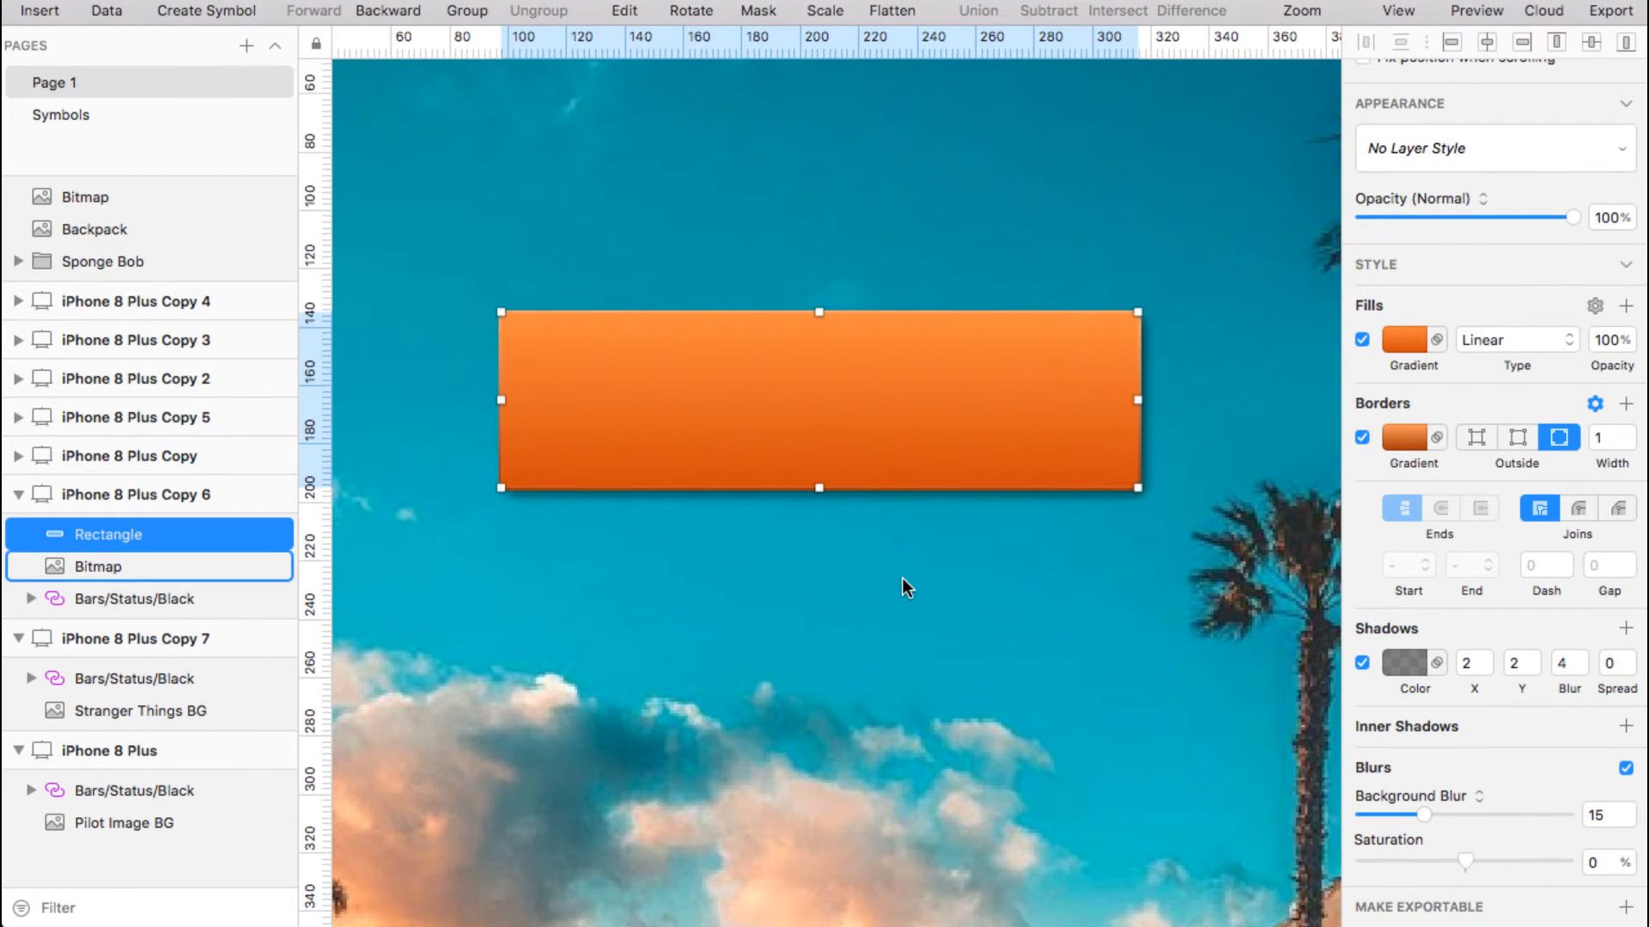
{"action": "key", "text": "super+minus"}
{"action": "scroll", "coordinate": [903, 579], "scroll_direction": "down", "scroll_amount": 5}
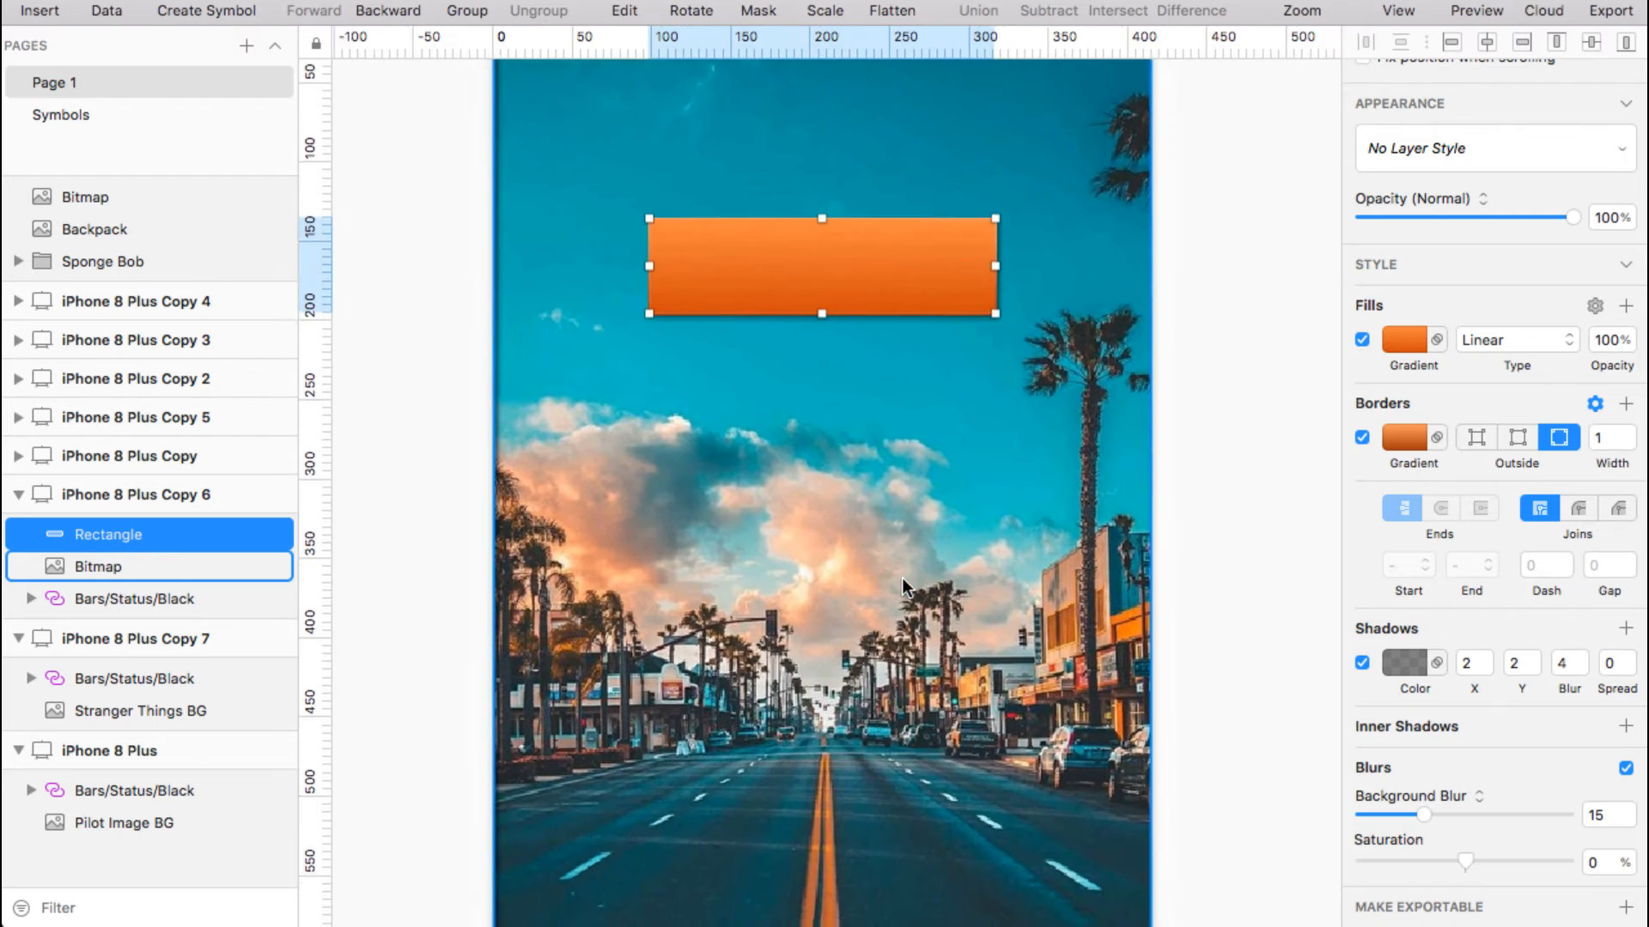
{"action": "scroll", "coordinate": [901, 579], "scroll_direction": "down", "scroll_amount": 2}
{"action": "scroll", "coordinate": [901, 578], "scroll_direction": "right", "scroll_amount": 1}
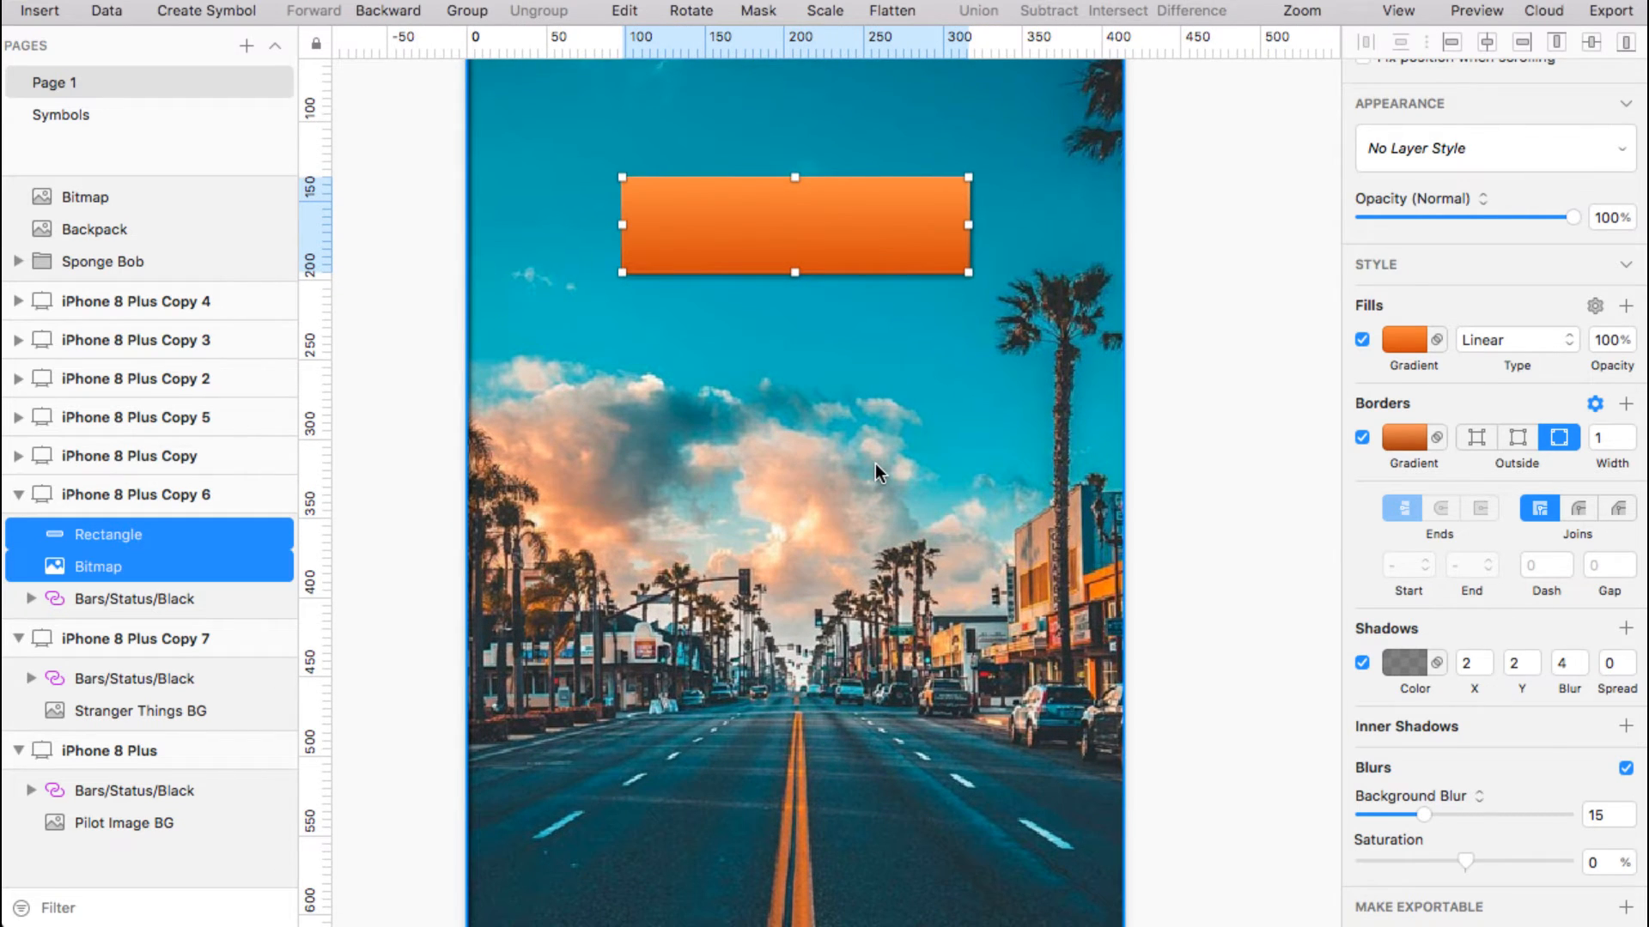
Select the street photo and delete its inner shadow
{"action": "left_click", "coordinate": [874, 462]}
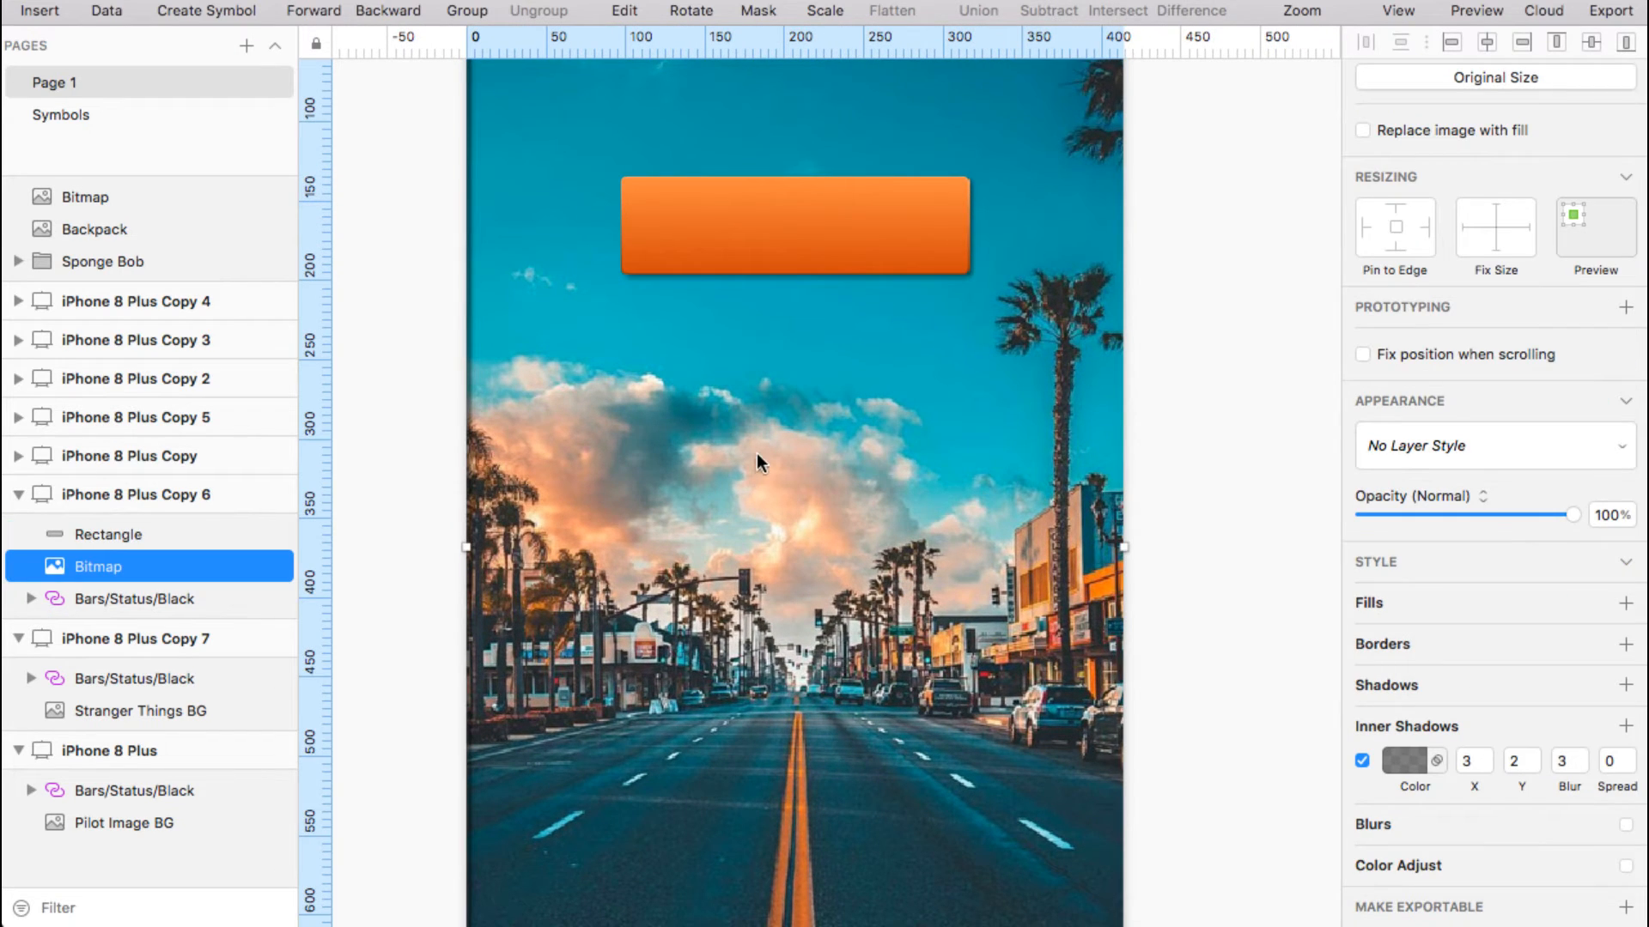
{"action": "scroll", "coordinate": [757, 455], "scroll_direction": "up", "scroll_amount": 7}
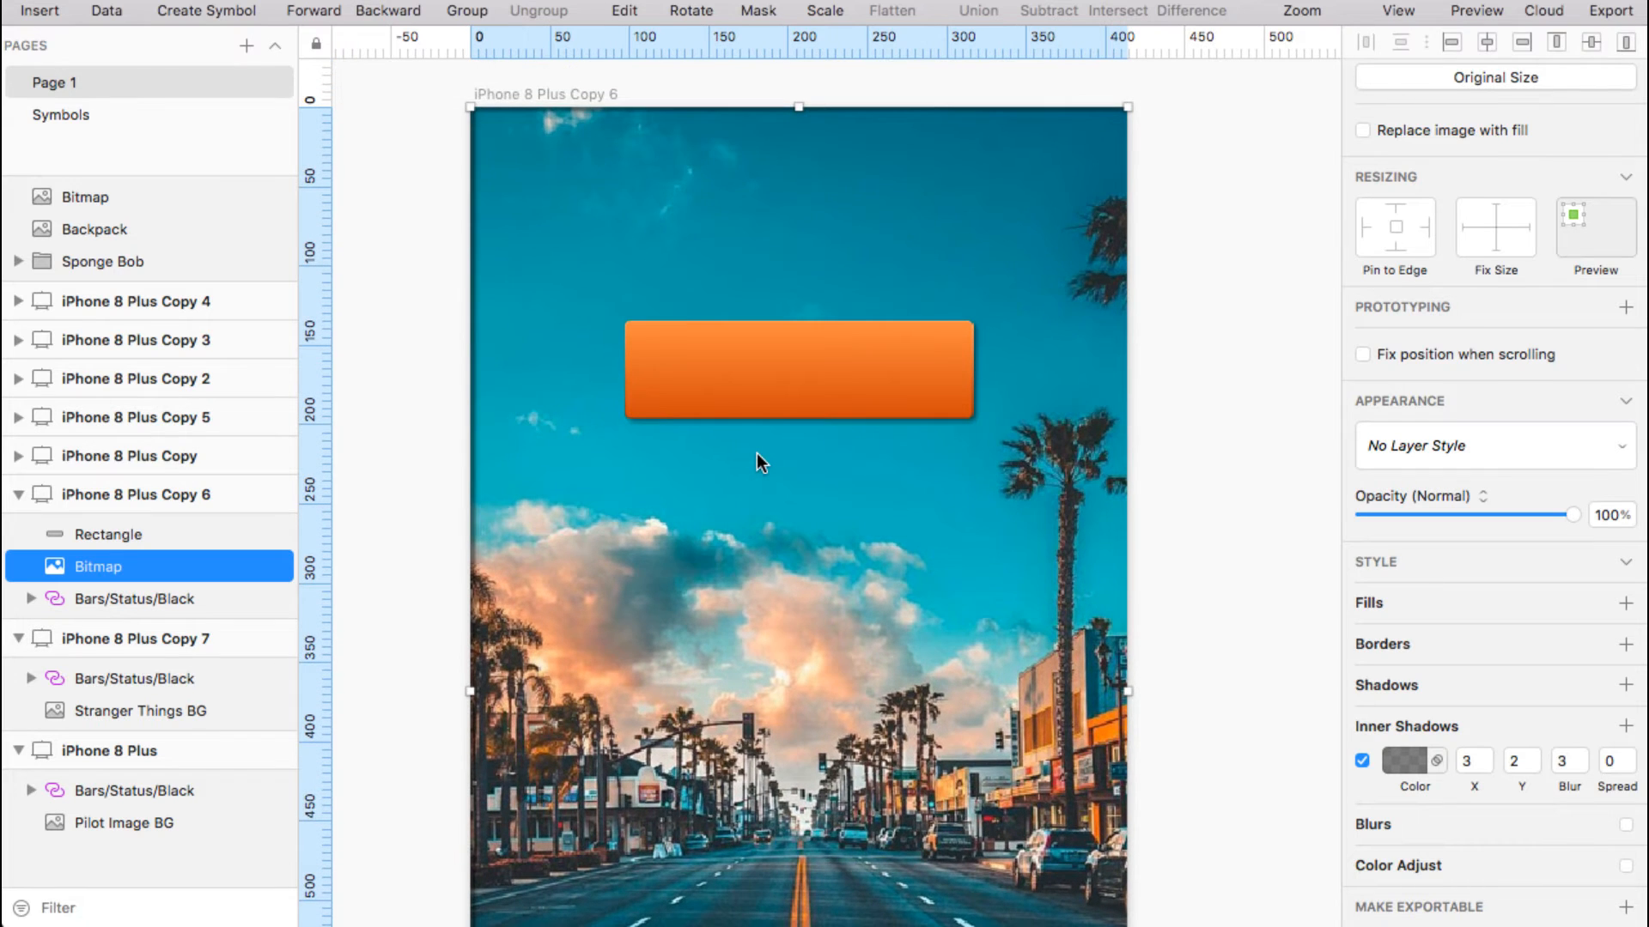
{"action": "left_click", "coordinate": [1362, 763]}
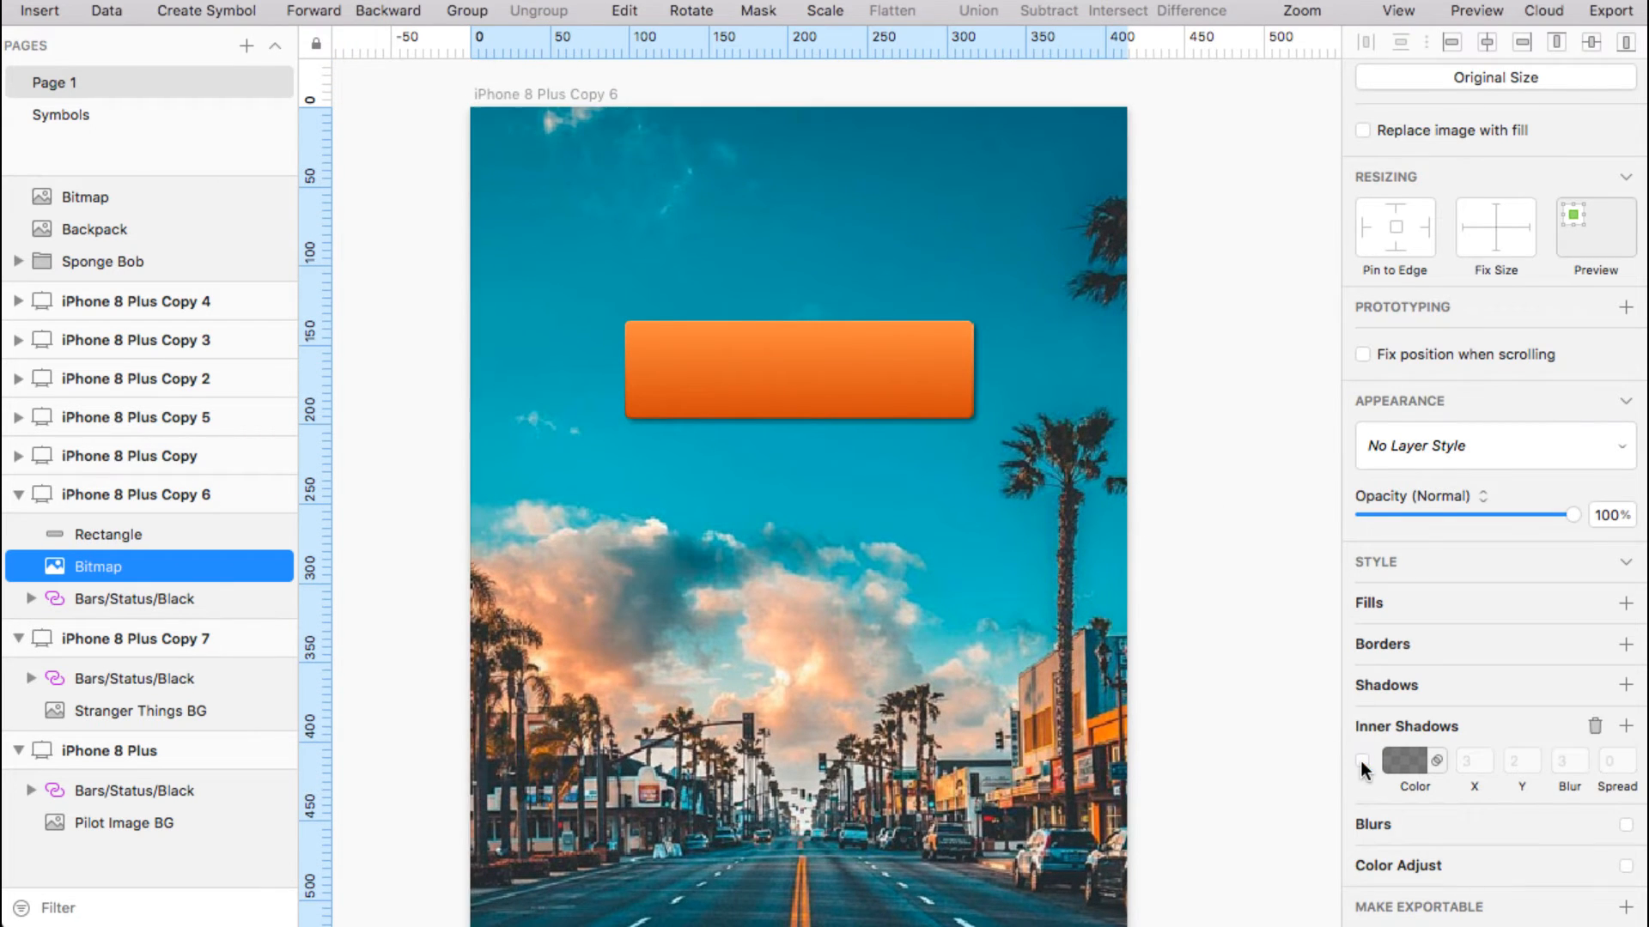
{"action": "left_click", "coordinate": [1593, 728]}
{"action": "scroll", "coordinate": [925, 642], "scroll_direction": "down", "scroll_amount": 2}
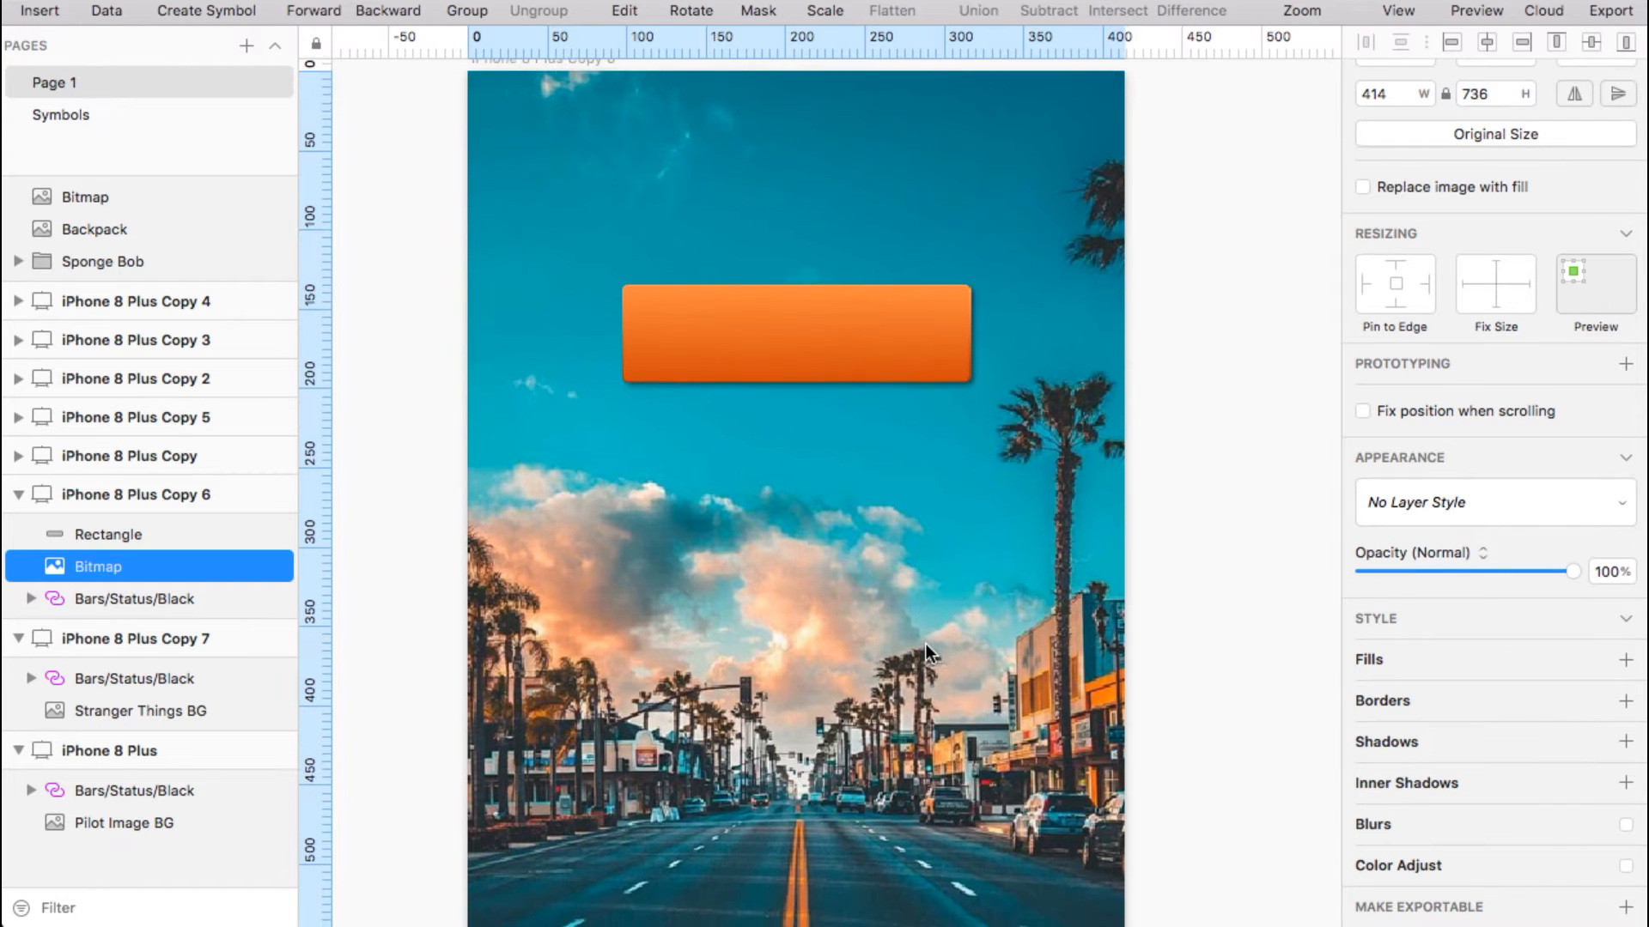
Draw a 414 × 266 rectangle over the lower artboard with a light grey EFEFEF fill
{"action": "key", "text": "r"}
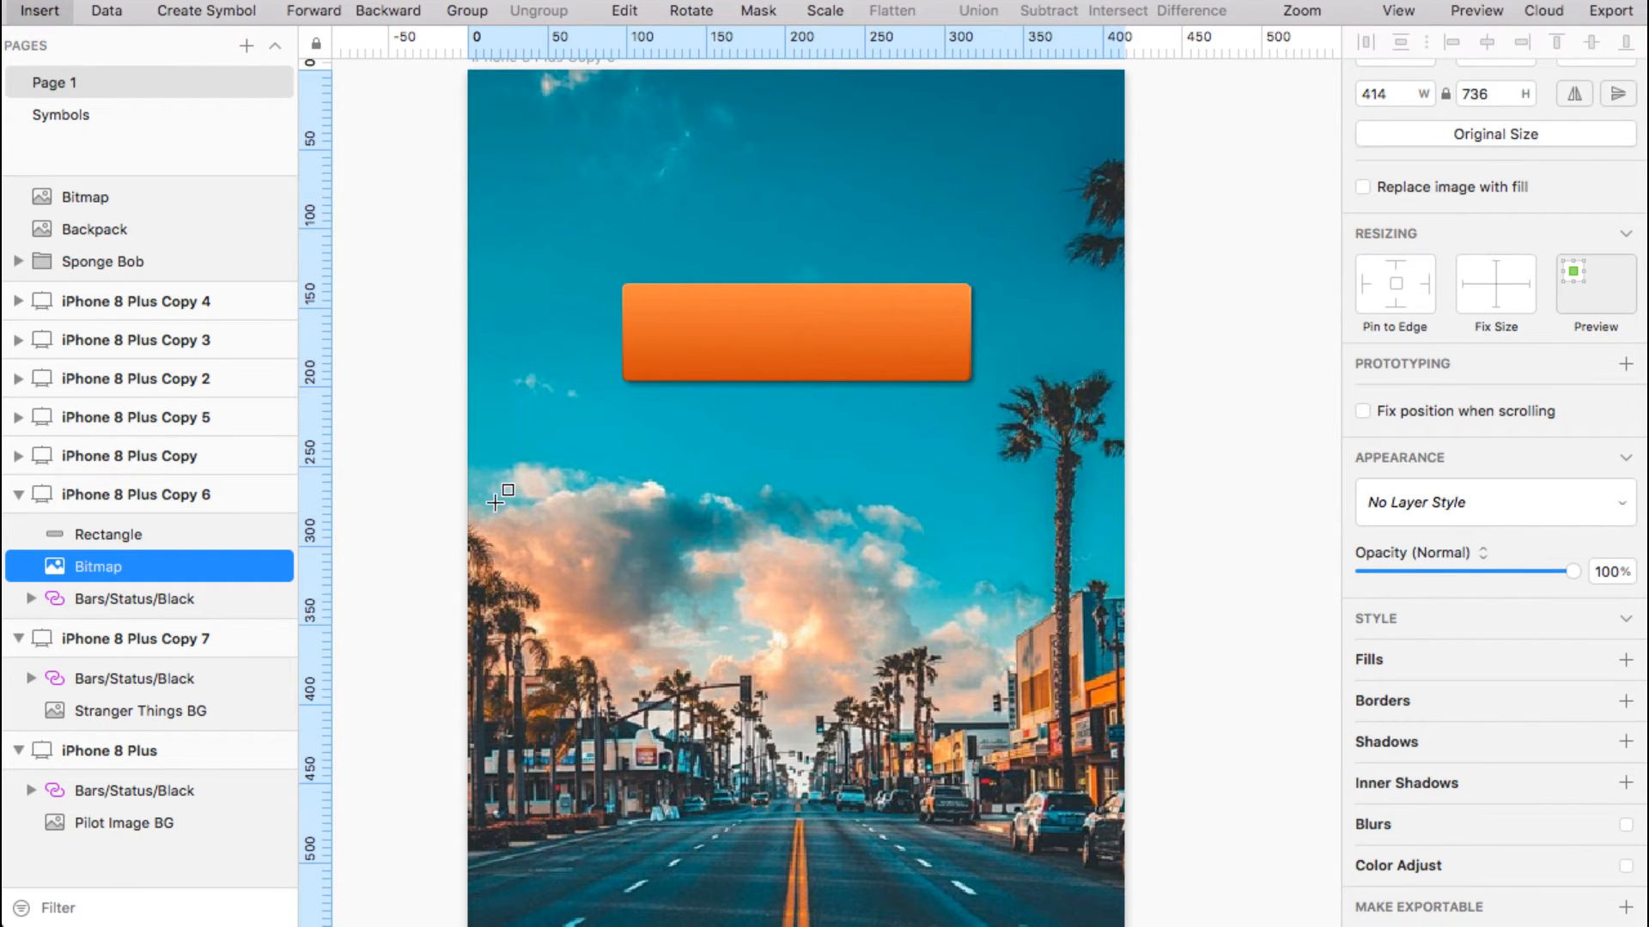
{"action": "left_click_drag", "start_coordinate": [470, 482], "coordinate": [1121, 902]}
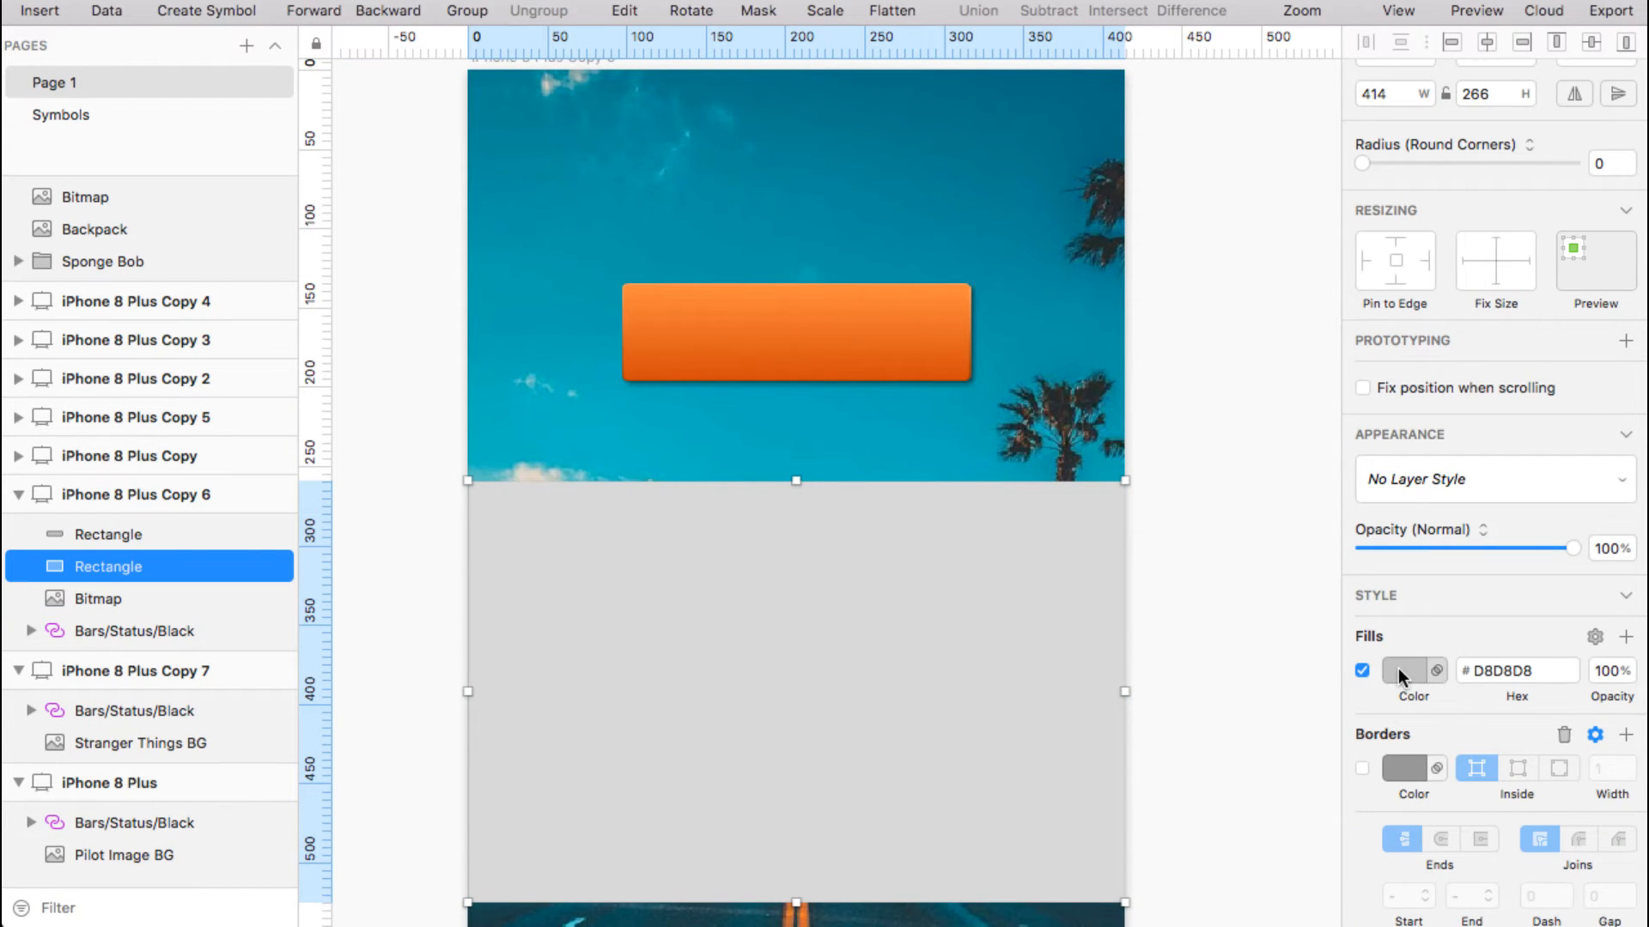
{"action": "left_click", "coordinate": [1394, 670]}
{"action": "left_click_drag", "start_coordinate": [1367, 637], "coordinate": [1352, 604]}
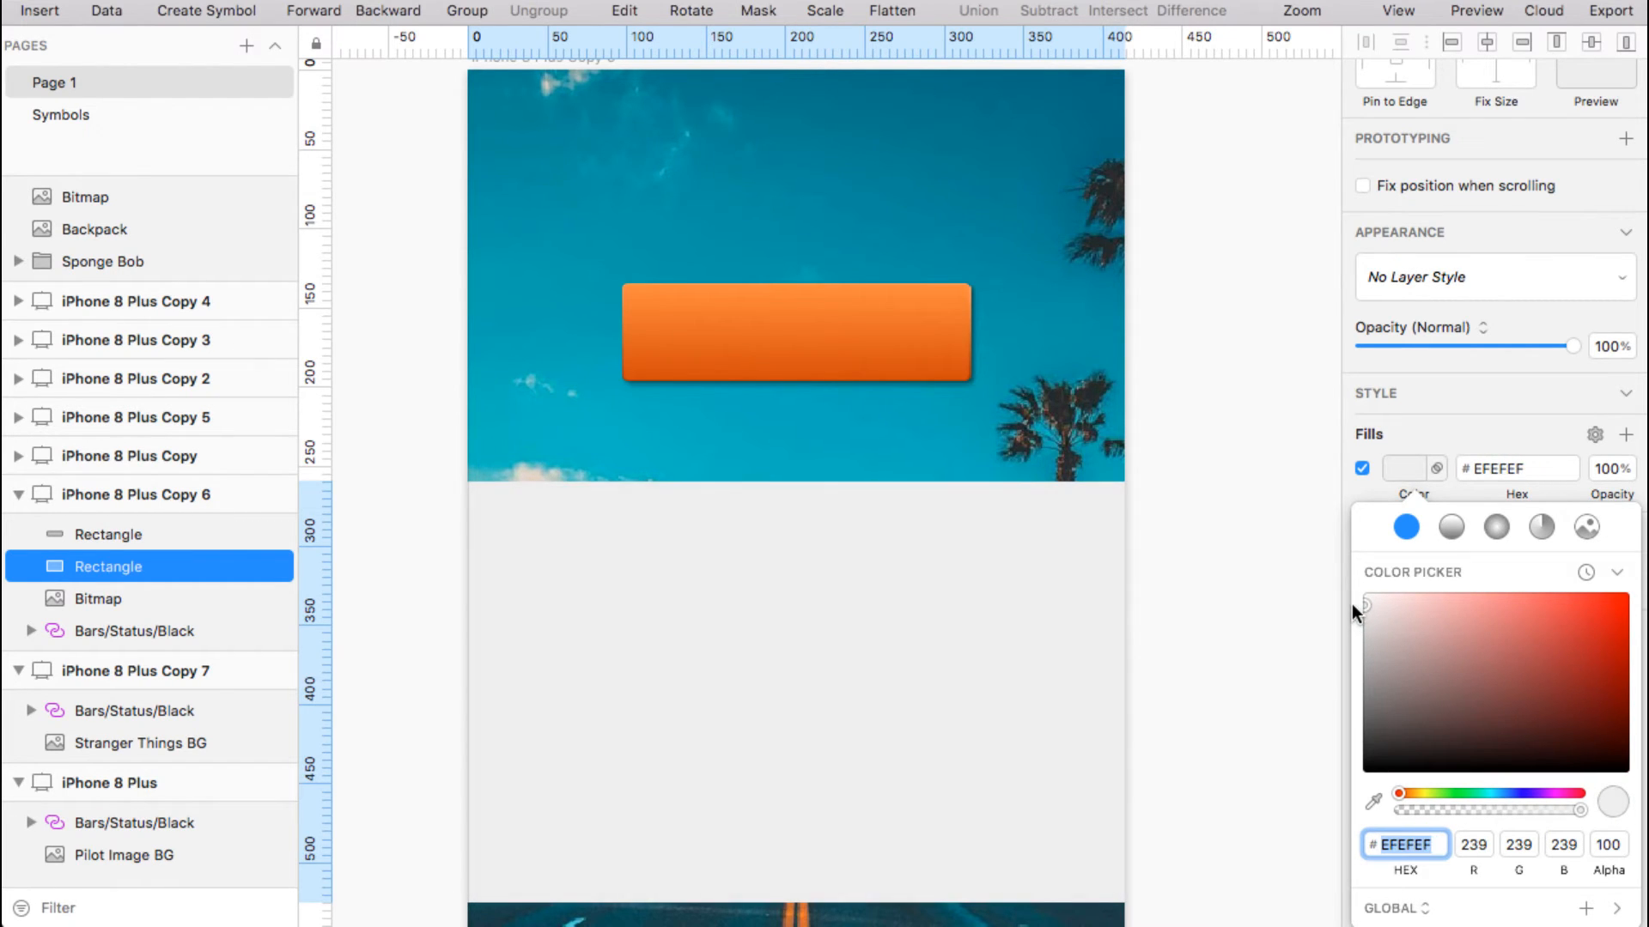
{"action": "left_click", "coordinate": [1460, 431]}
{"action": "scroll", "coordinate": [1413, 769], "scroll_direction": "down", "scroll_amount": 2}
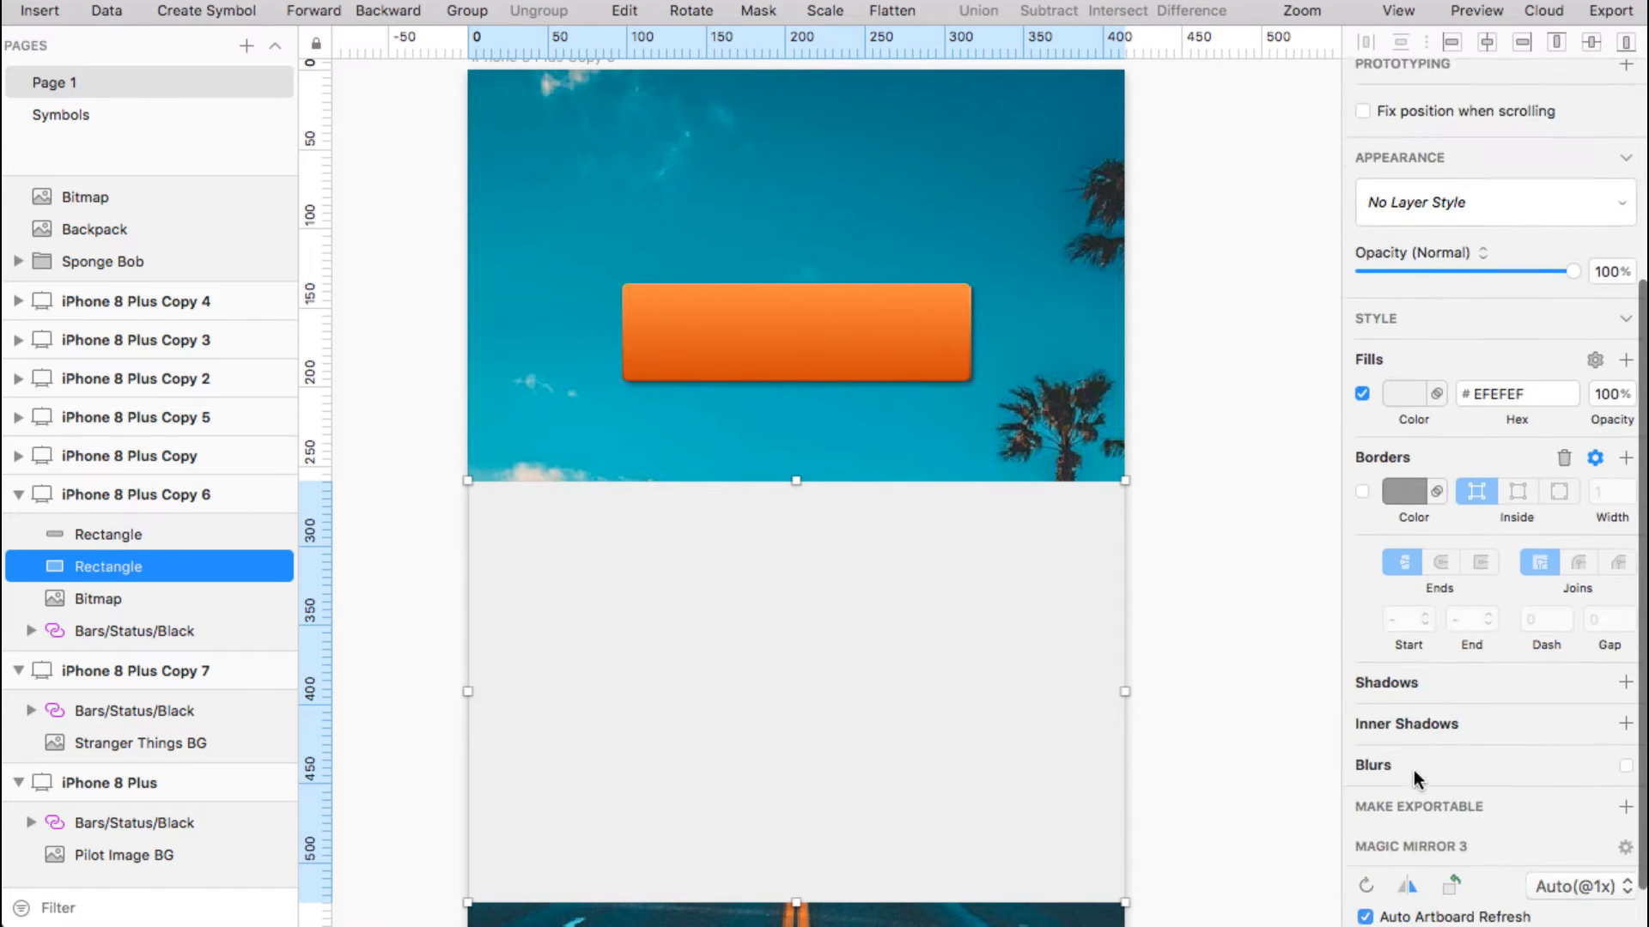
{"action": "scroll", "coordinate": [1413, 769], "scroll_direction": "down", "scroll_amount": 1}
Give the grey EFEFEF rectangle a Background Blur of 10
{"action": "left_click", "coordinate": [1428, 723]}
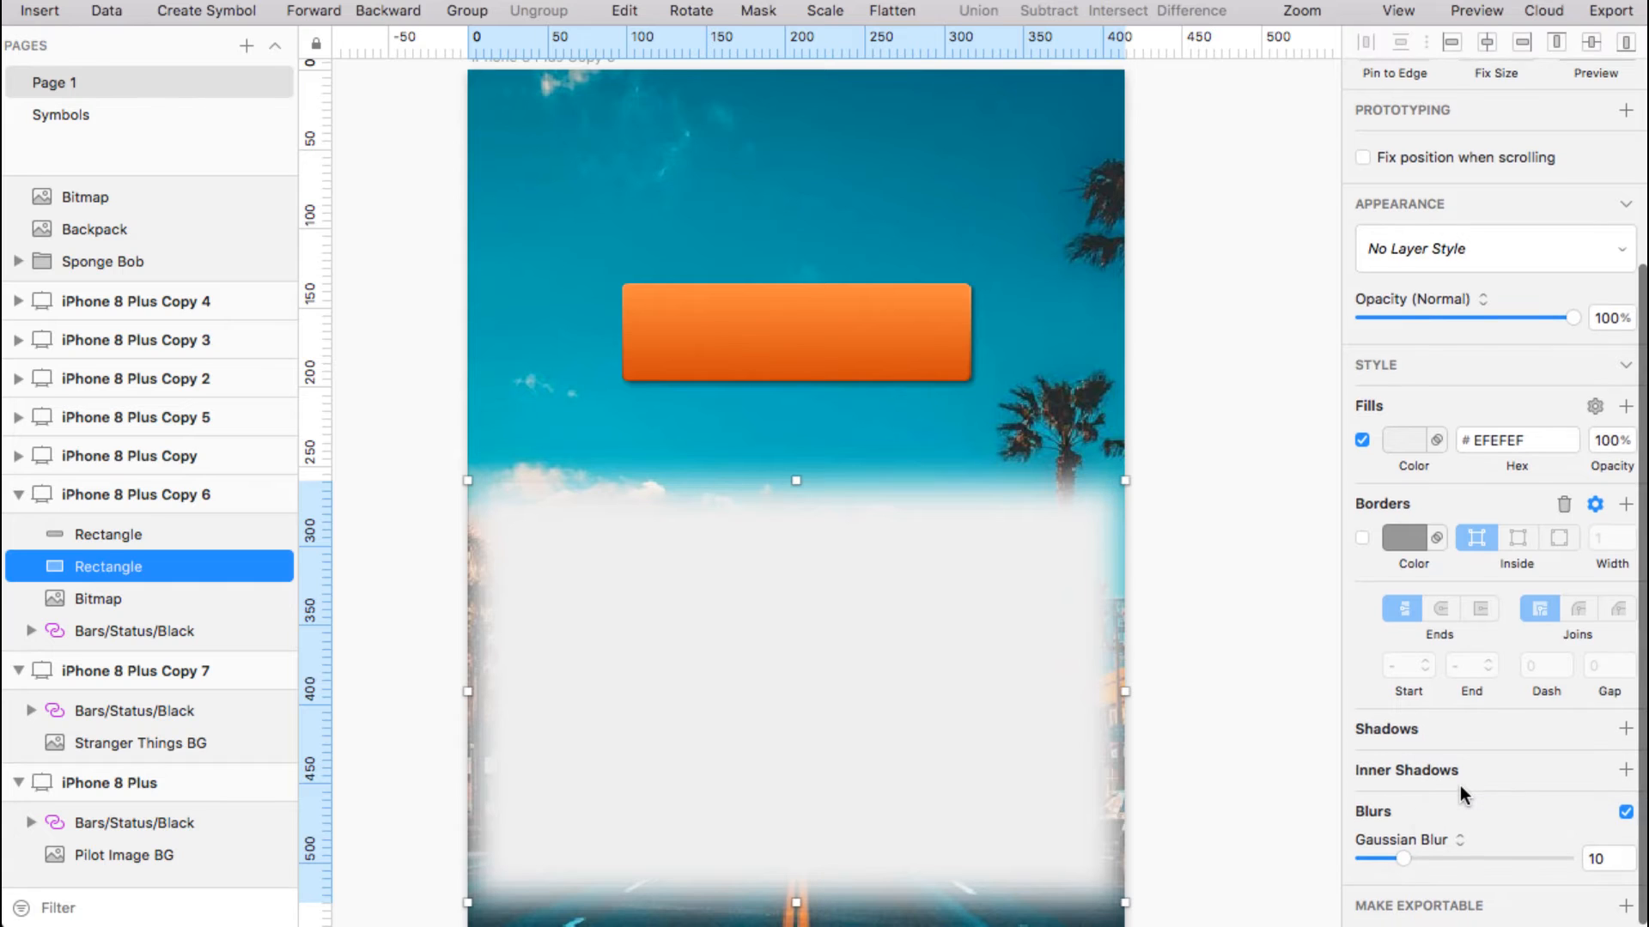
{"action": "left_click", "coordinate": [1455, 839]}
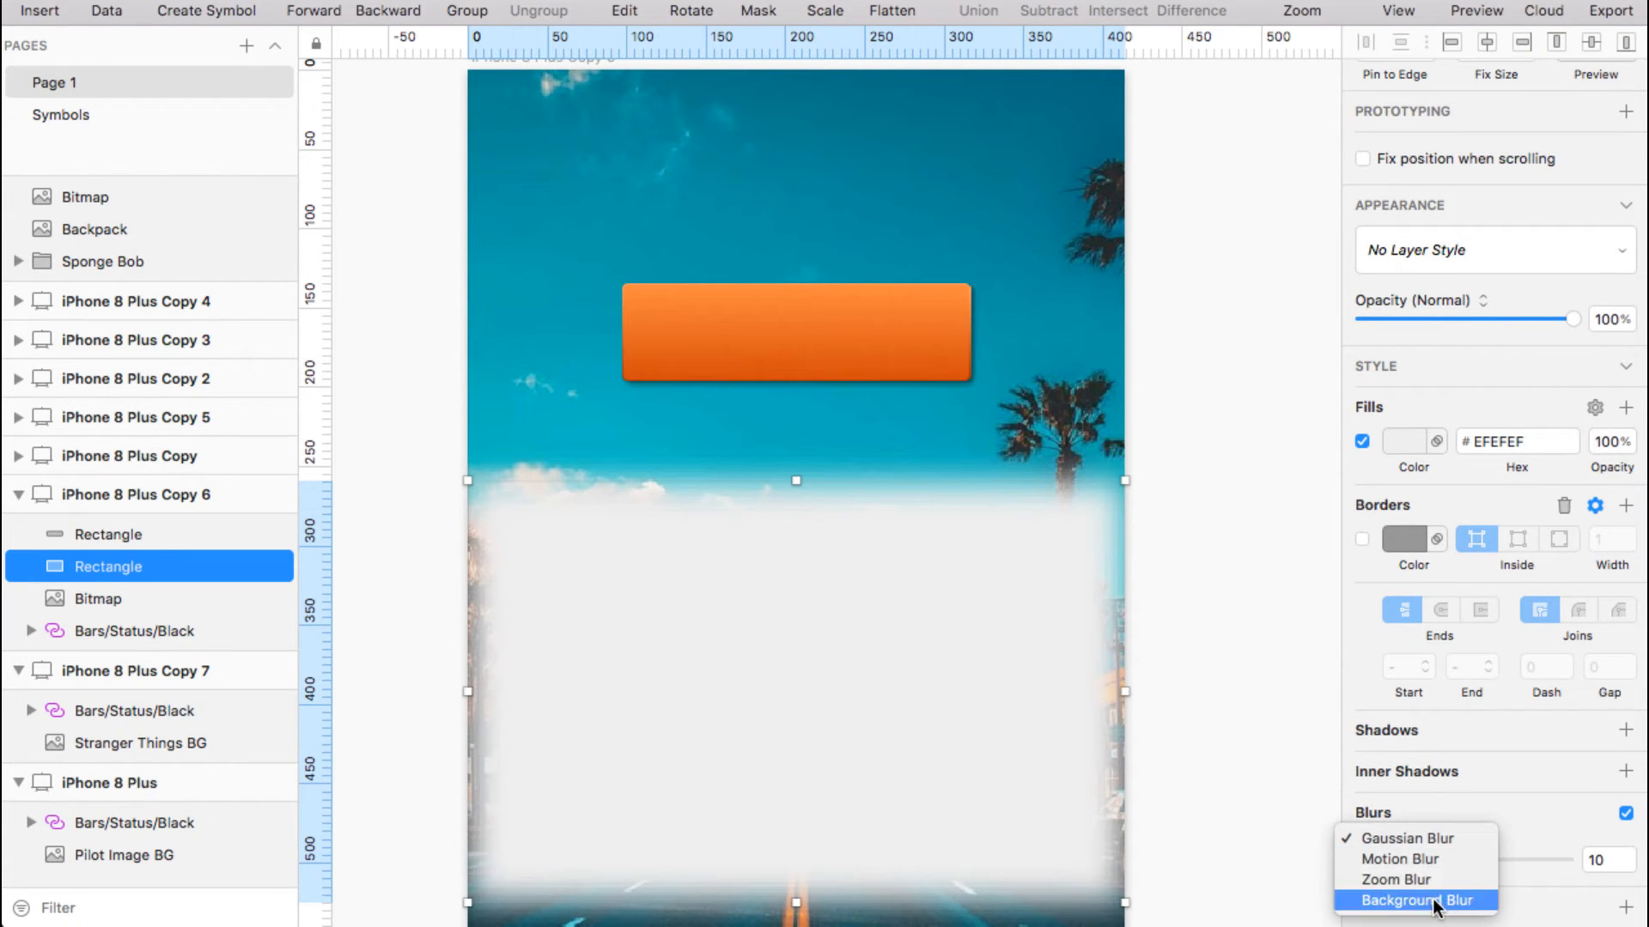
{"action": "left_click", "coordinate": [1441, 895]}
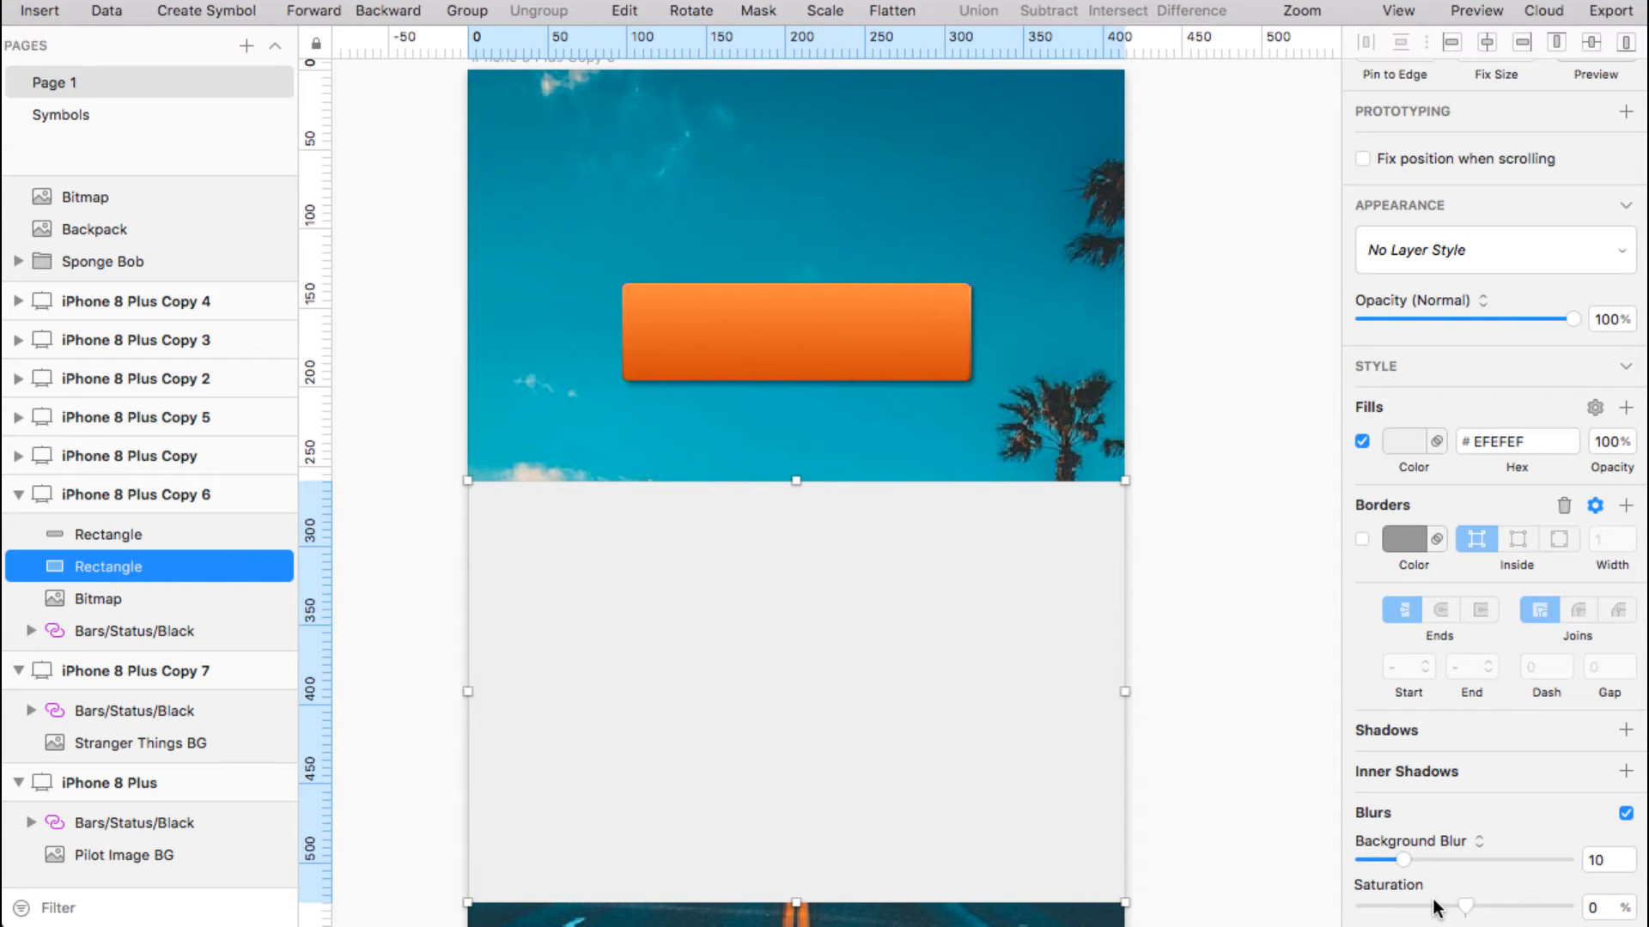
{"action": "scroll", "coordinate": [1434, 902], "scroll_direction": "down", "scroll_amount": 1}
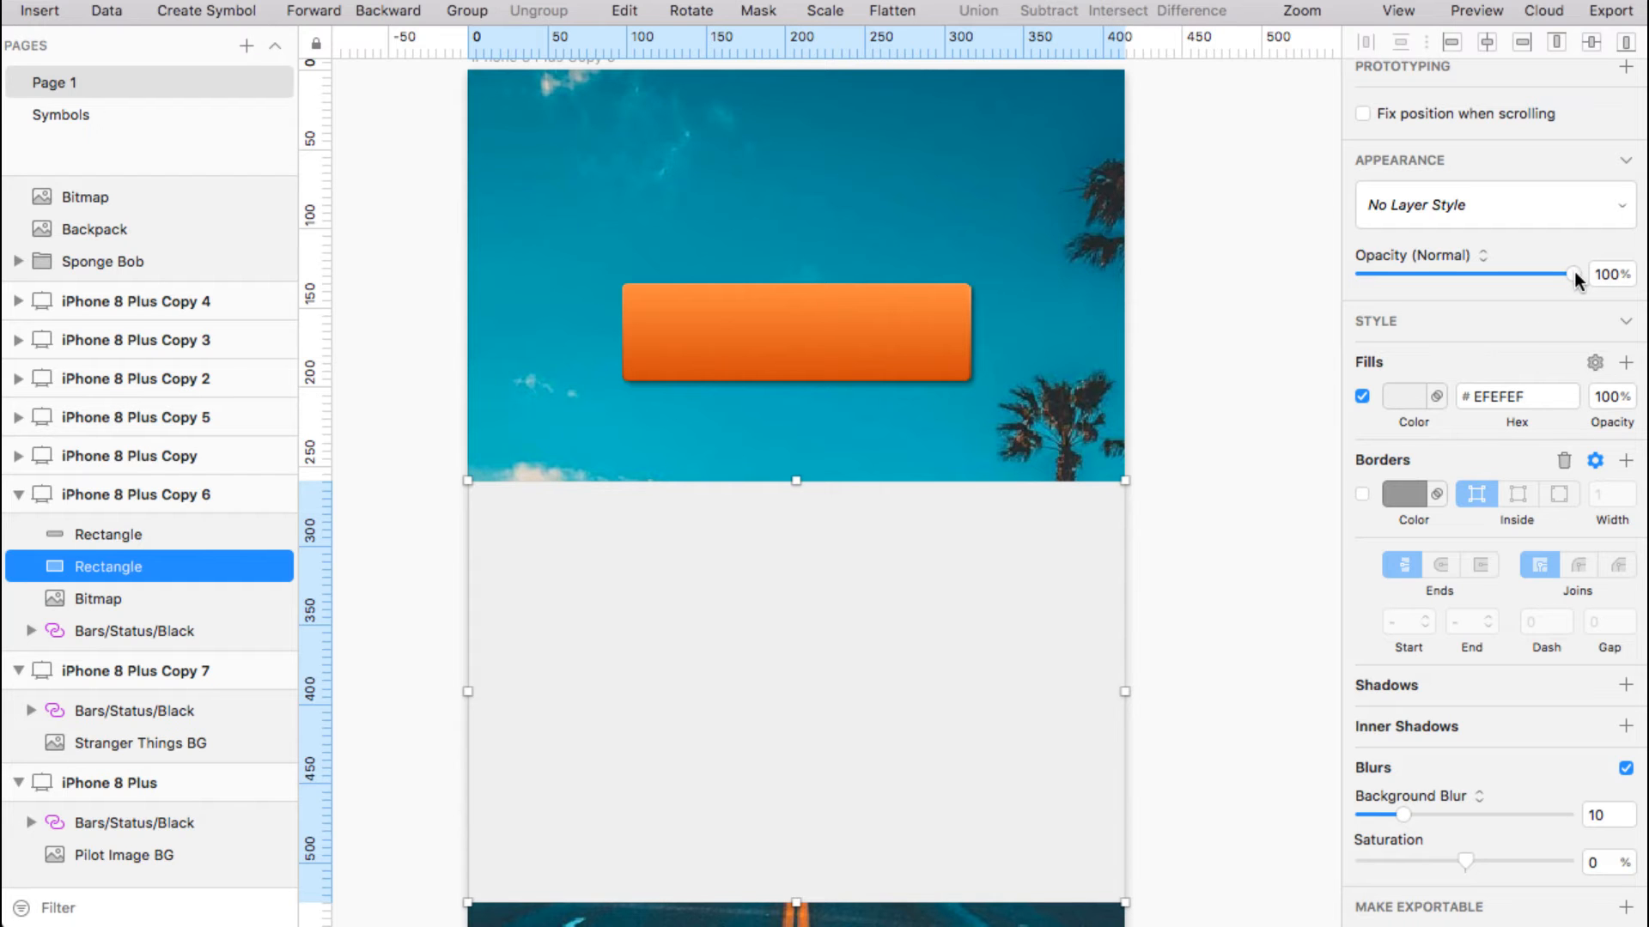
{"action": "left_click_drag", "start_coordinate": [1573, 272], "coordinate": [1417, 274]}
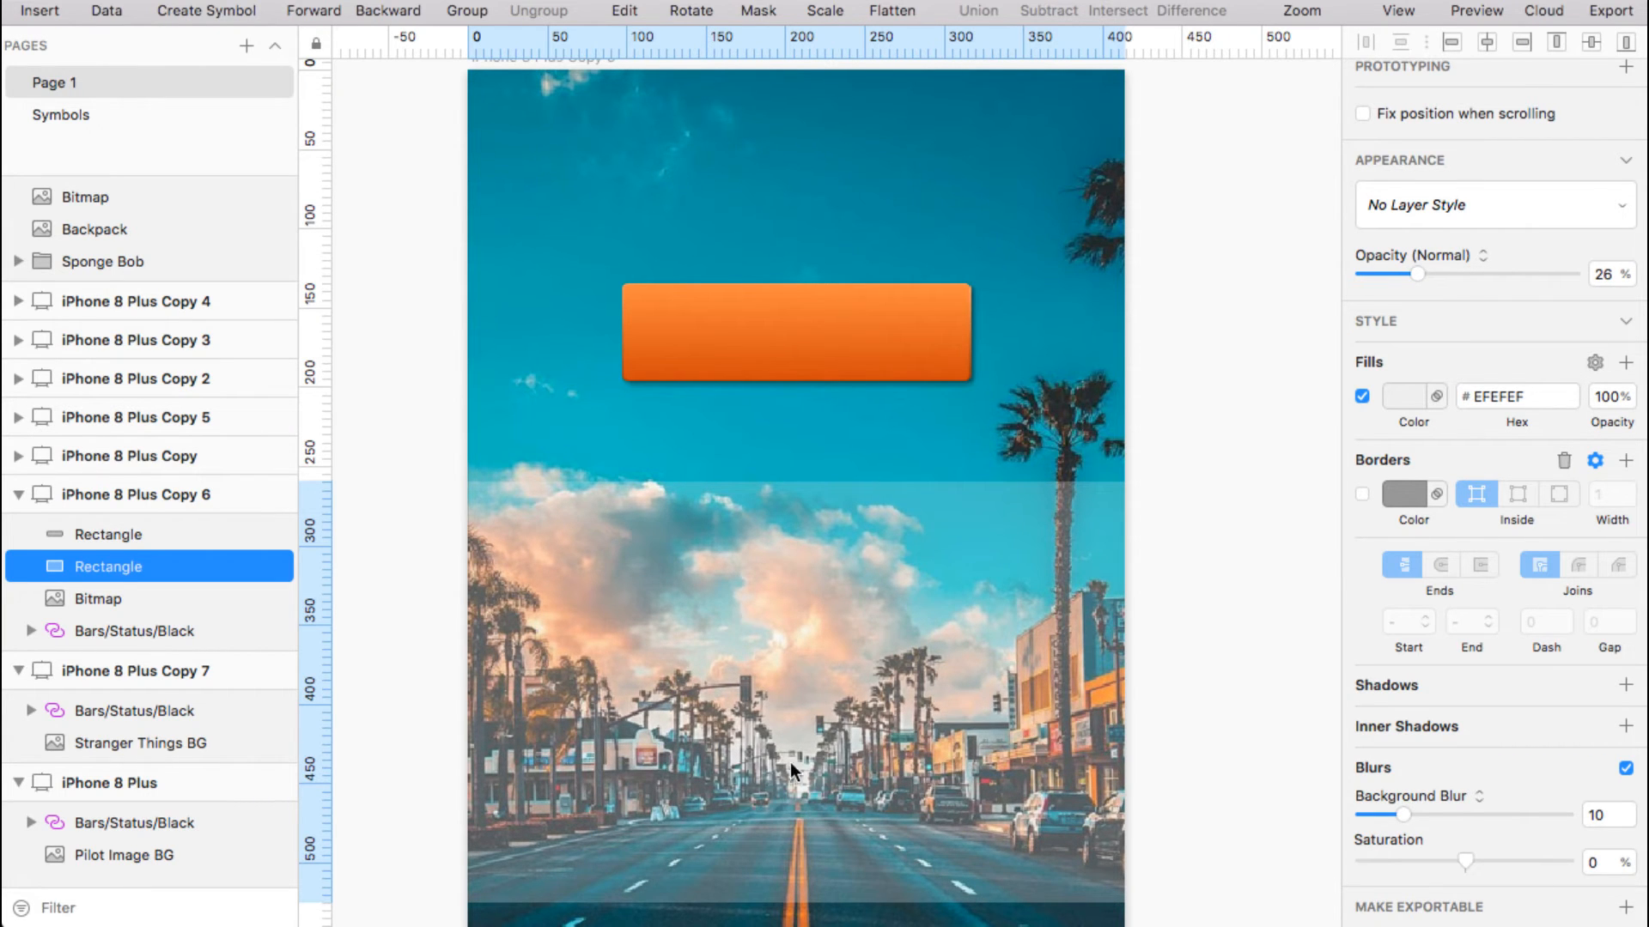
{"action": "left_click", "coordinate": [836, 754]}
{"action": "left_click_drag", "start_coordinate": [1419, 271], "coordinate": [1594, 278]}
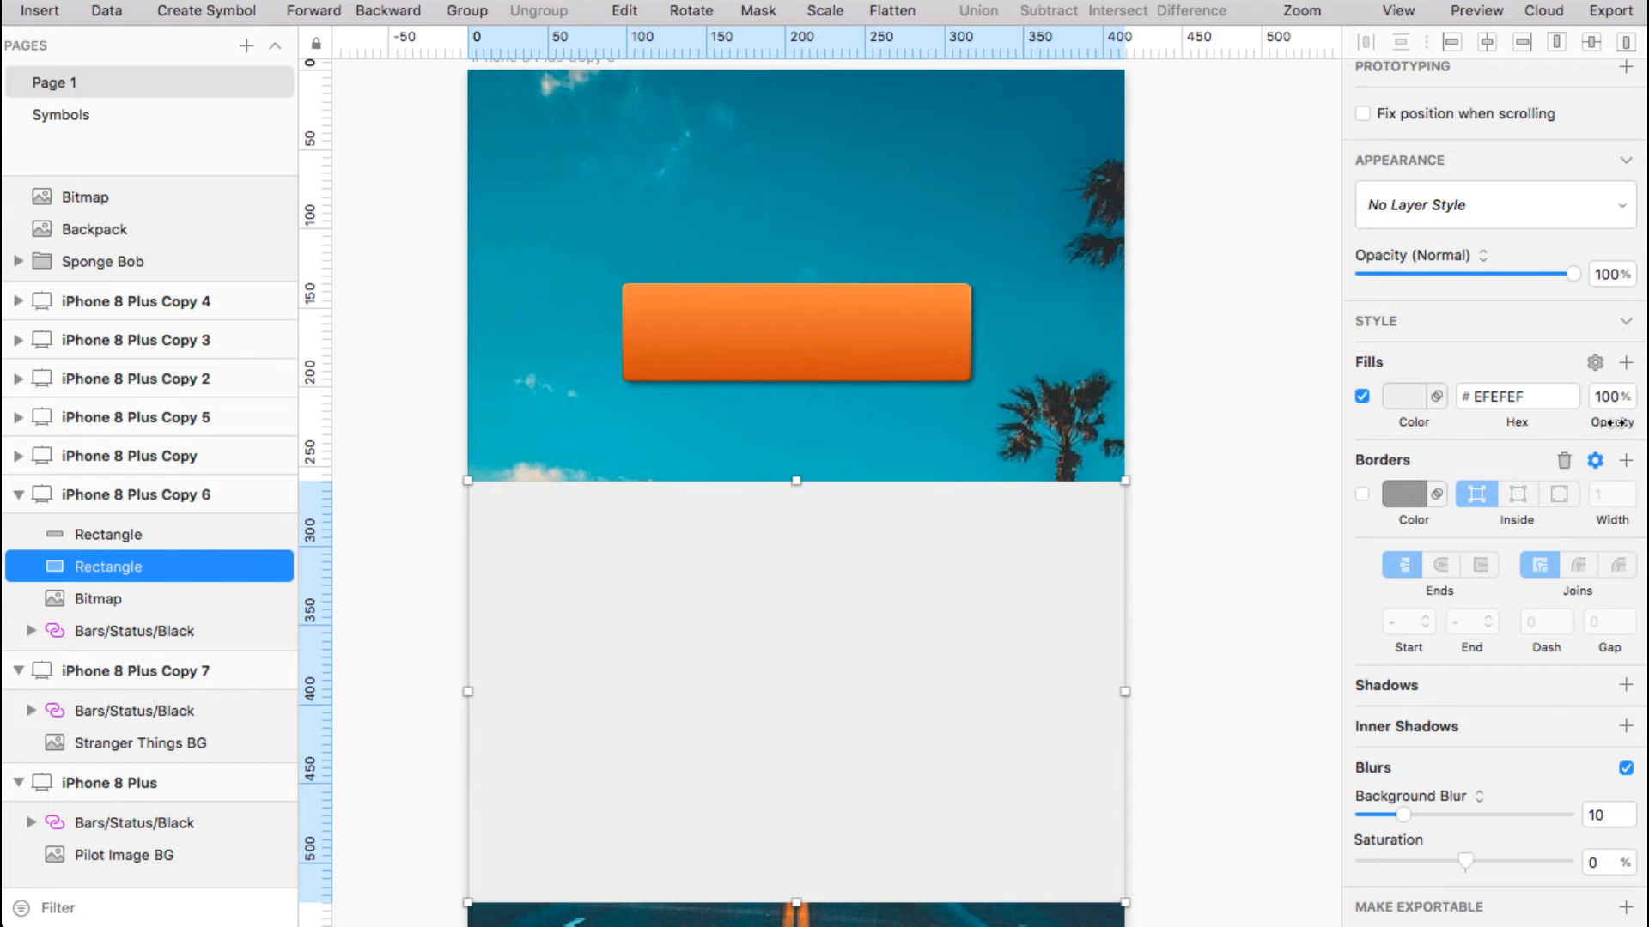
Set the grey rectangle's fill opacity to 2% and lower its background blur from 10 to 2
{"action": "left_click_drag", "start_coordinate": [1617, 422], "coordinate": [1546, 423]}
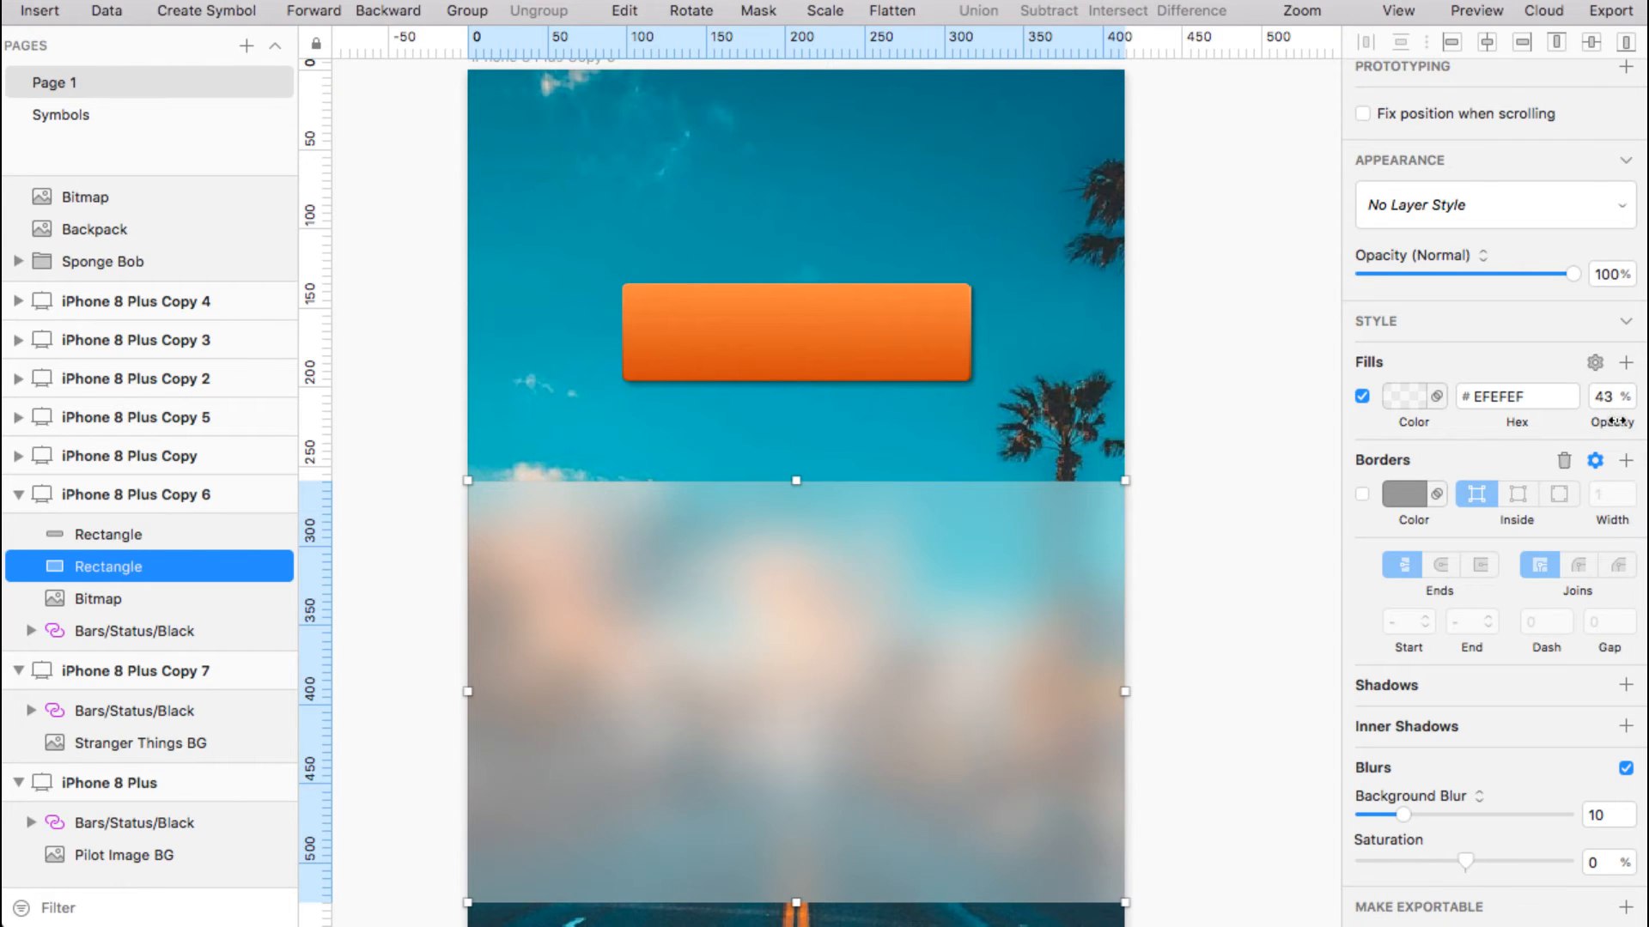
{"action": "left_click_drag", "start_coordinate": [1614, 422], "coordinate": [1568, 425]}
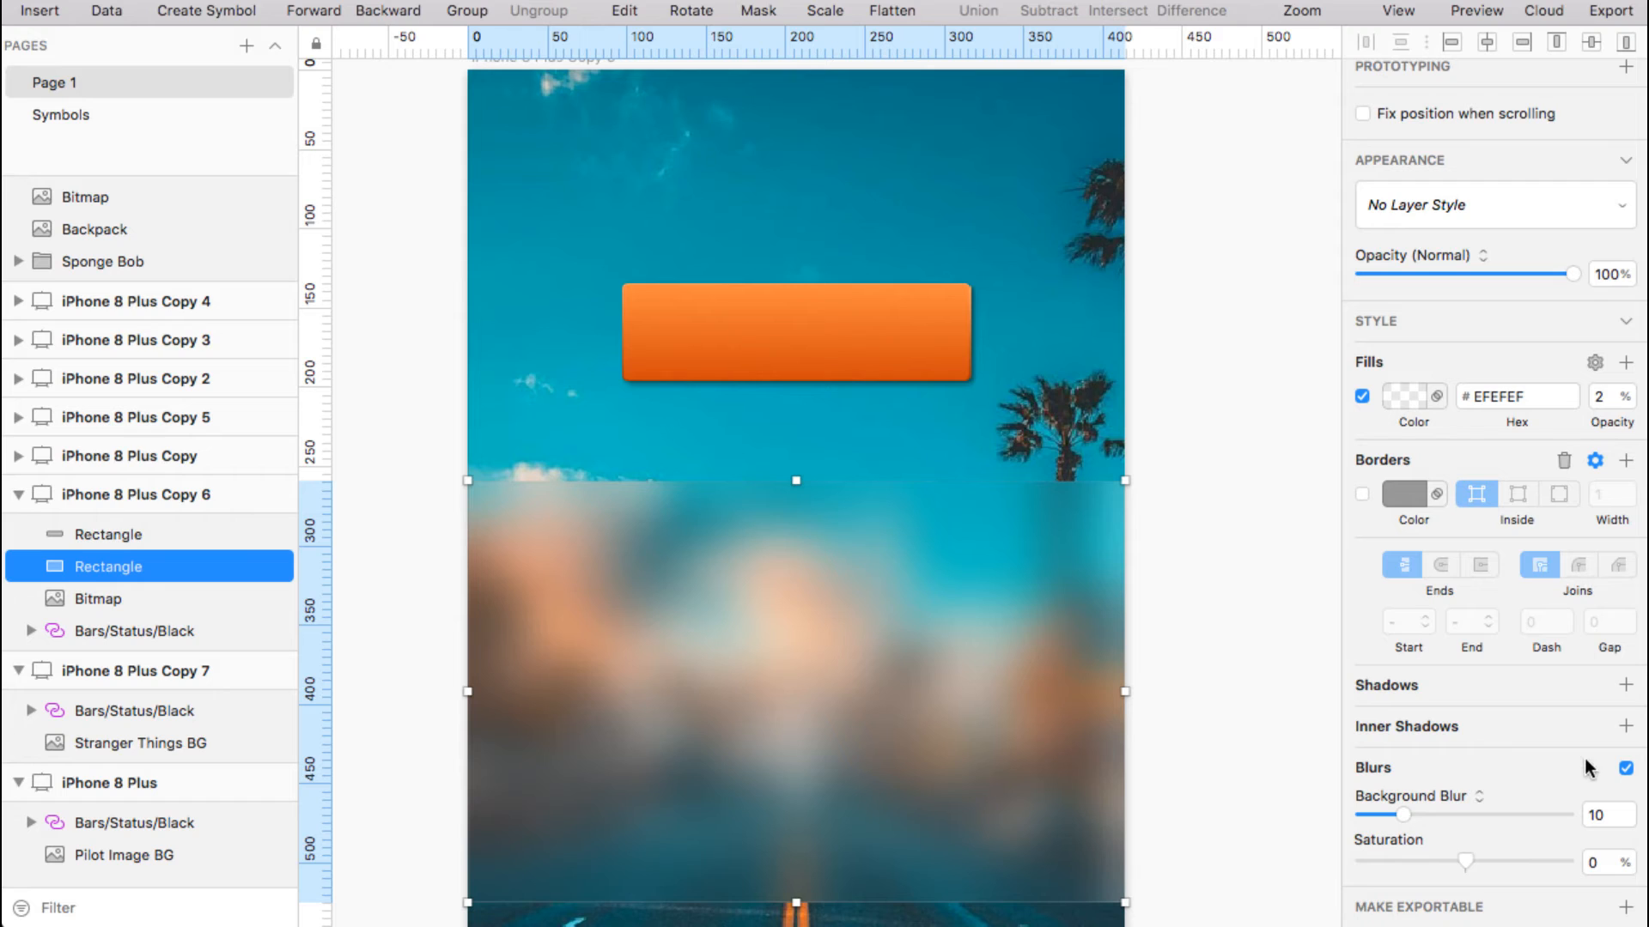
{"action": "left_click", "coordinate": [1628, 826]}
{"action": "left_click", "coordinate": [1629, 826]}
{"action": "left_click", "coordinate": [1629, 826]}
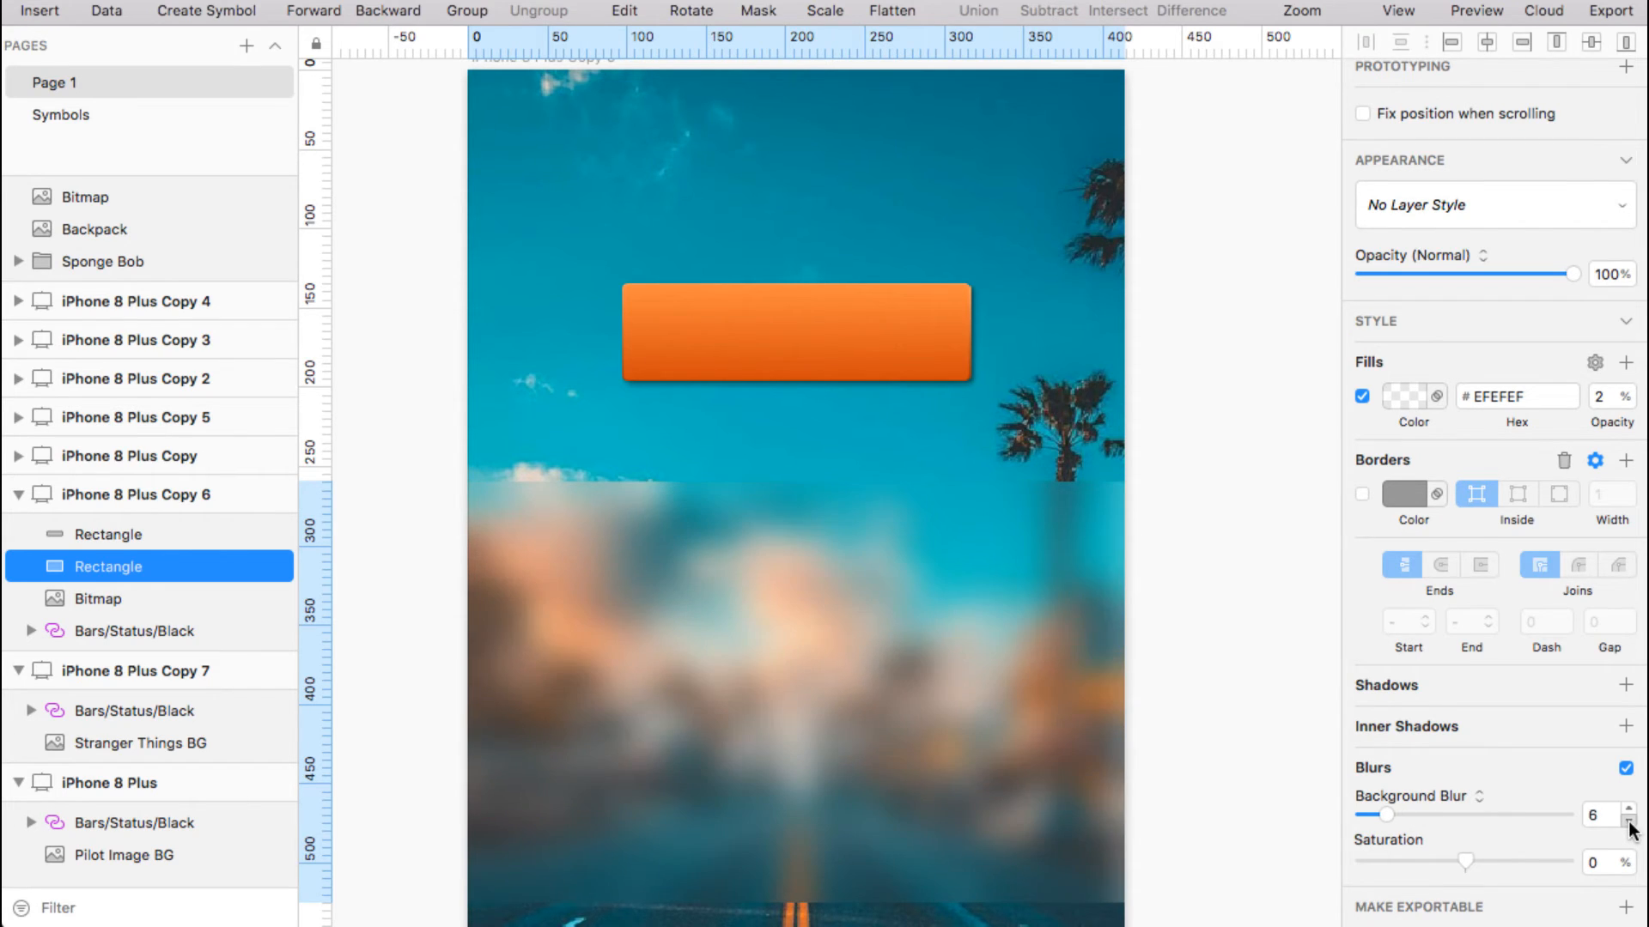
{"action": "left_click", "coordinate": [1628, 826]}
{"action": "left_click", "coordinate": [1628, 826]}
{"action": "left_click", "coordinate": [1628, 826]}
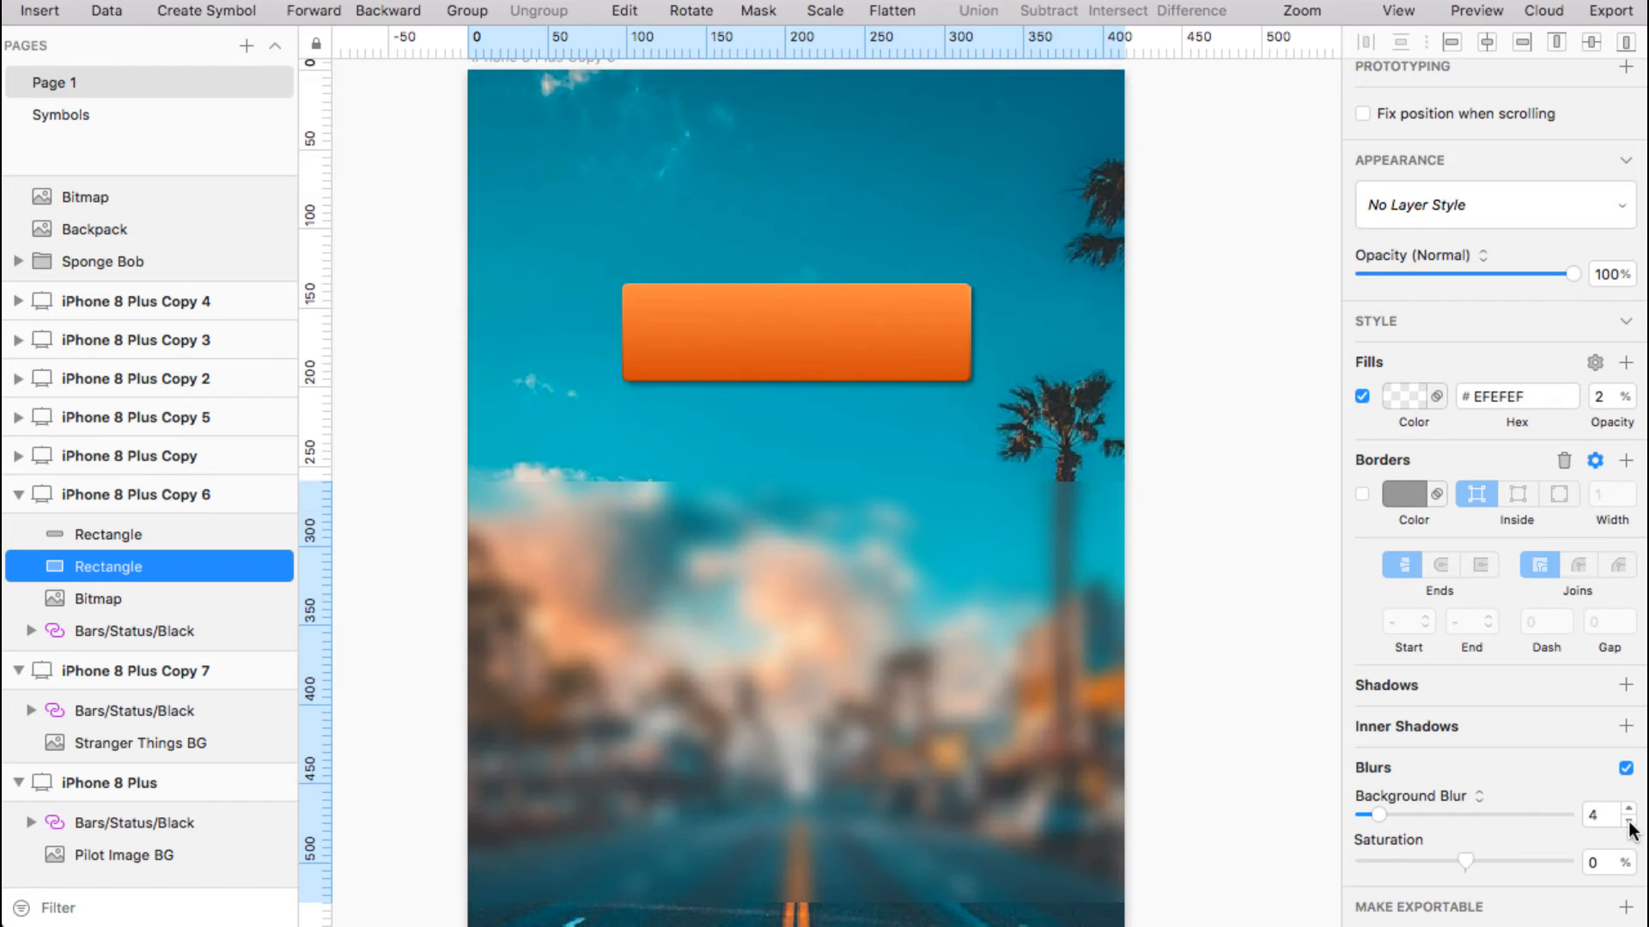
{"action": "left_click", "coordinate": [1629, 826]}
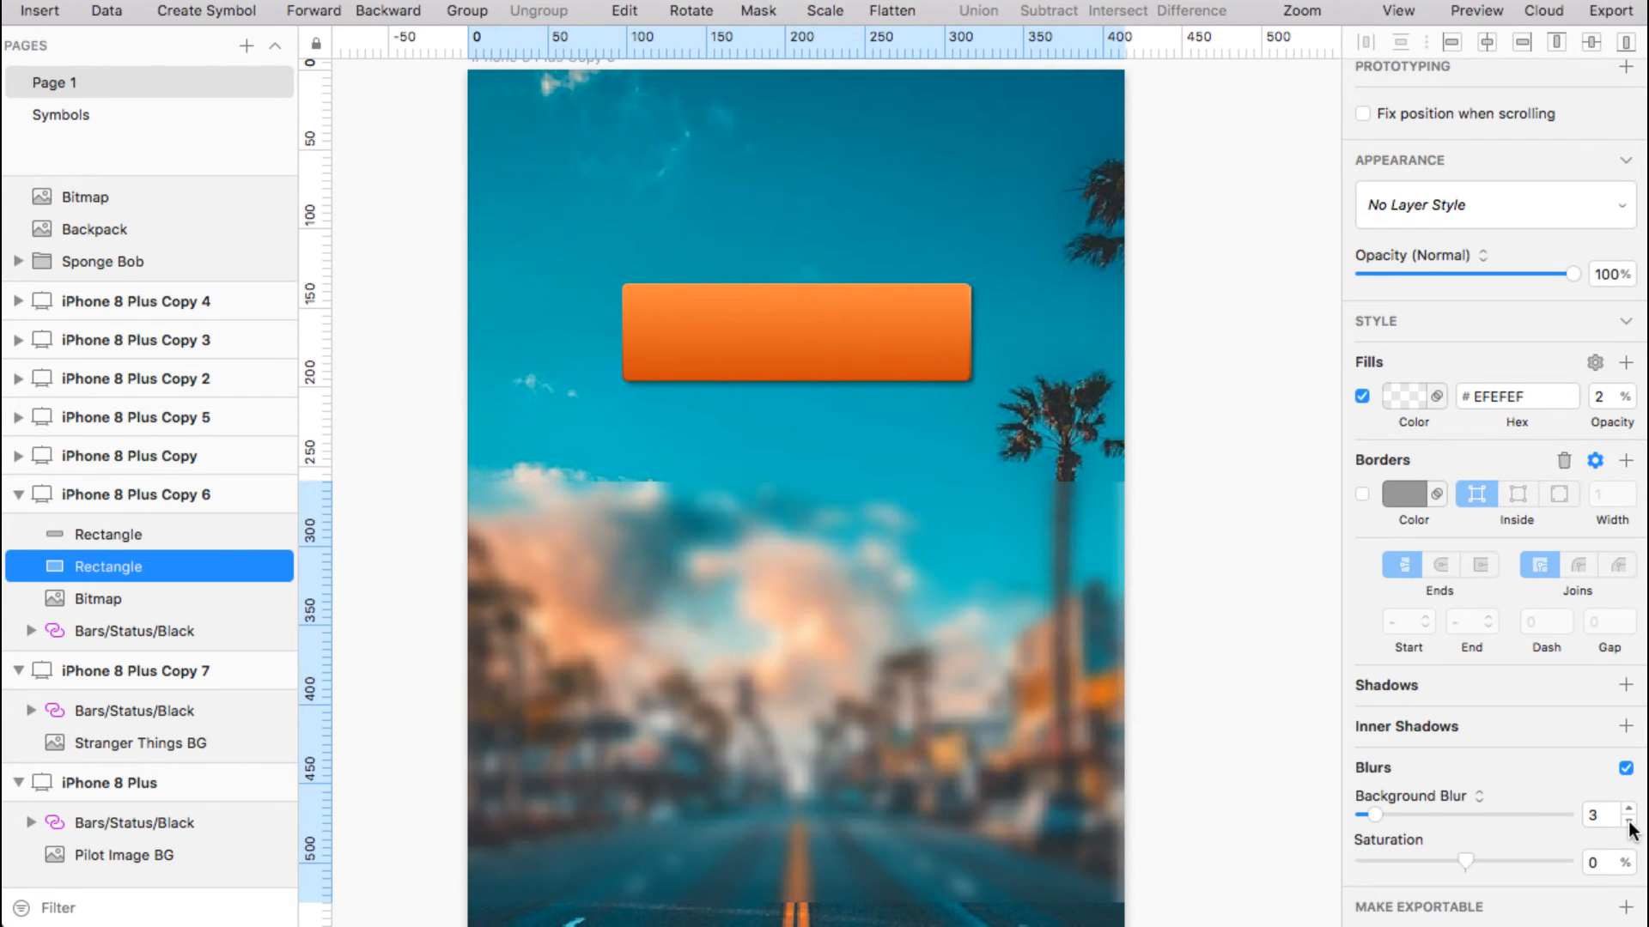
{"action": "left_click", "coordinate": [1629, 826]}
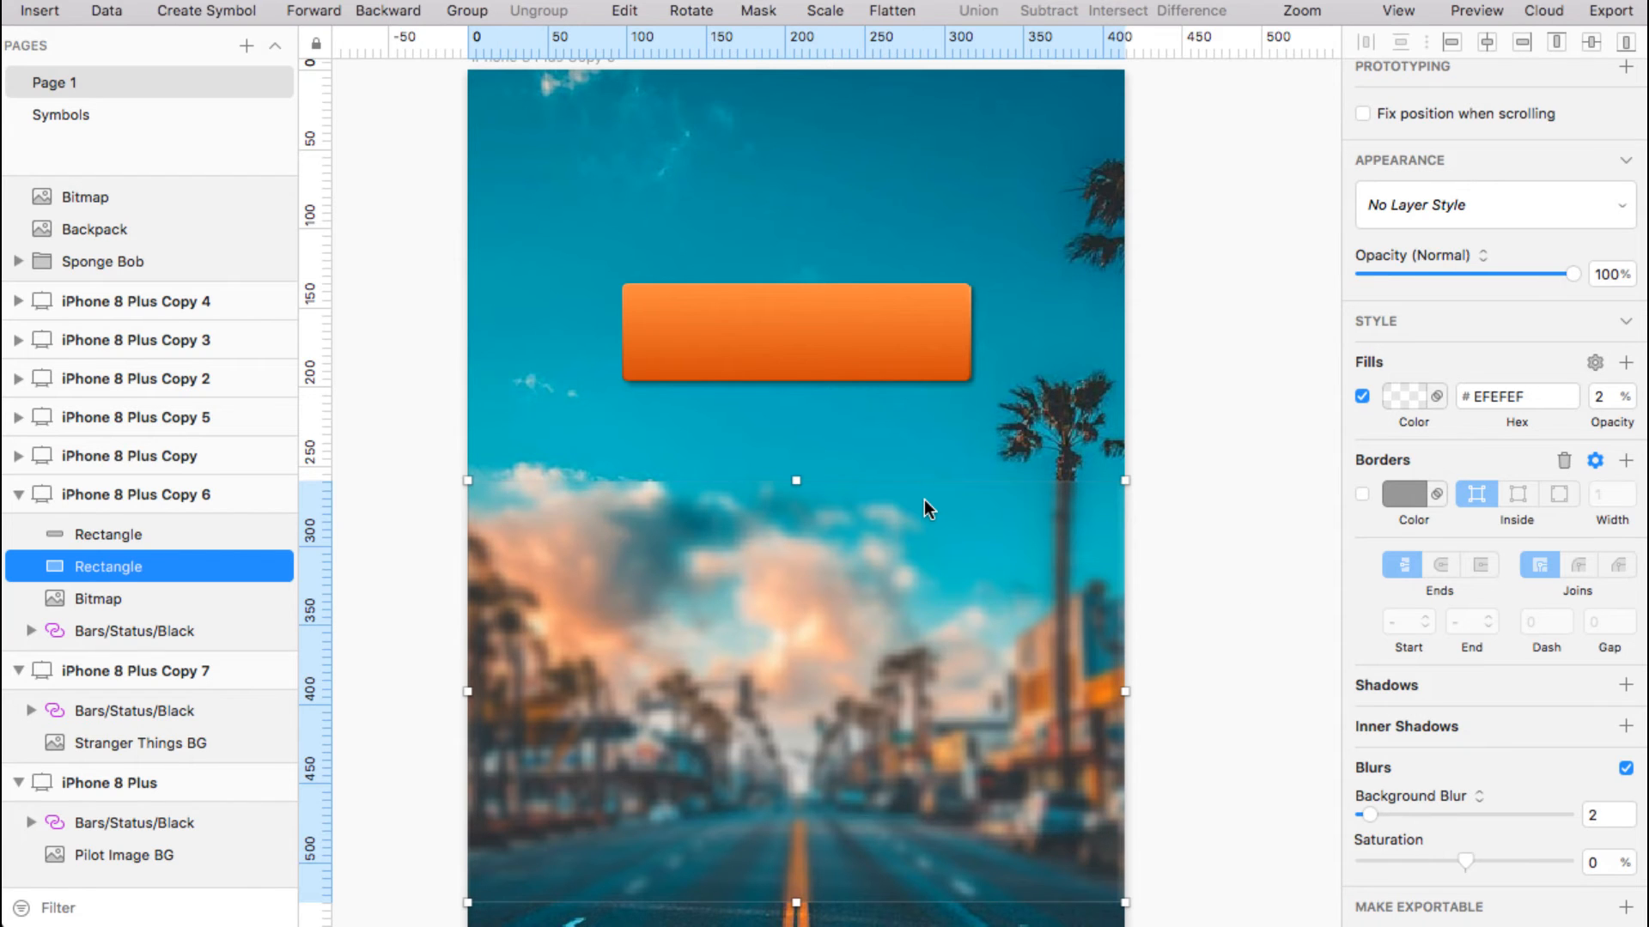
{"action": "scroll", "coordinate": [924, 498], "scroll_direction": "down", "scroll_amount": 3}
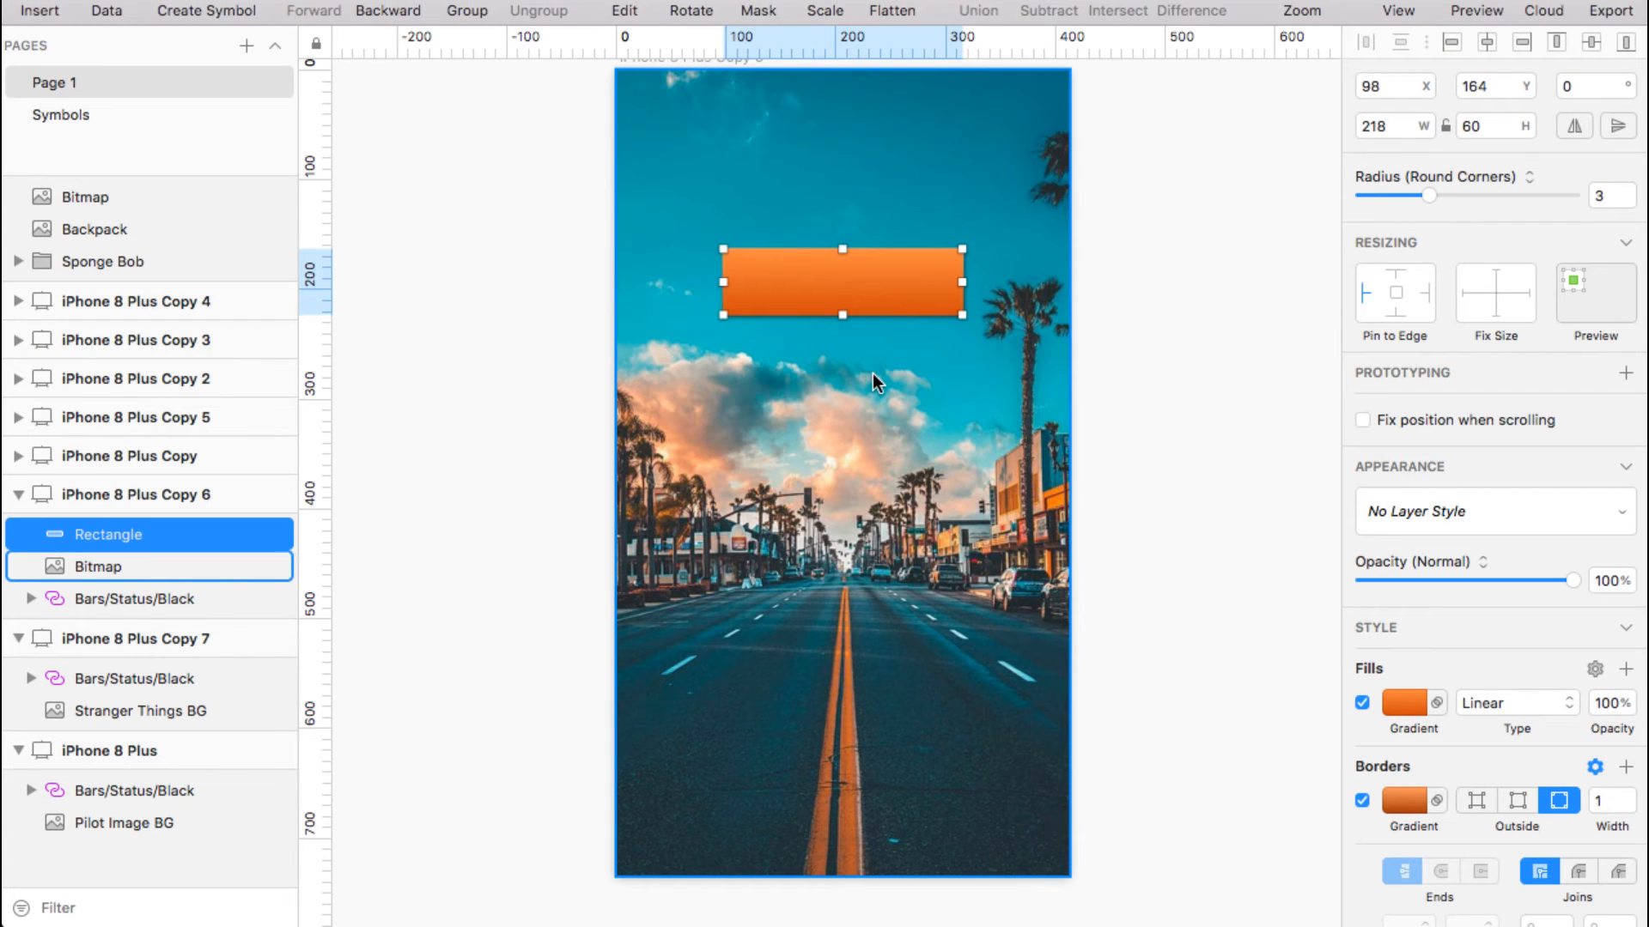
Add a text layer reading 'Let me In' on the orange button
{"action": "left_click", "coordinate": [1147, 415]}
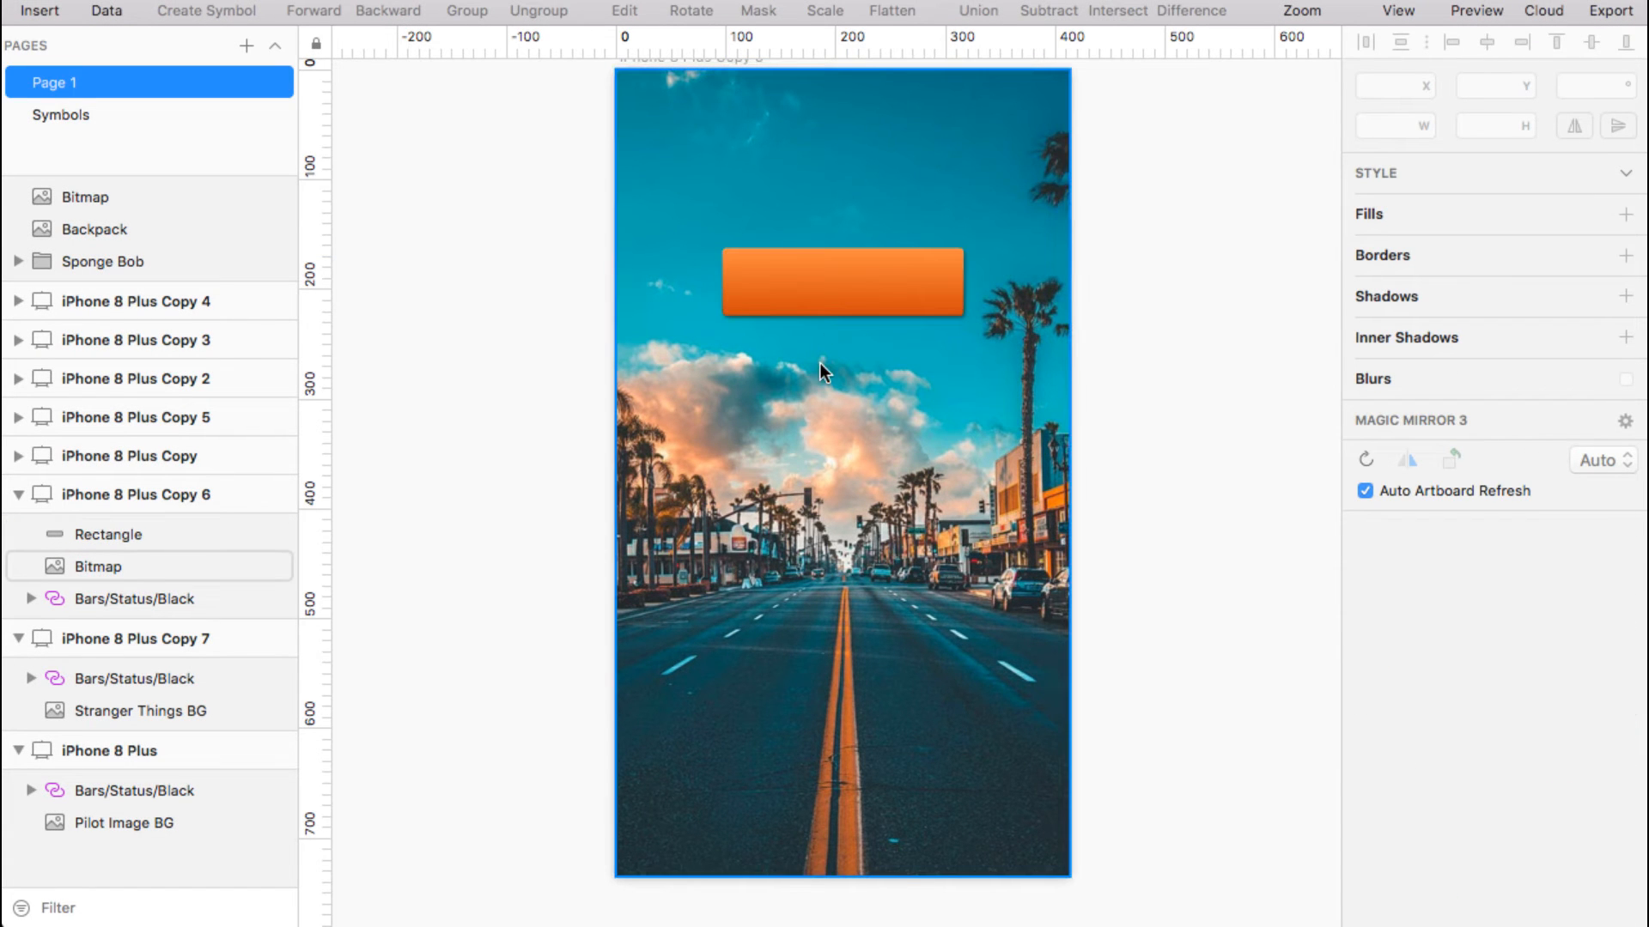
{"action": "key", "text": "t"}
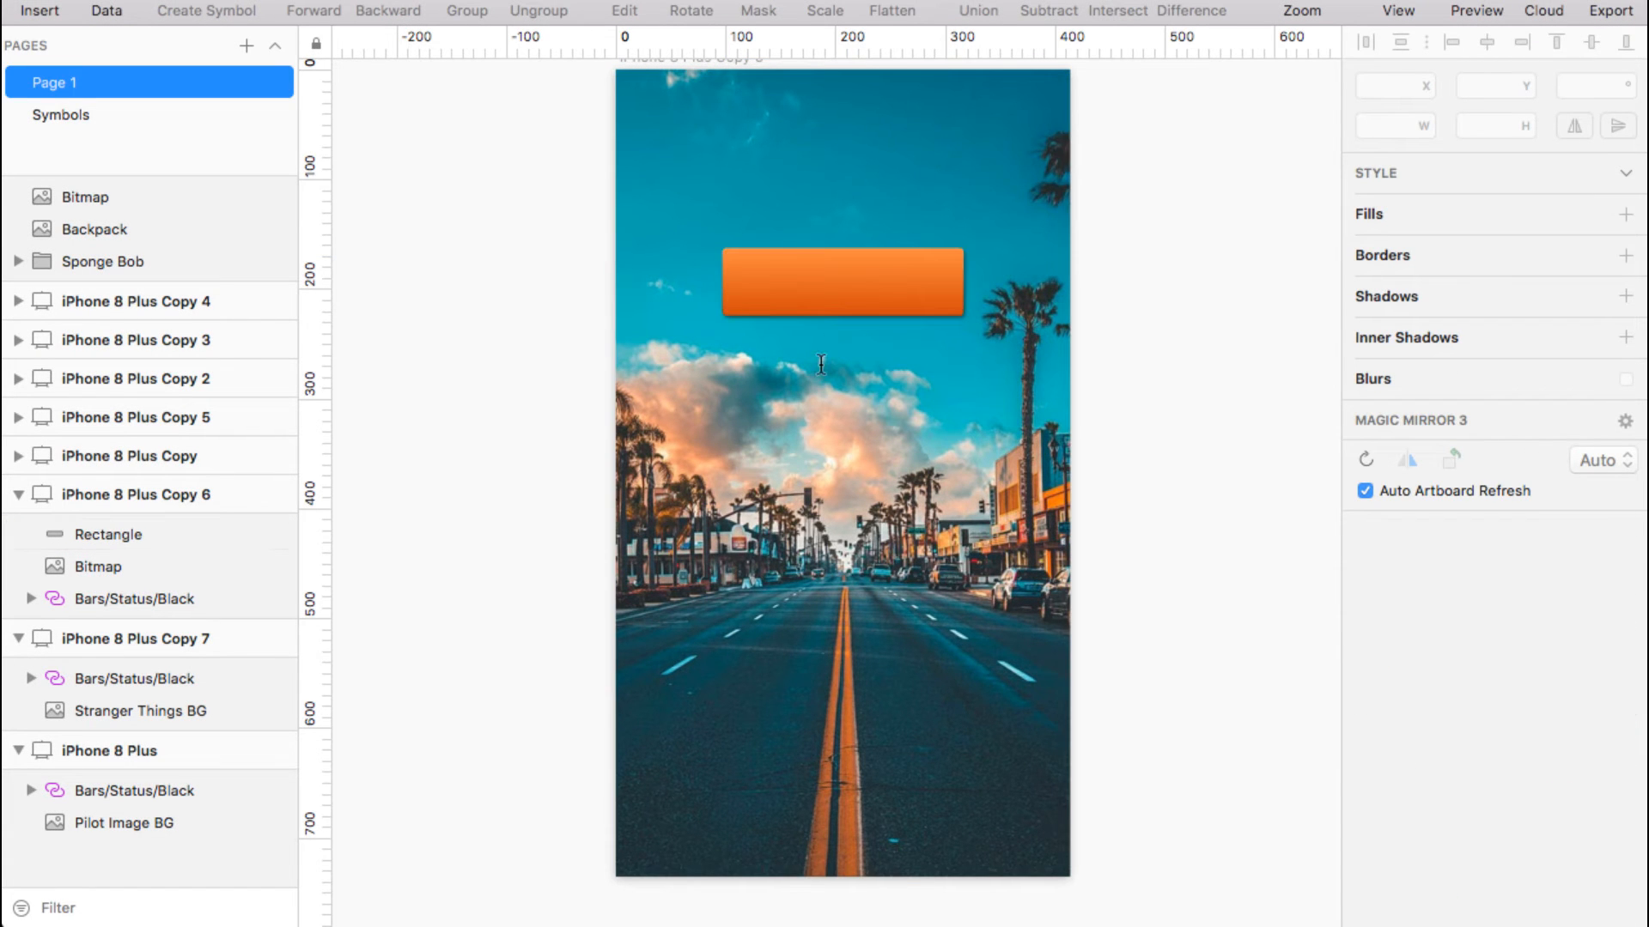
{"action": "left_click", "coordinate": [829, 273]}
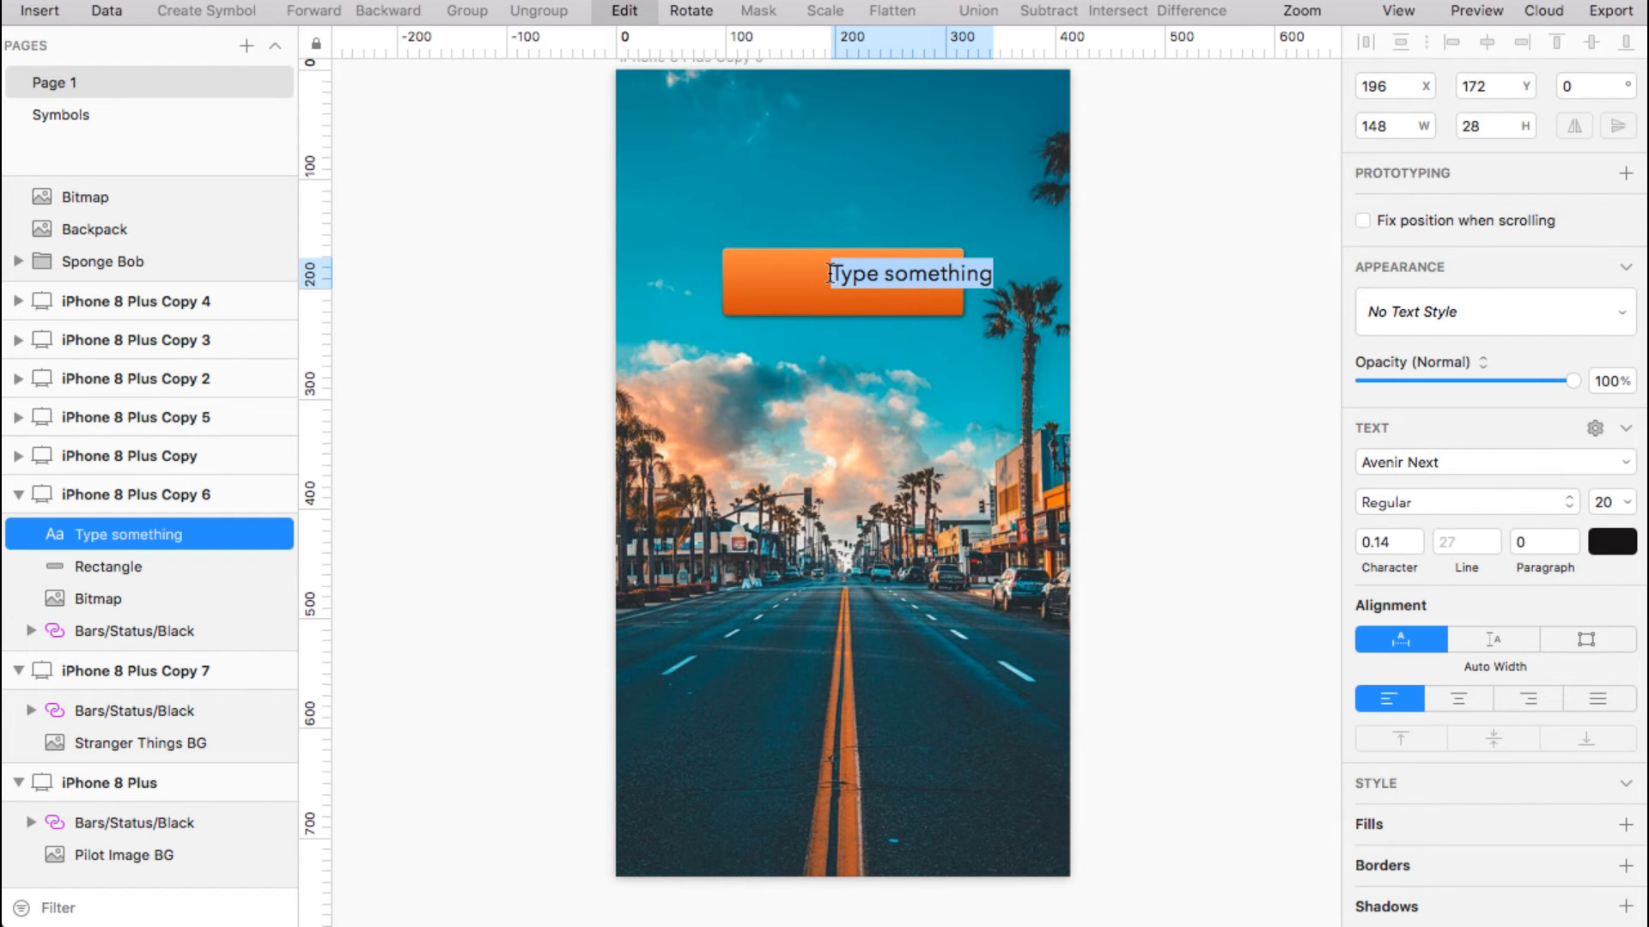
{"action": "type", "text": "Let me In"}
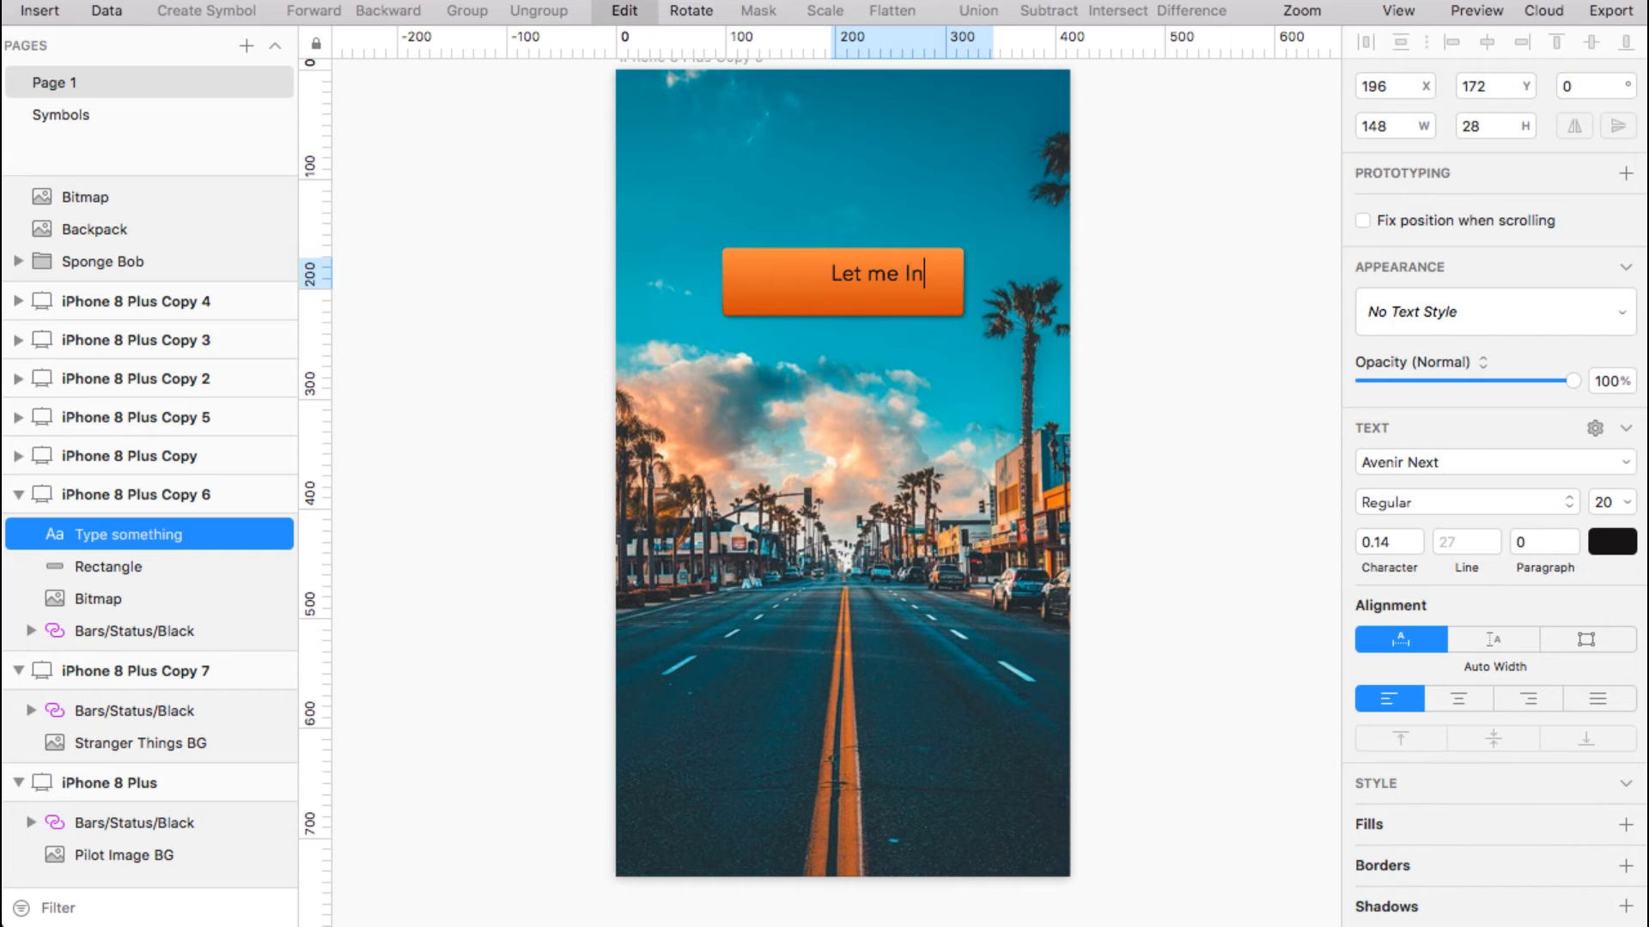
{"action": "key", "text": "Escape"}
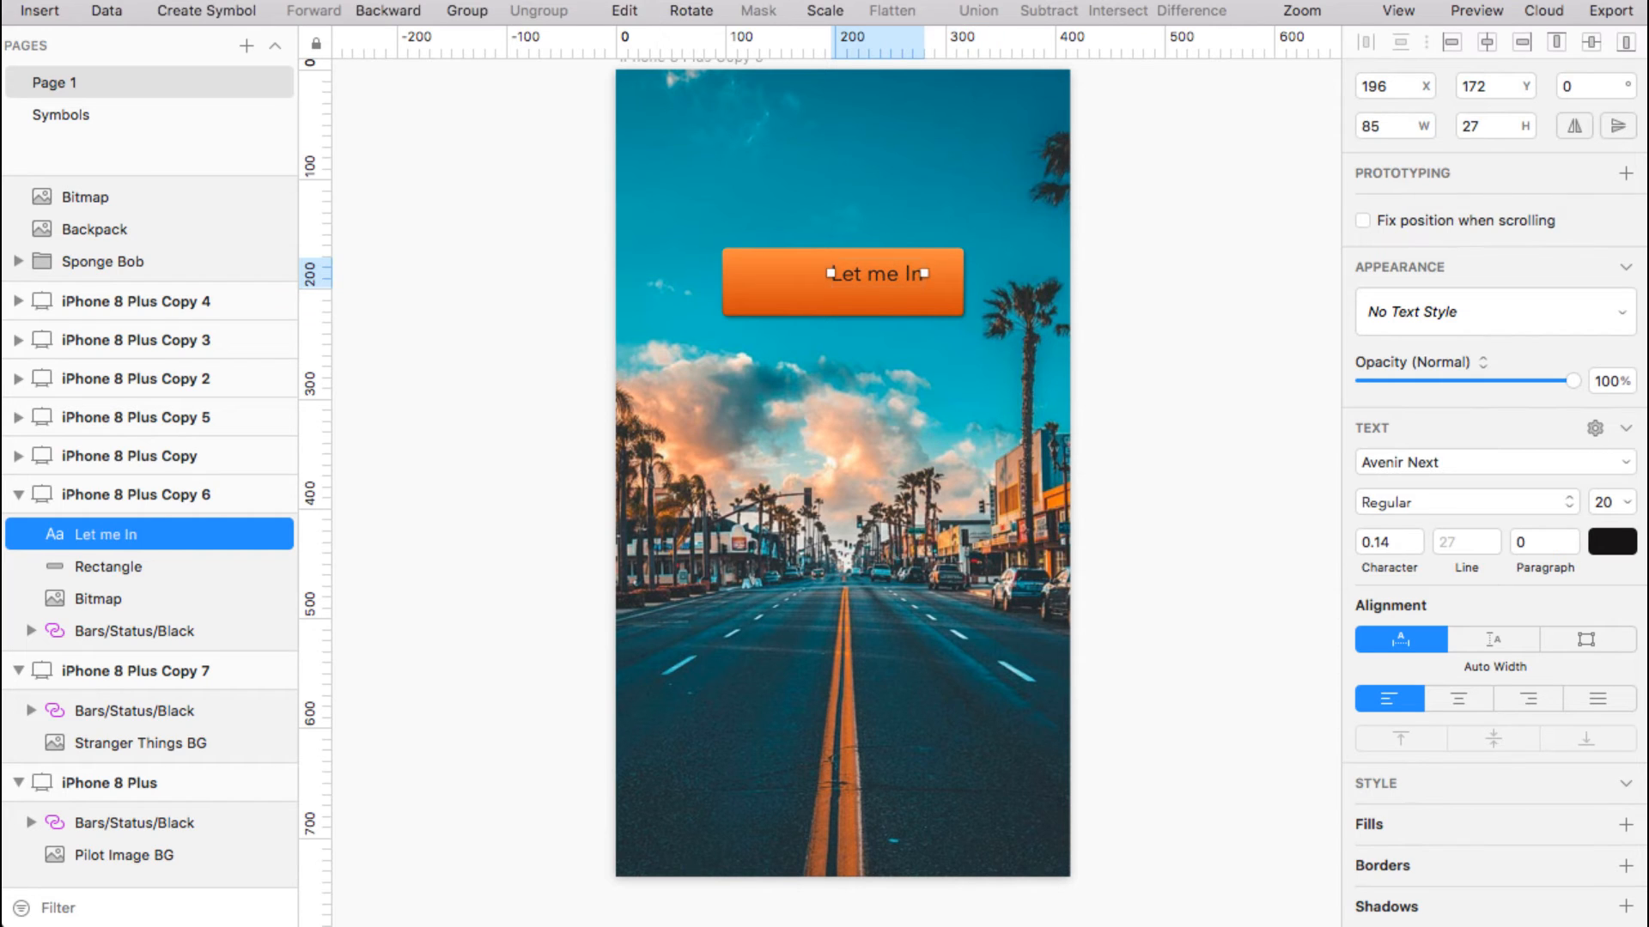
{"action": "scroll", "coordinate": [858, 219], "scroll_direction": "up", "scroll_amount": 5}
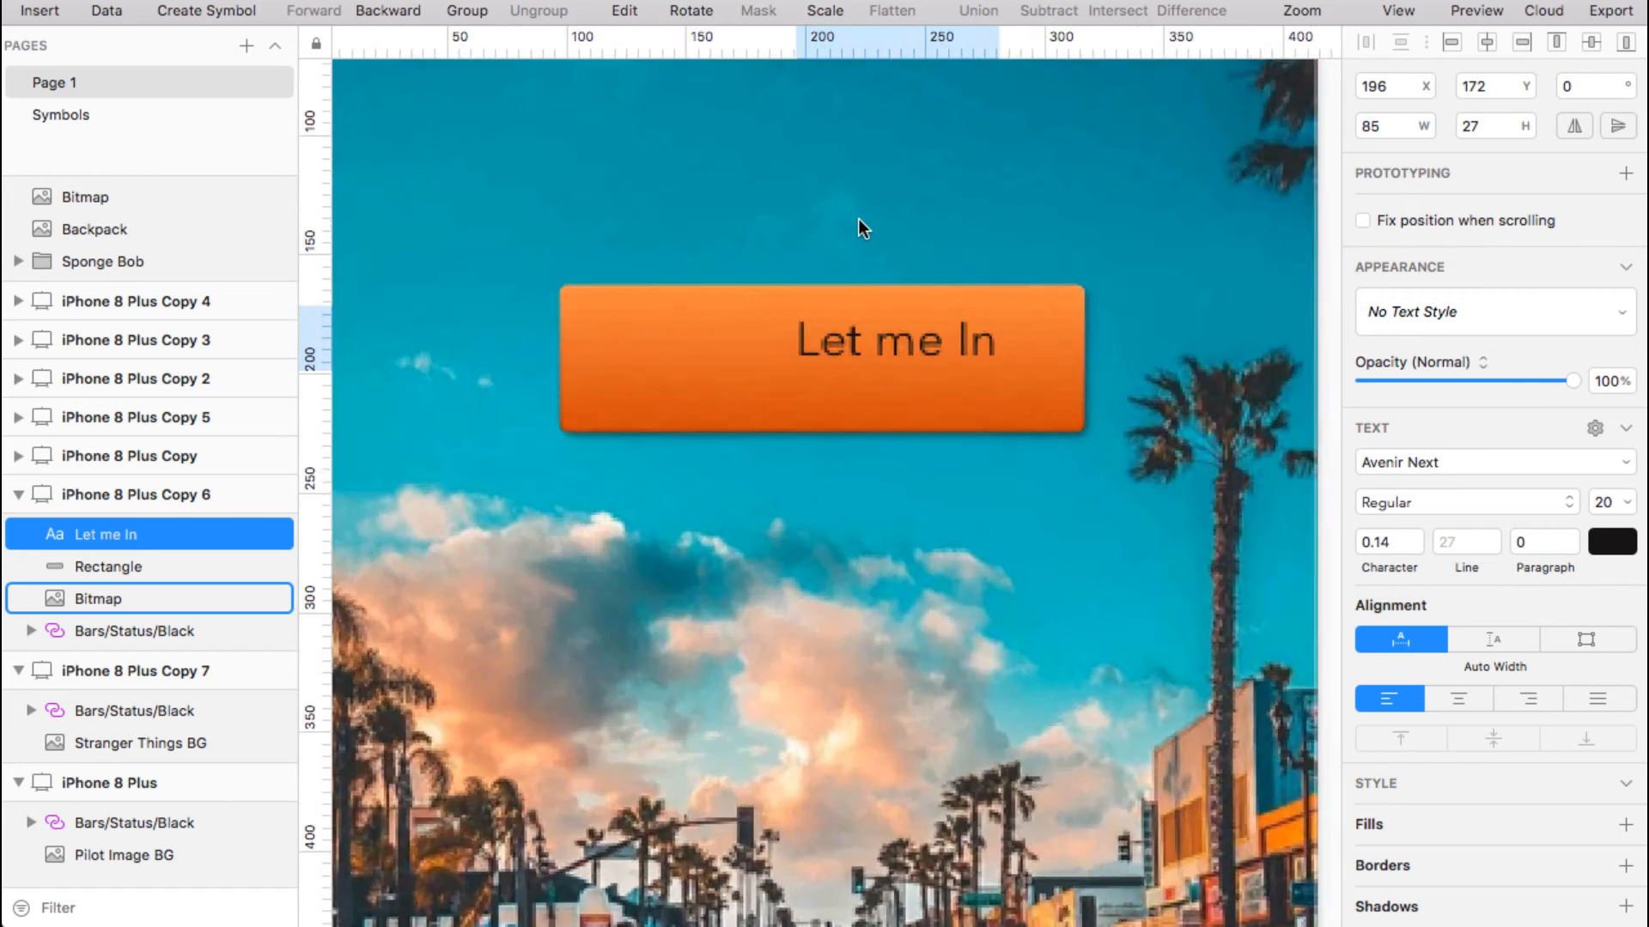
Capitalise the 'm' so the label reads 'Let Me In'
{"action": "double_click", "coordinate": [893, 366]}
{"action": "double_click", "coordinate": [843, 369]}
{"action": "key", "text": "Left"}
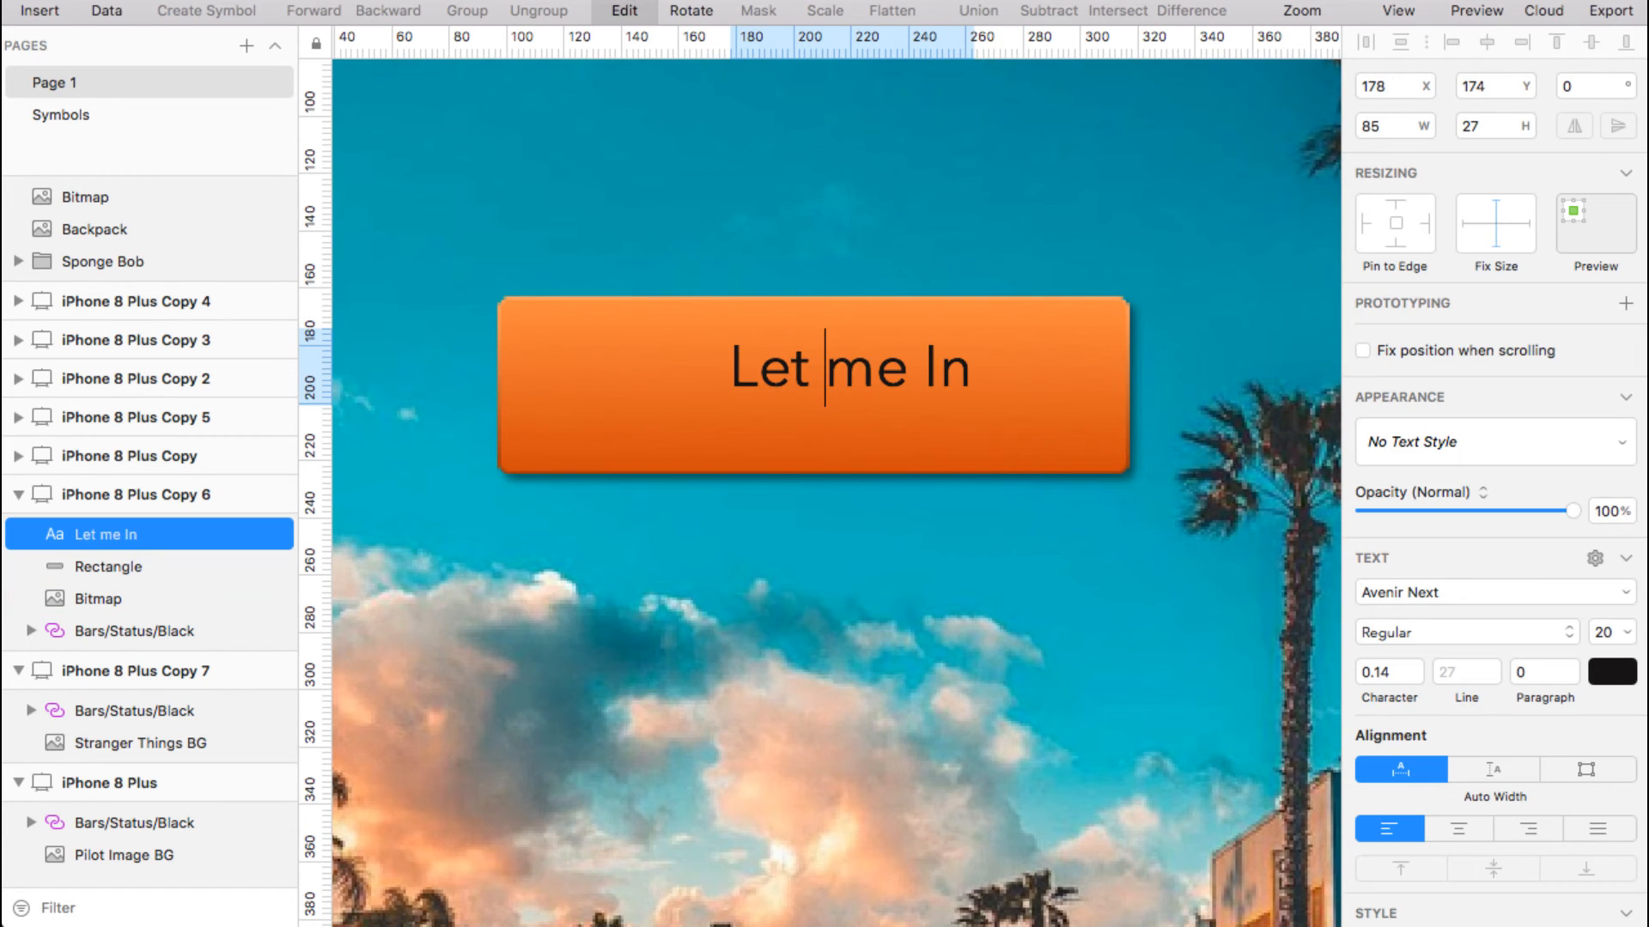
{"action": "key", "text": "shift+Right"}
{"action": "type", "text": "M"}
{"action": "key", "text": "Escape"}
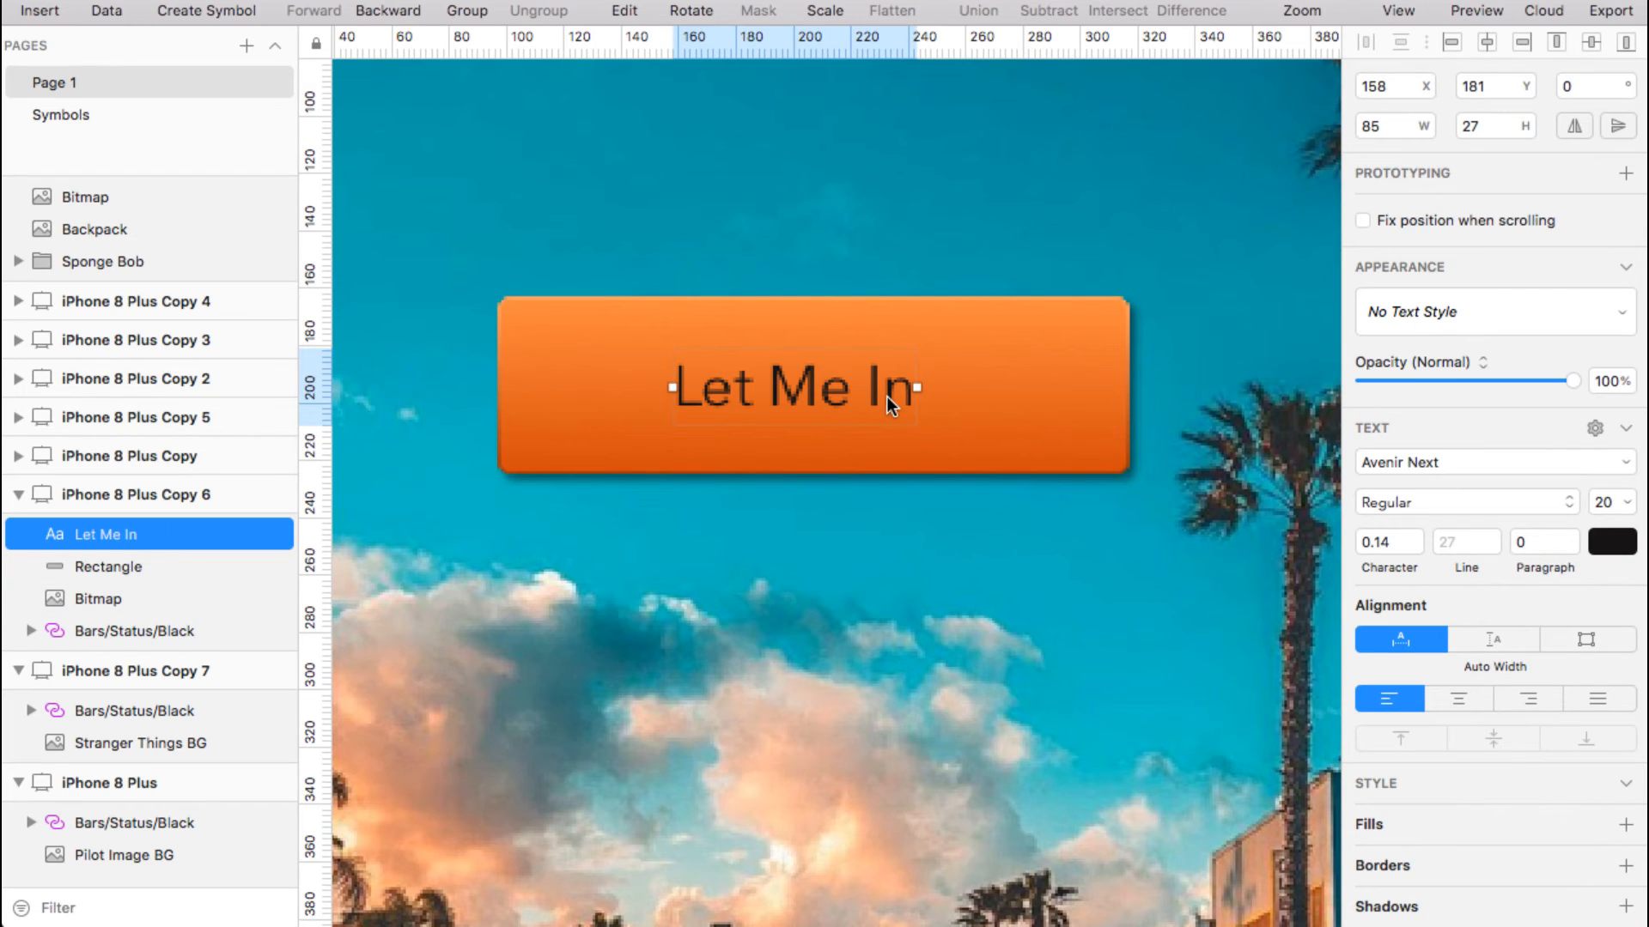
Centre the label on the button and set its typeface to Avenir Next
{"action": "mouse_move", "coordinate": [886, 395]}
{"action": "left_mouse_down"}
{"action": "mouse_move", "coordinate": [908, 400]}
{"action": "mouse_move", "coordinate": [884, 388]}
{"action": "mouse_move", "coordinate": [900, 388]}
{"action": "left_mouse_up"}
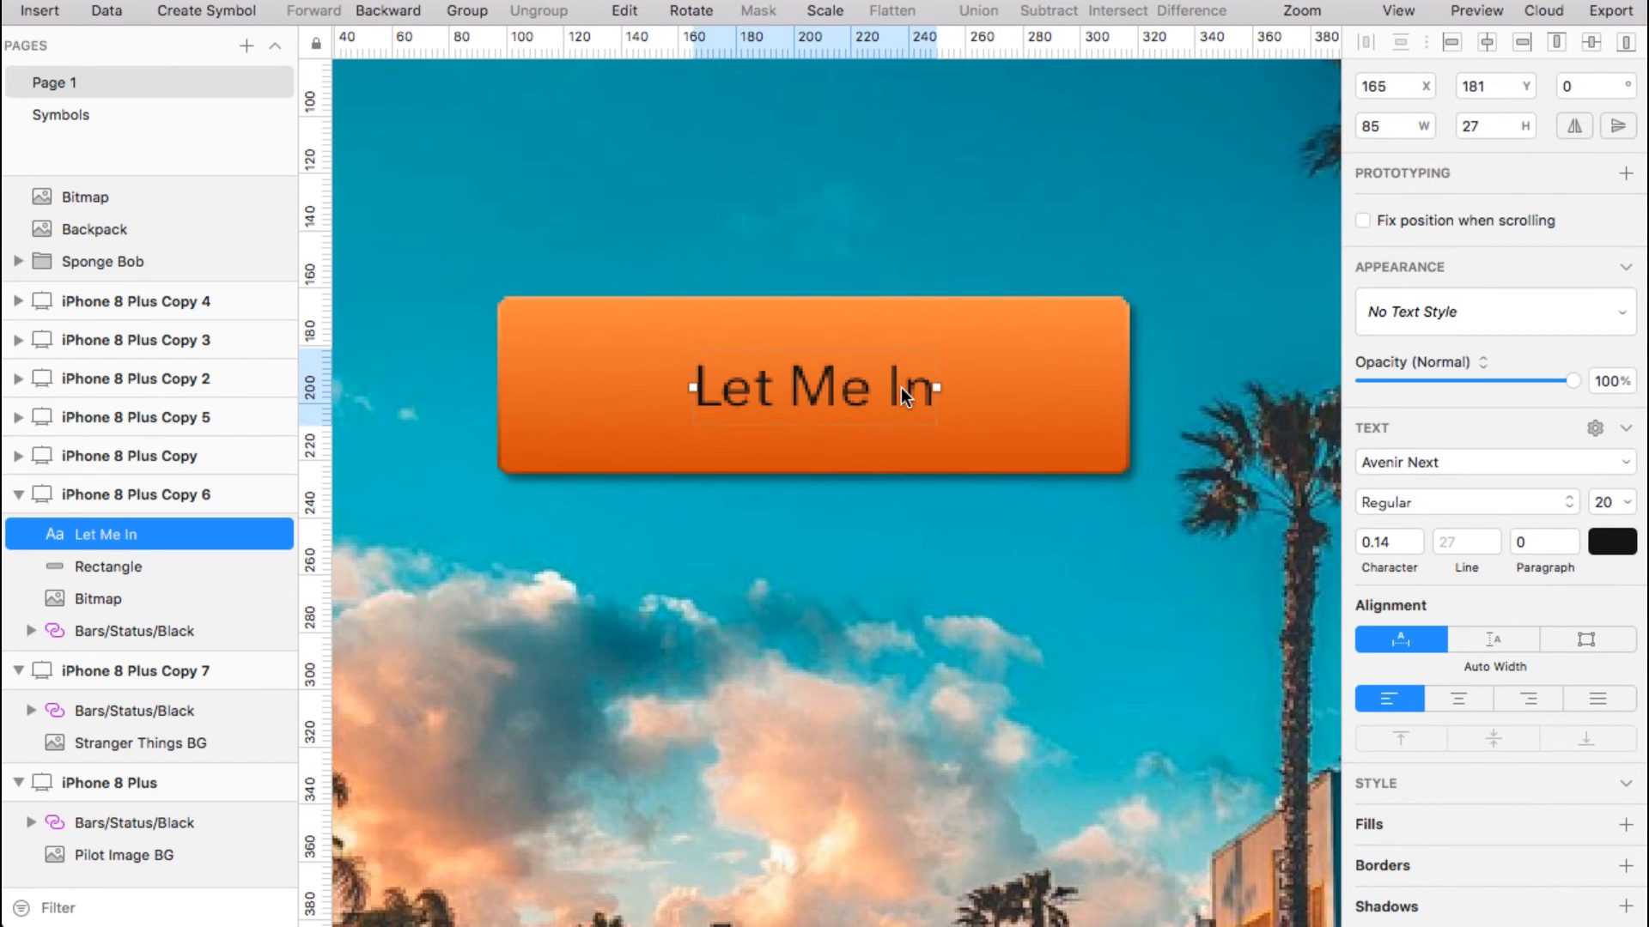
{"action": "left_click", "coordinate": [1526, 466]}
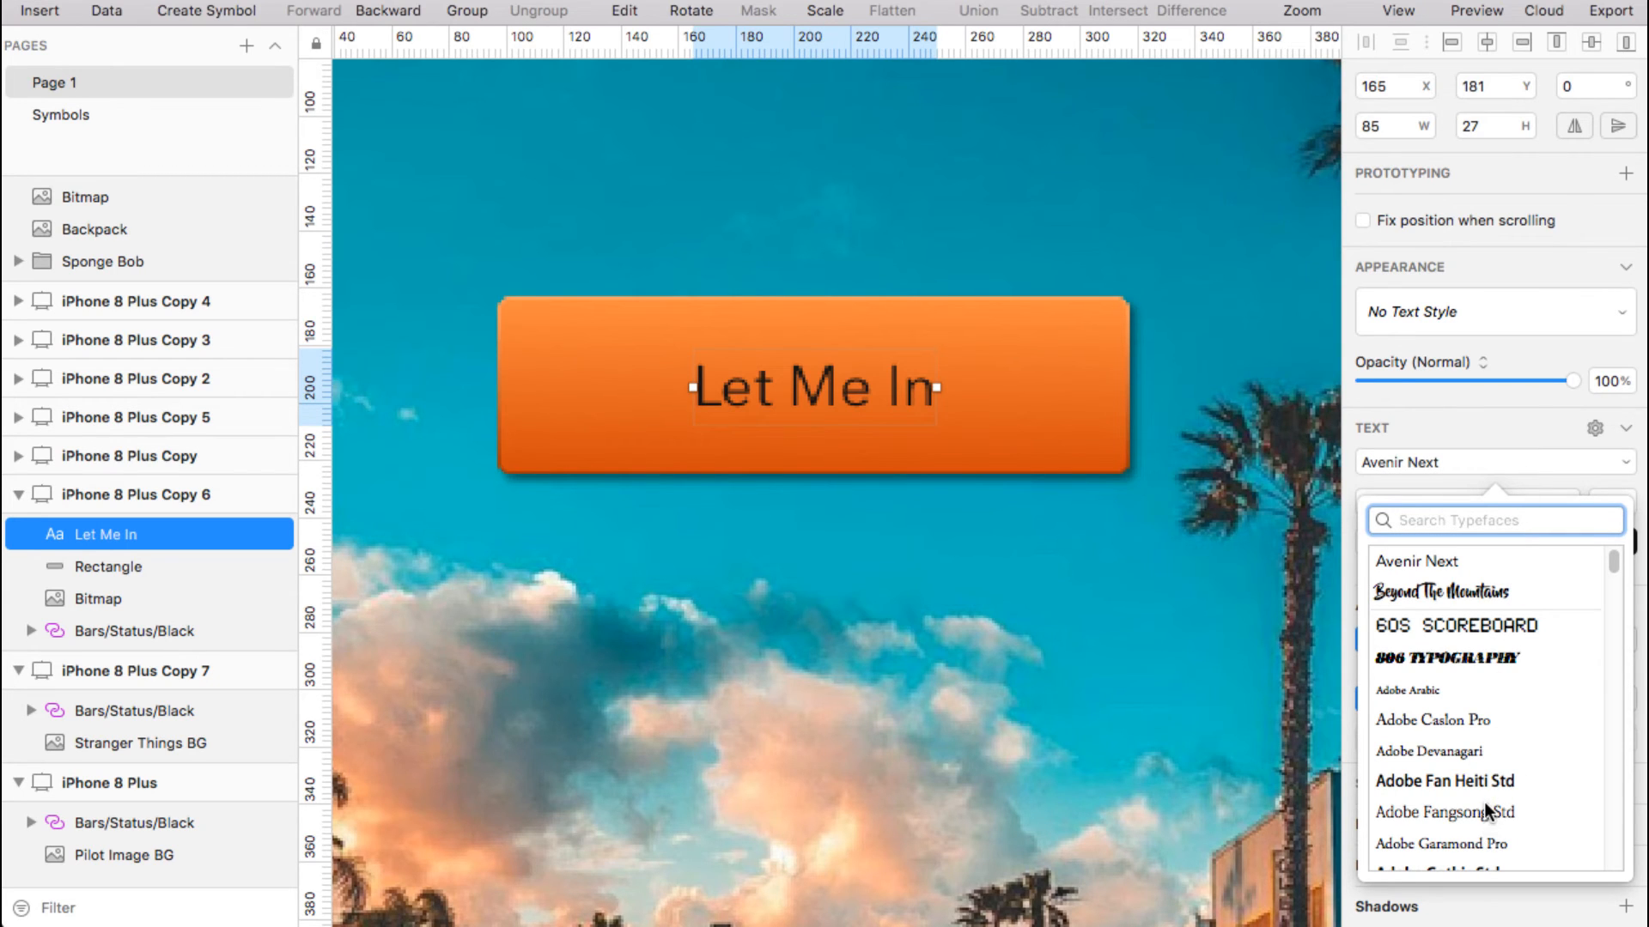
{"action": "scroll", "coordinate": [1484, 802], "scroll_direction": "down", "scroll_amount": 5}
{"action": "scroll", "coordinate": [1487, 812], "scroll_direction": "down", "scroll_amount": 10}
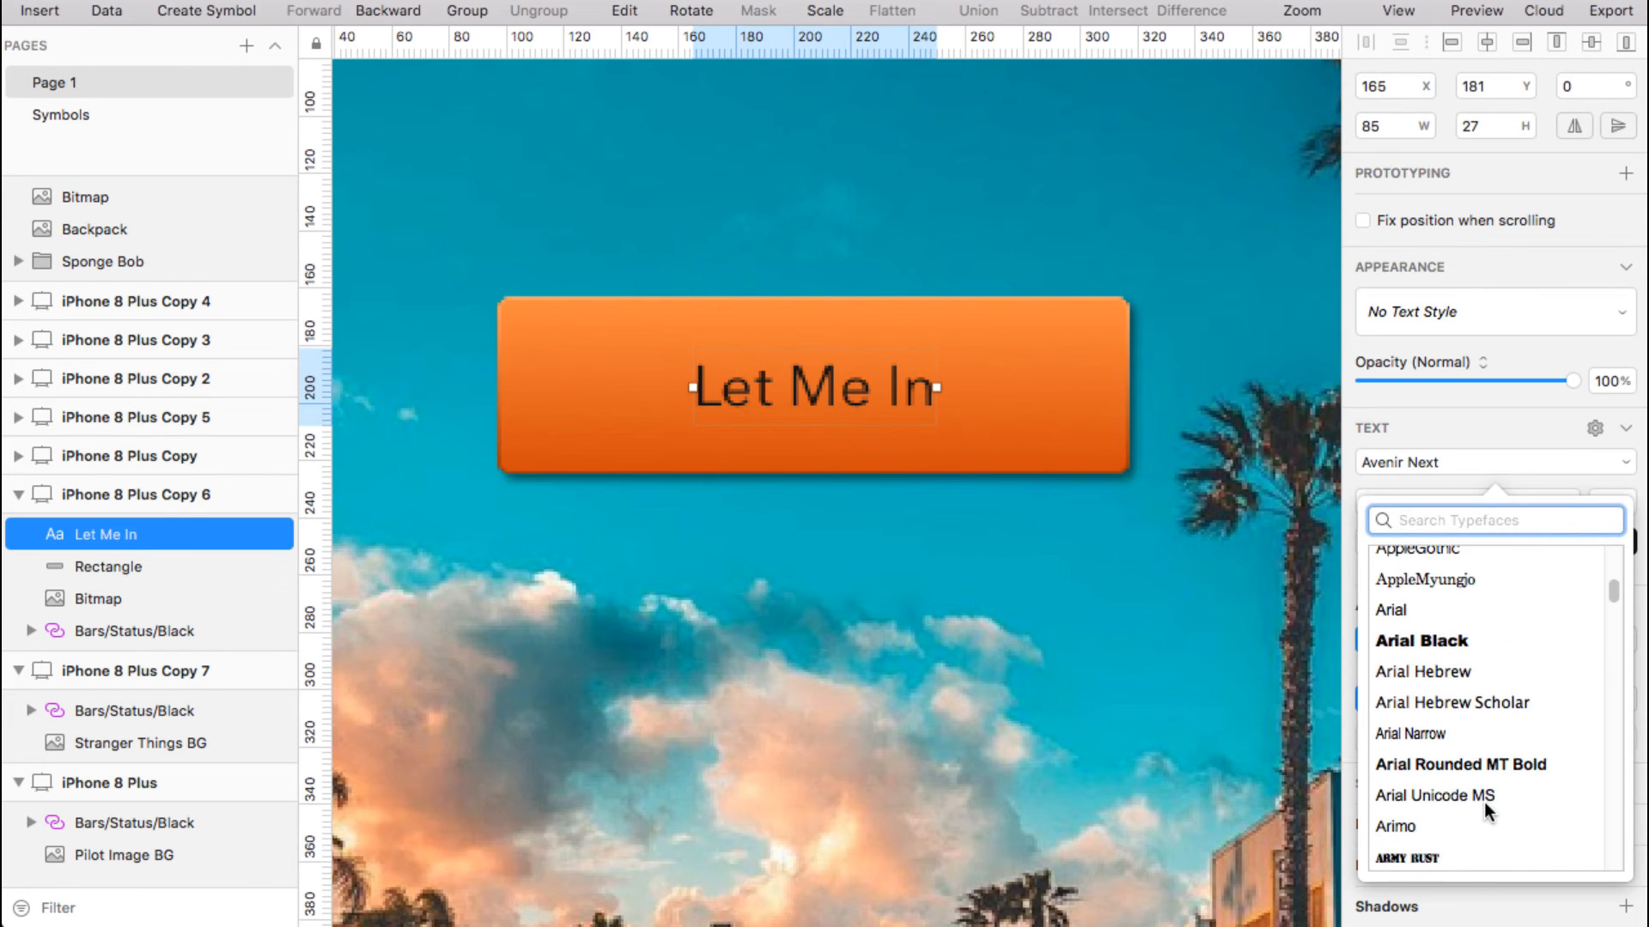
{"action": "scroll", "coordinate": [1468, 773], "scroll_direction": "down", "scroll_amount": 4}
{"action": "left_click", "coordinate": [1442, 713]}
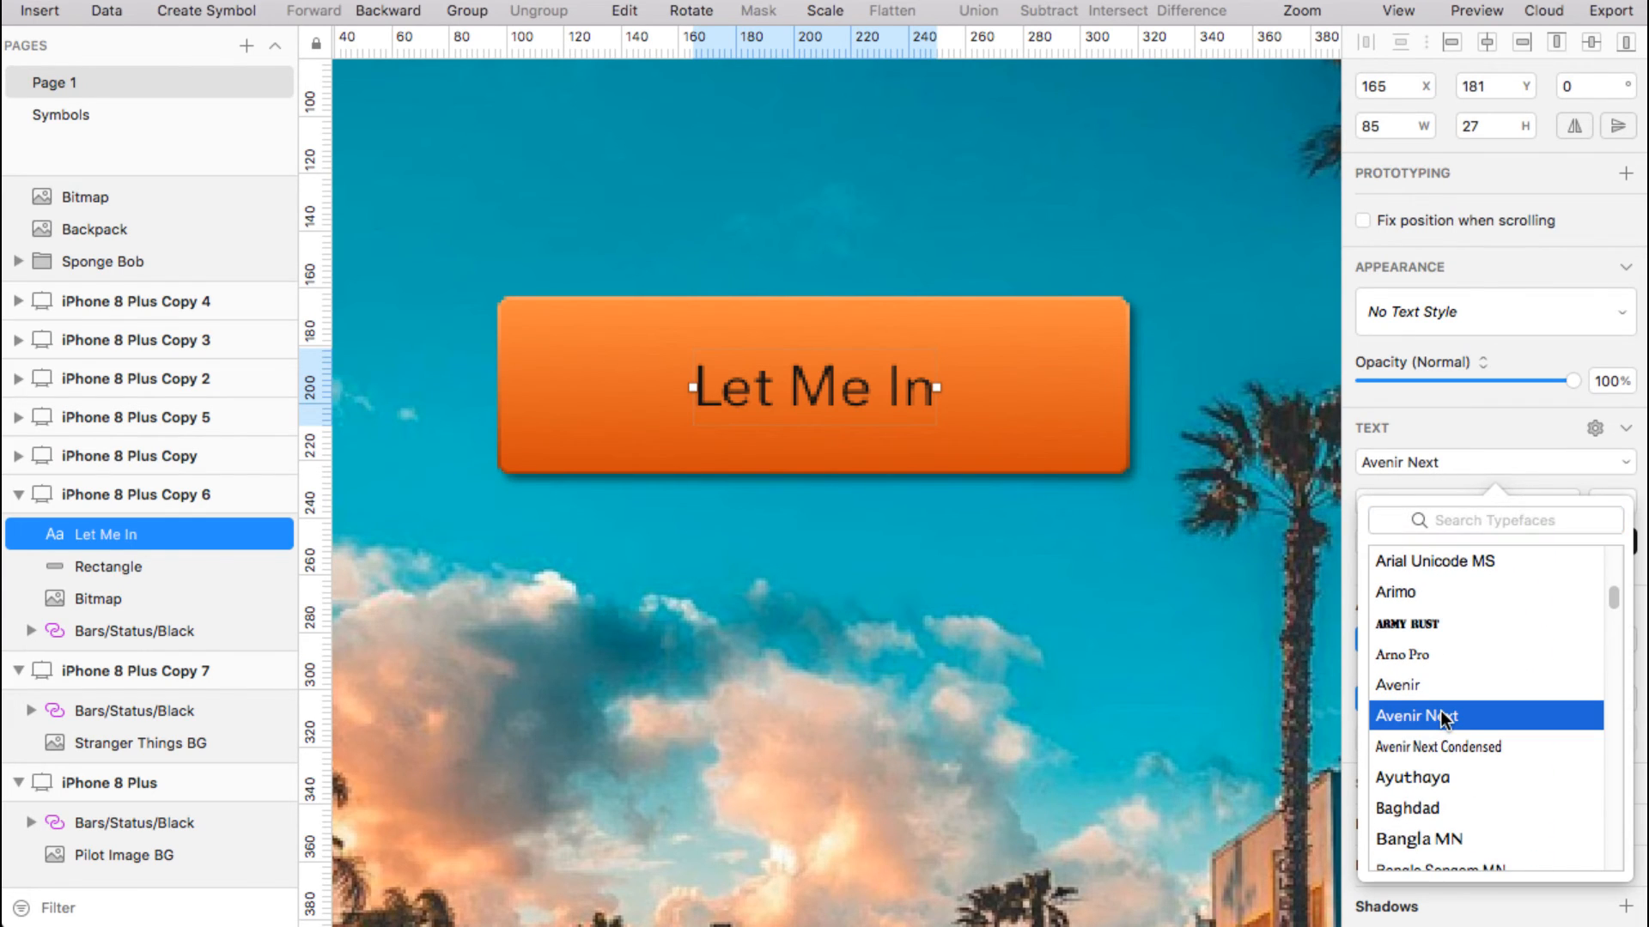
{"action": "left_click", "coordinate": [1481, 434]}
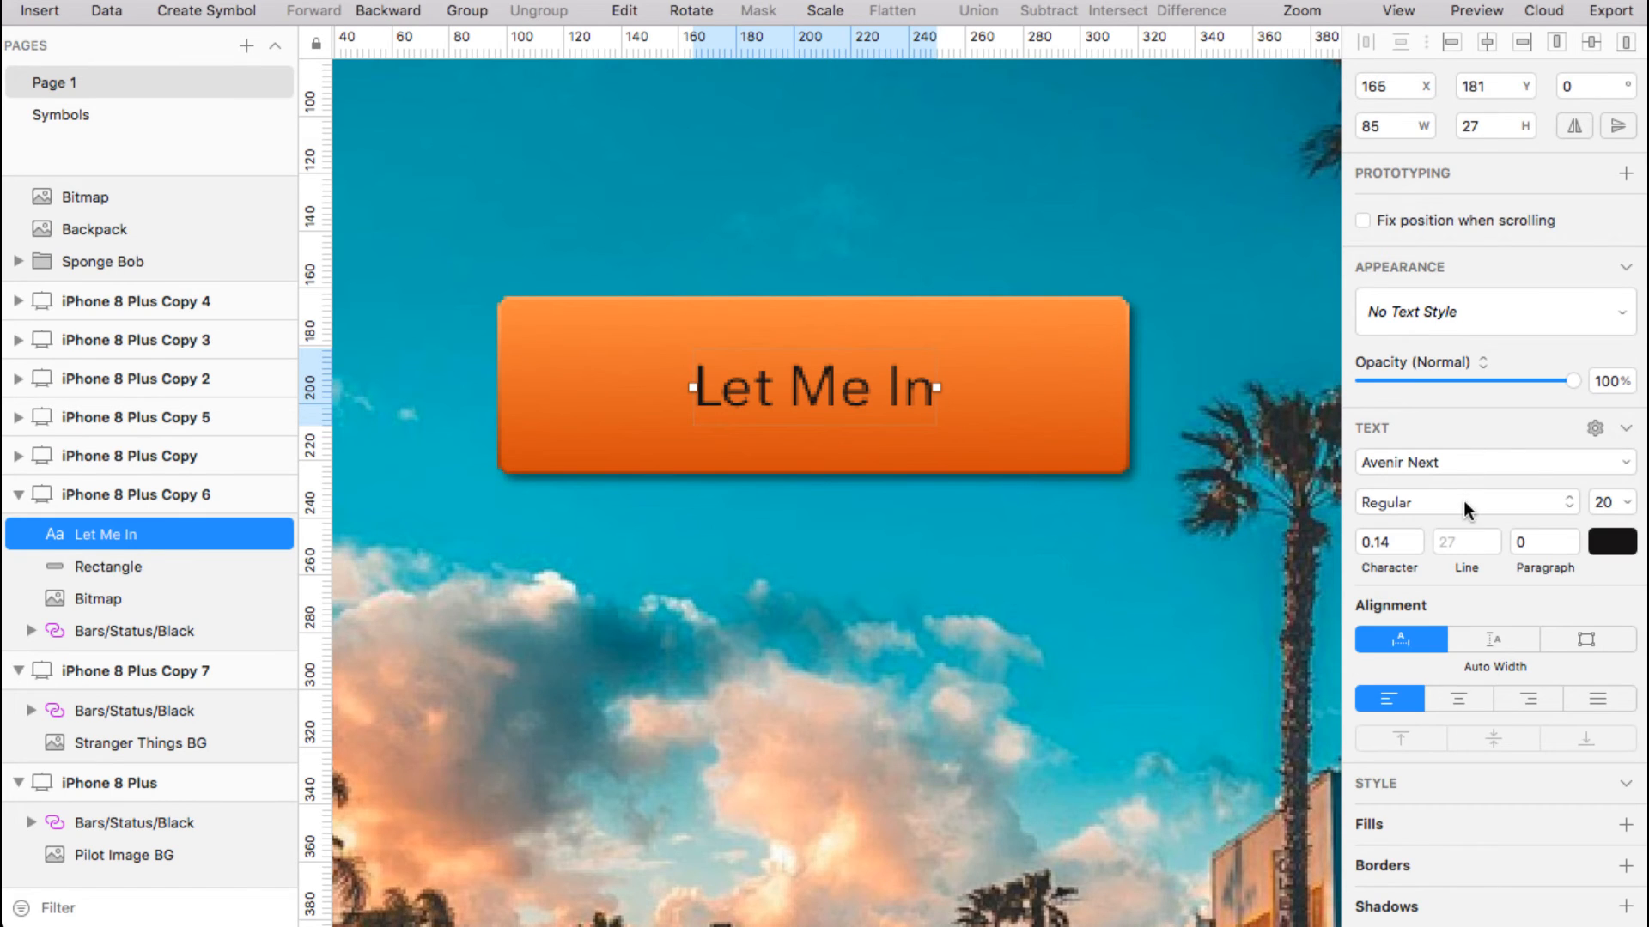
Change the label's font weight from Regular to Demi Bold
{"action": "left_click", "coordinate": [1463, 501]}
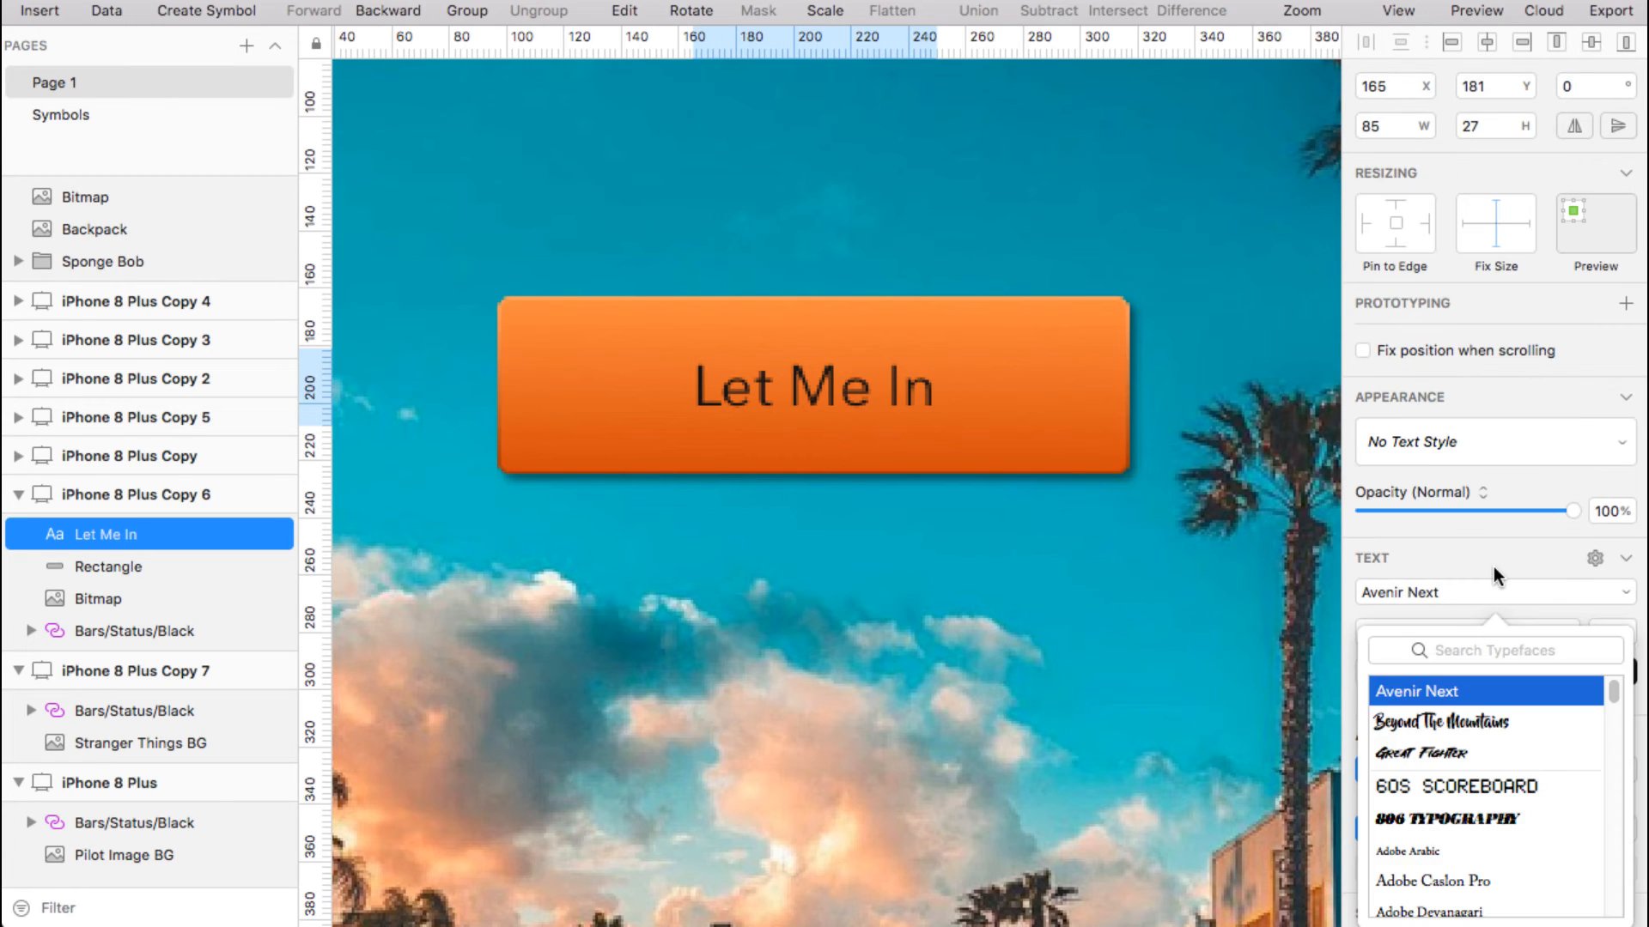
{"action": "left_click", "coordinate": [1492, 566]}
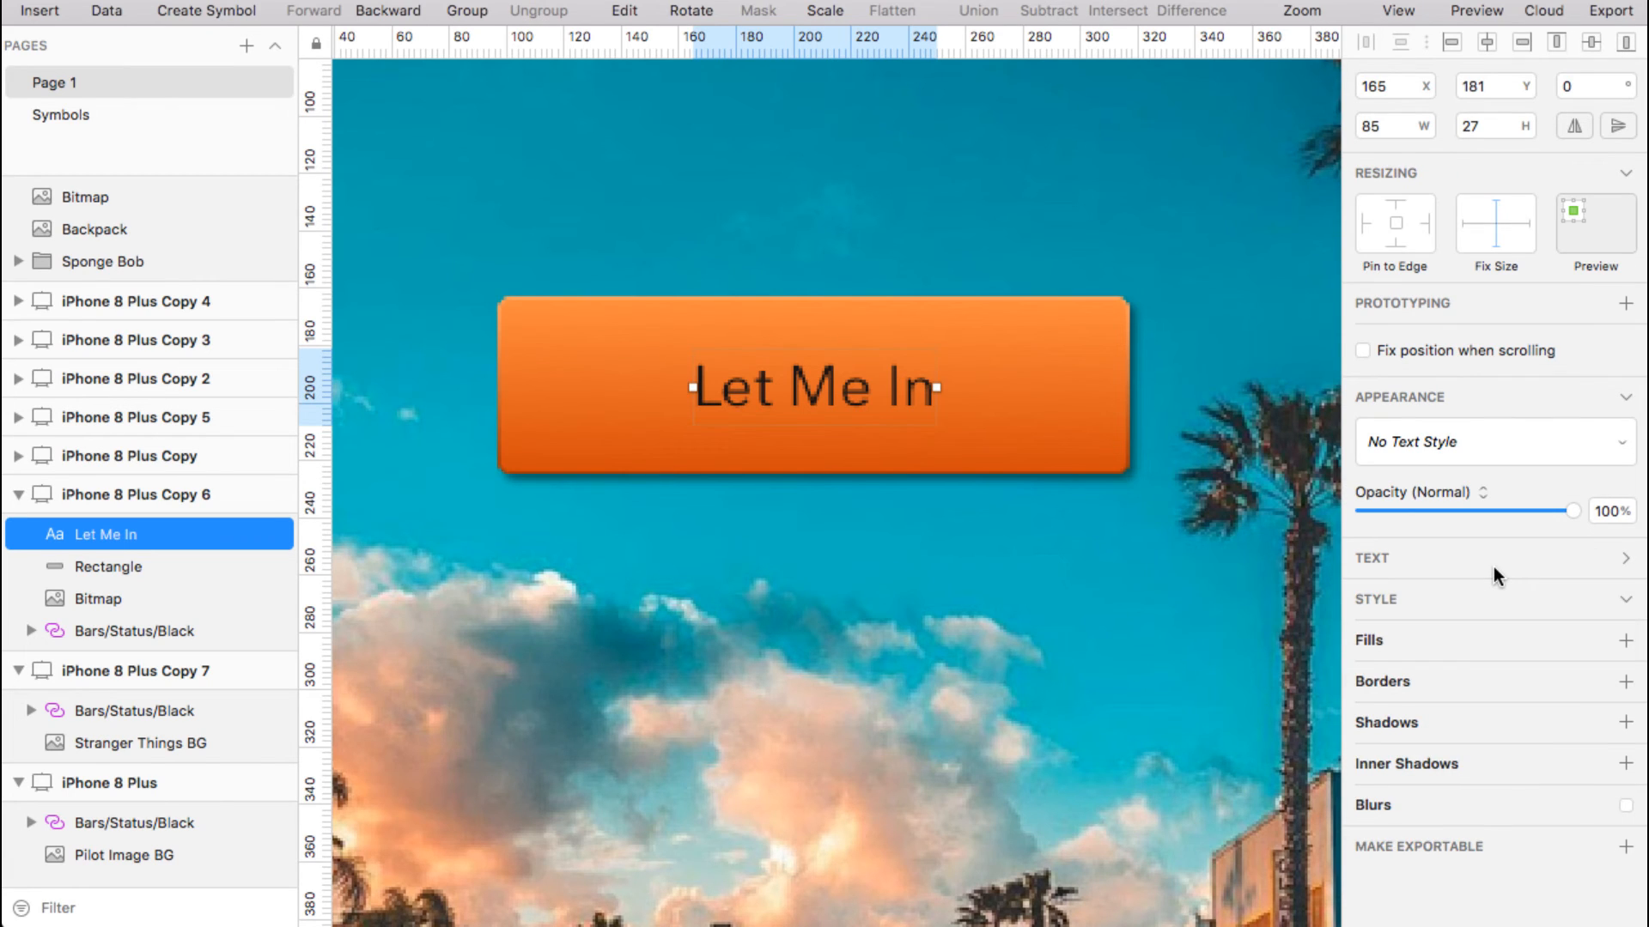
{"action": "left_click", "coordinate": [1492, 567]}
{"action": "left_click", "coordinate": [1485, 631]}
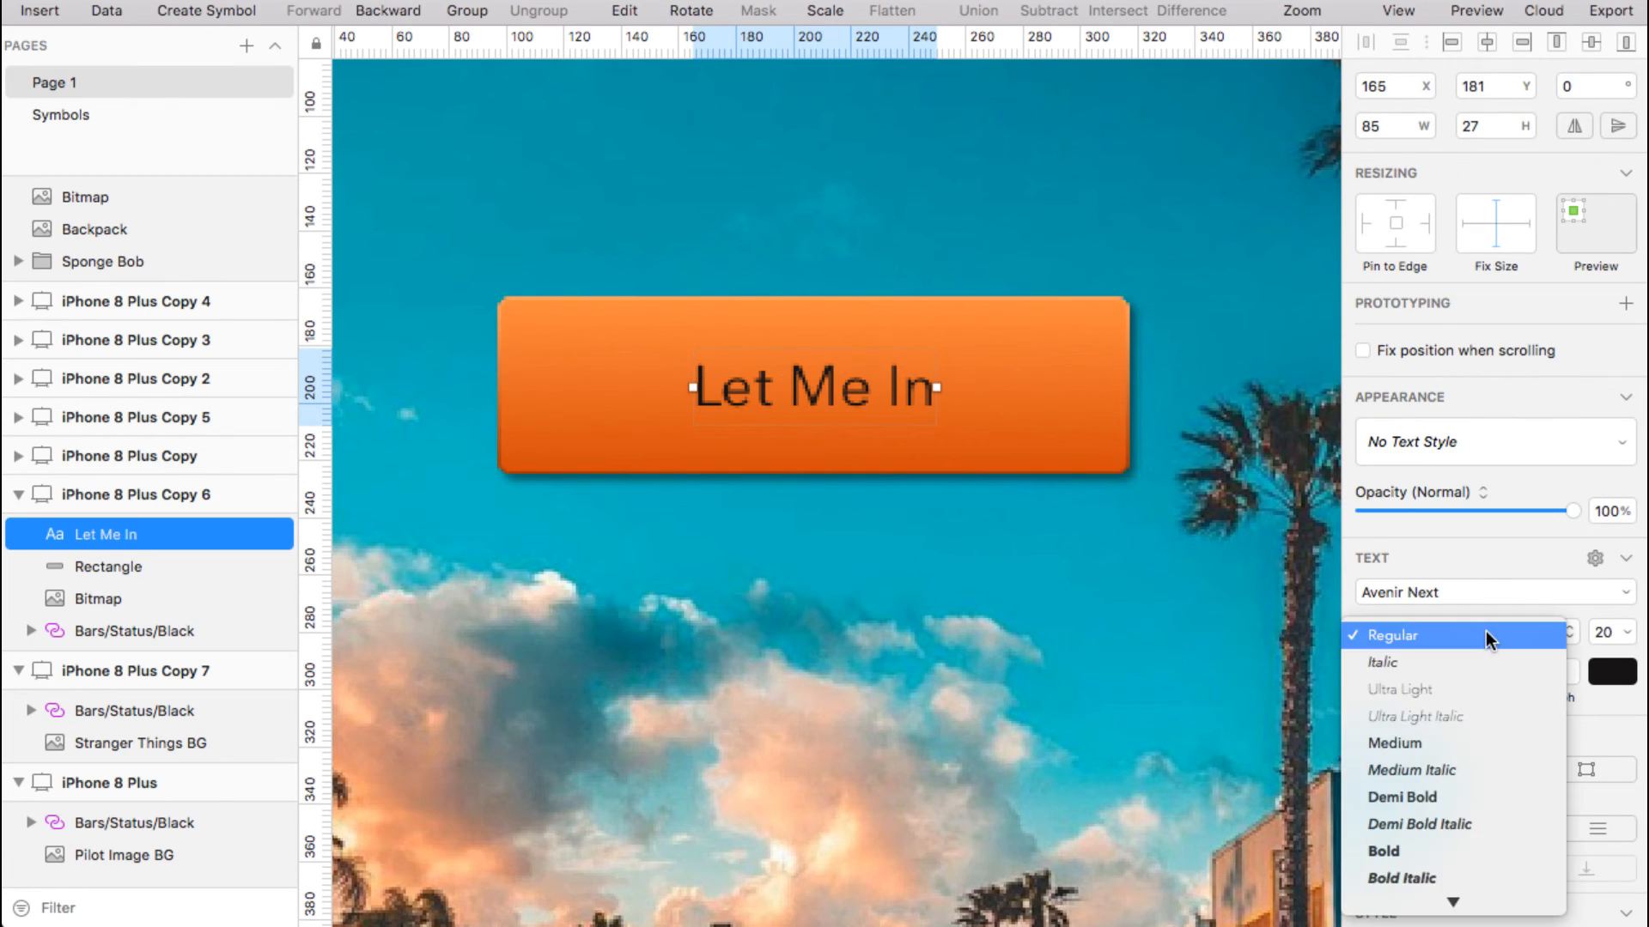
{"action": "left_click", "coordinate": [1456, 795]}
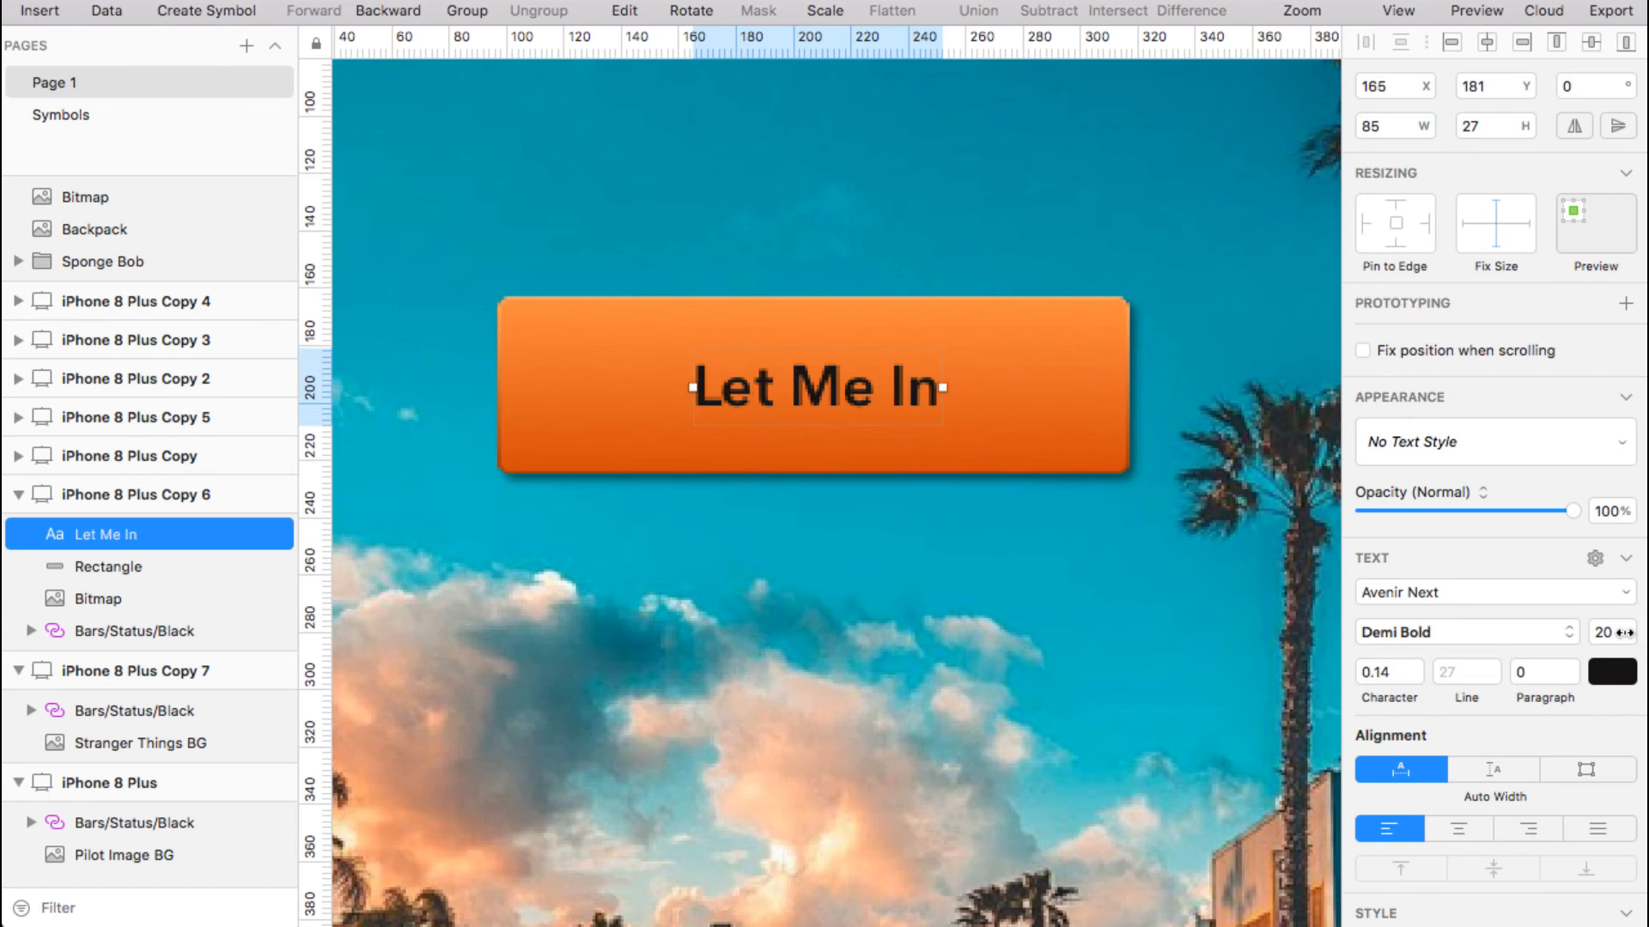
Enlarge the label's font size from 20 to 33 and move it back to the button's centre
{"action": "left_click_drag", "start_coordinate": [1623, 633], "coordinate": [1640, 649]}
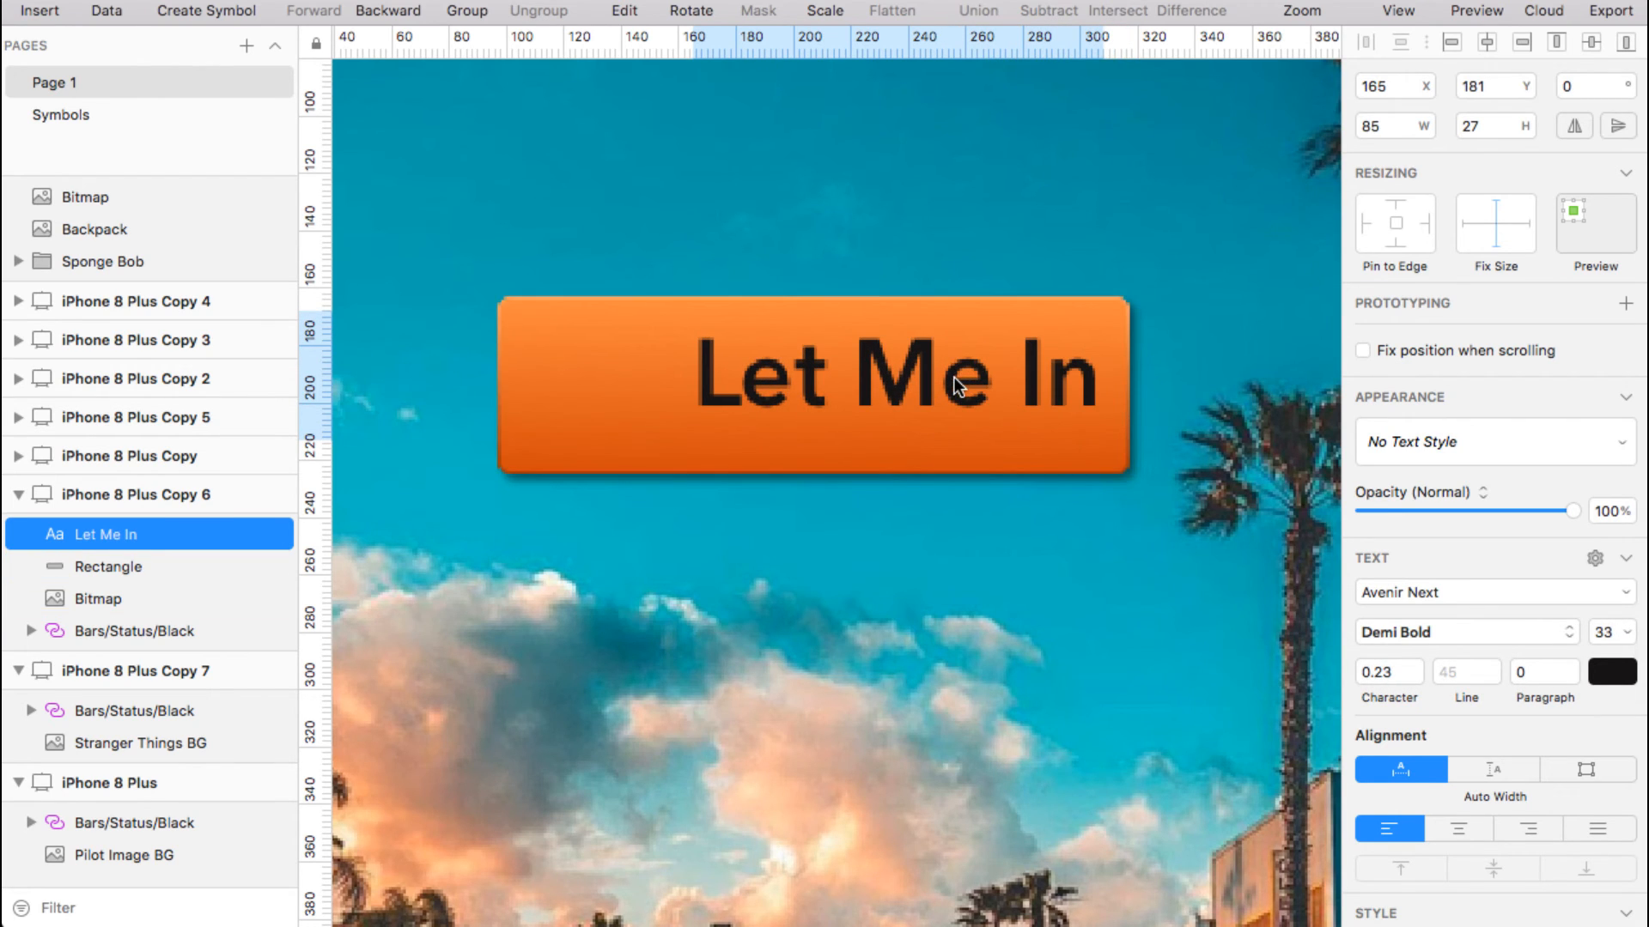
{"action": "left_click_drag", "start_coordinate": [954, 378], "coordinate": [872, 397]}
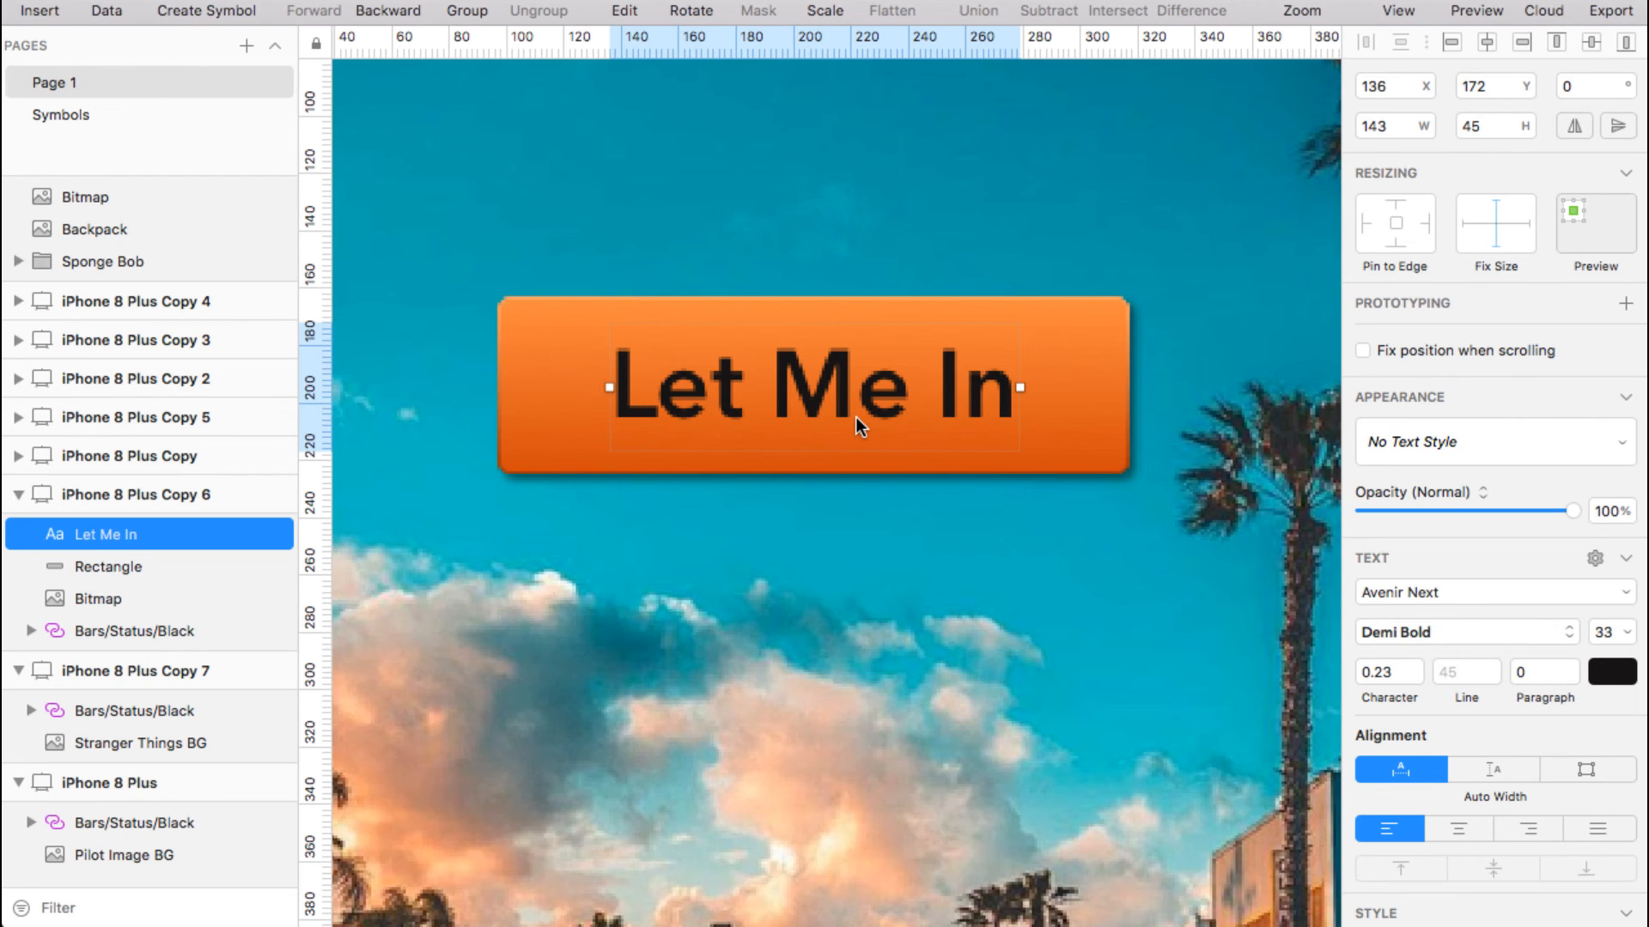
{"action": "left_click", "coordinate": [1612, 674]}
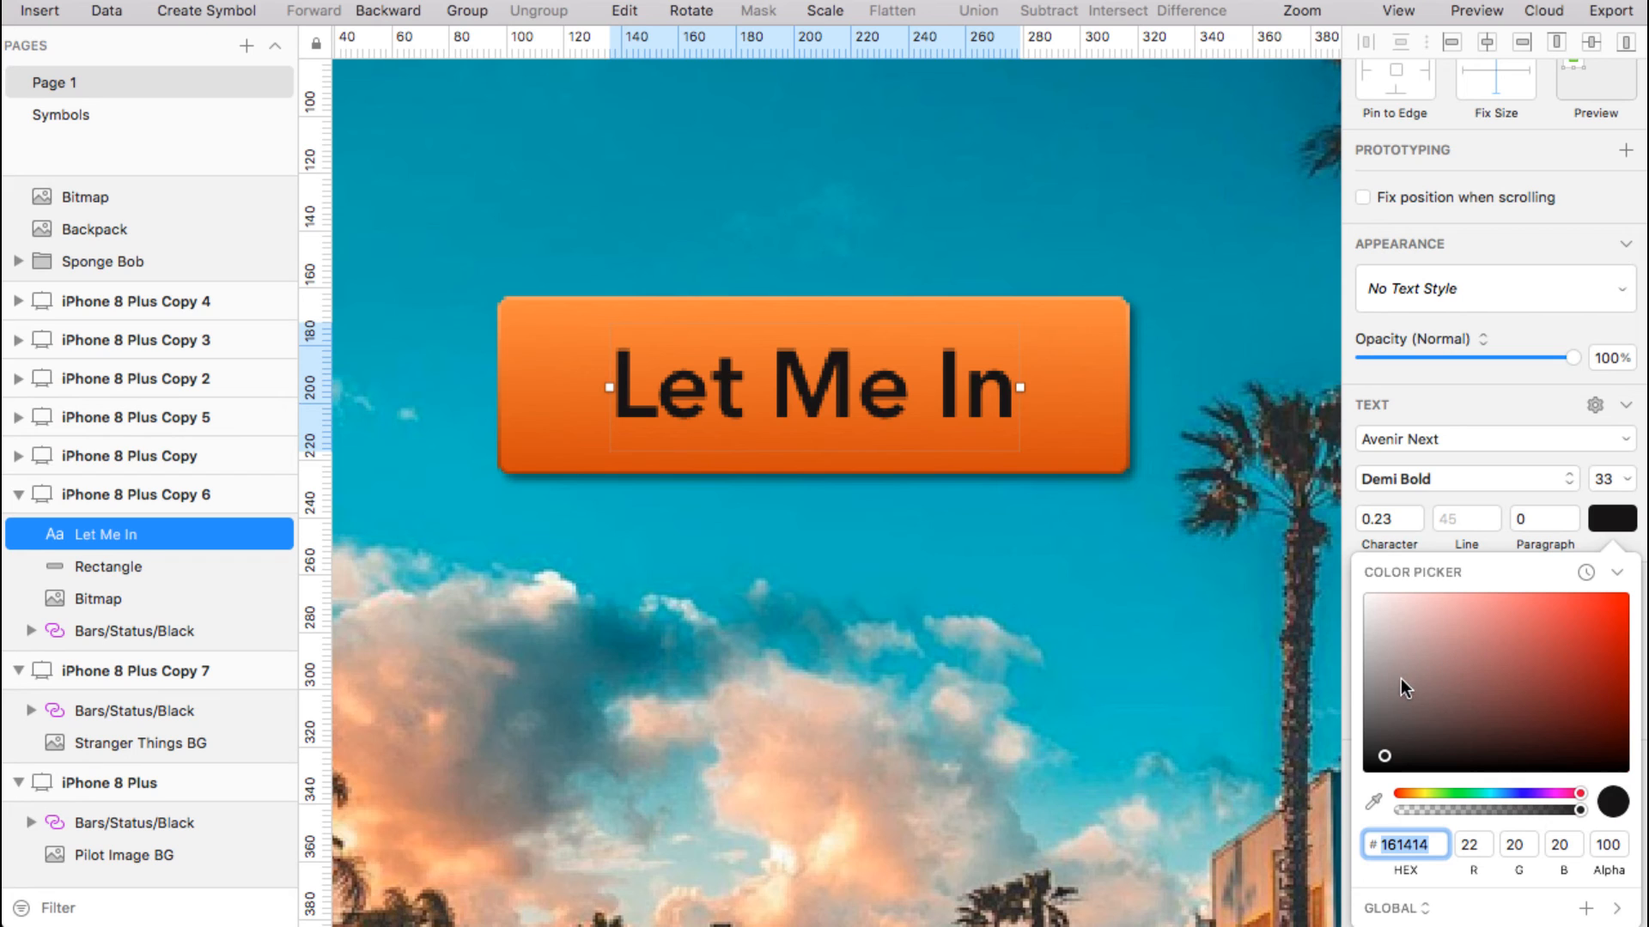
Change the label's text colour from FAFAFA to pure white FFFFFF
{"action": "left_click_drag", "start_coordinate": [1400, 678], "coordinate": [1349, 591]}
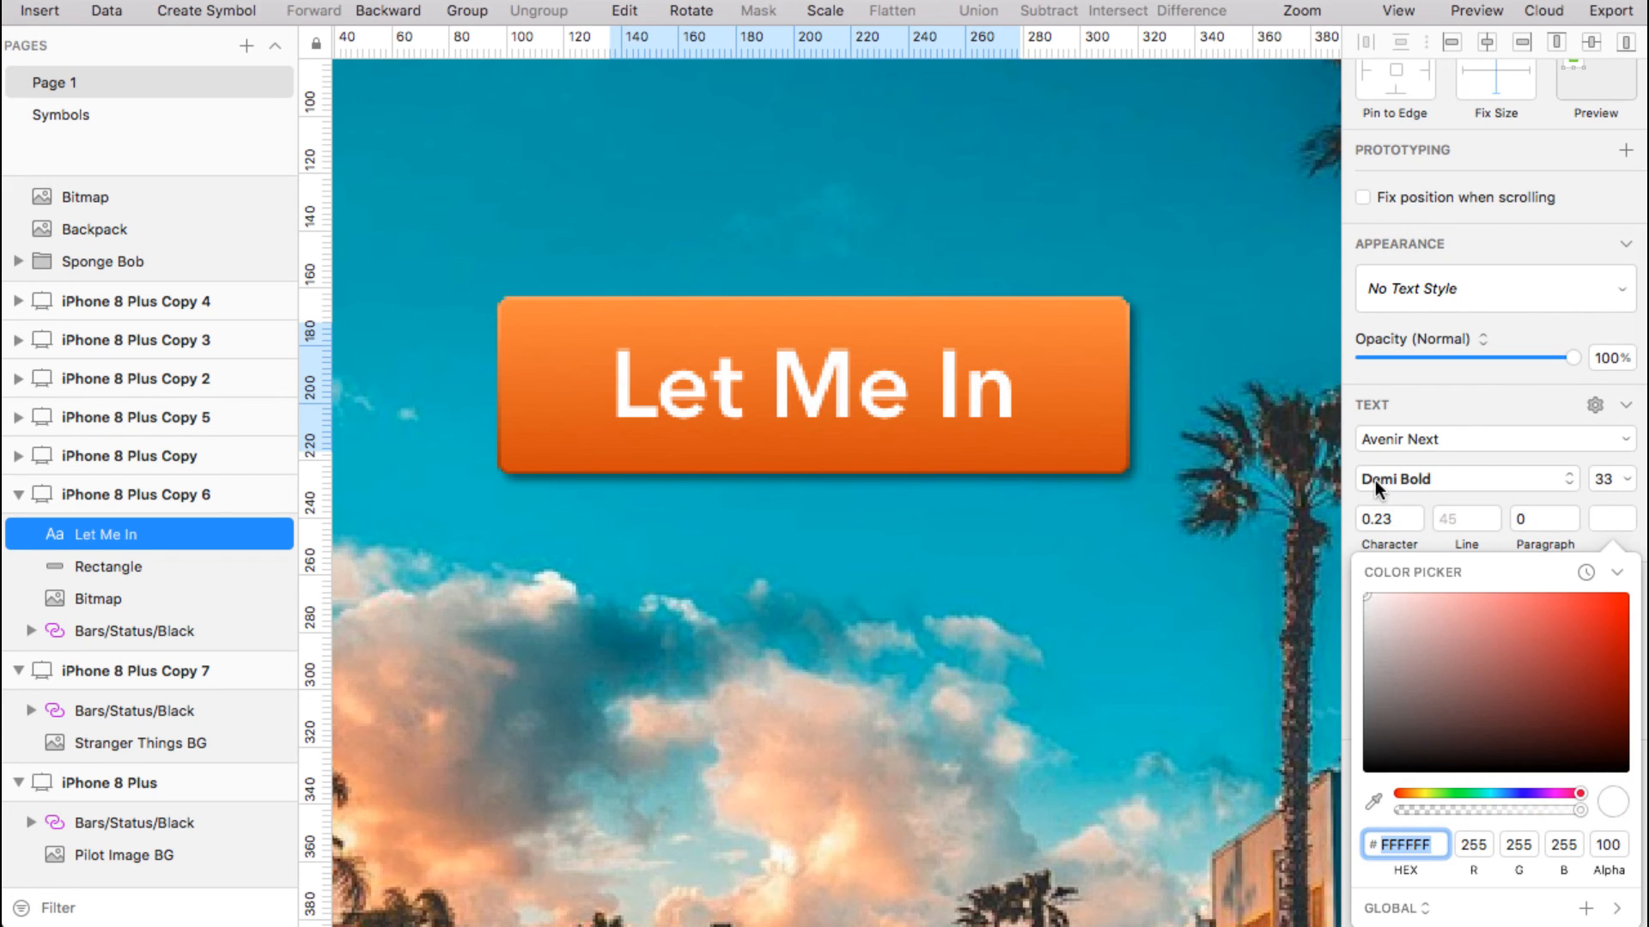
{"action": "left_click", "coordinate": [1349, 450]}
{"action": "scroll", "coordinate": [1389, 607], "scroll_direction": "down", "scroll_amount": 5}
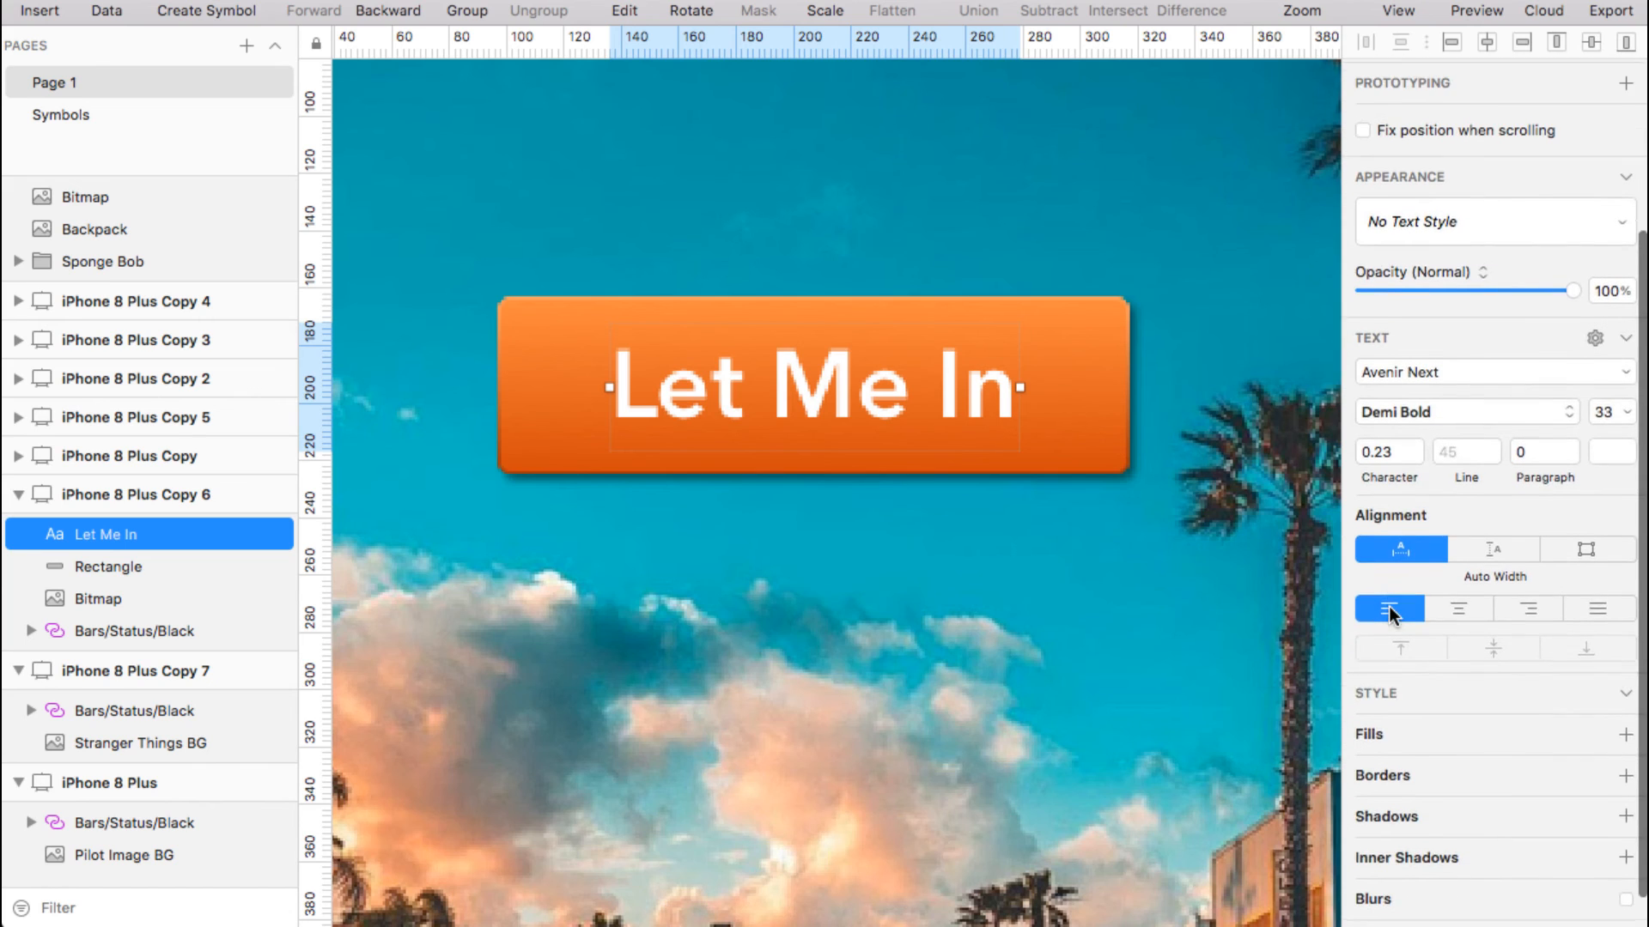
{"action": "scroll", "coordinate": [1389, 606], "scroll_direction": "down", "scroll_amount": 2}
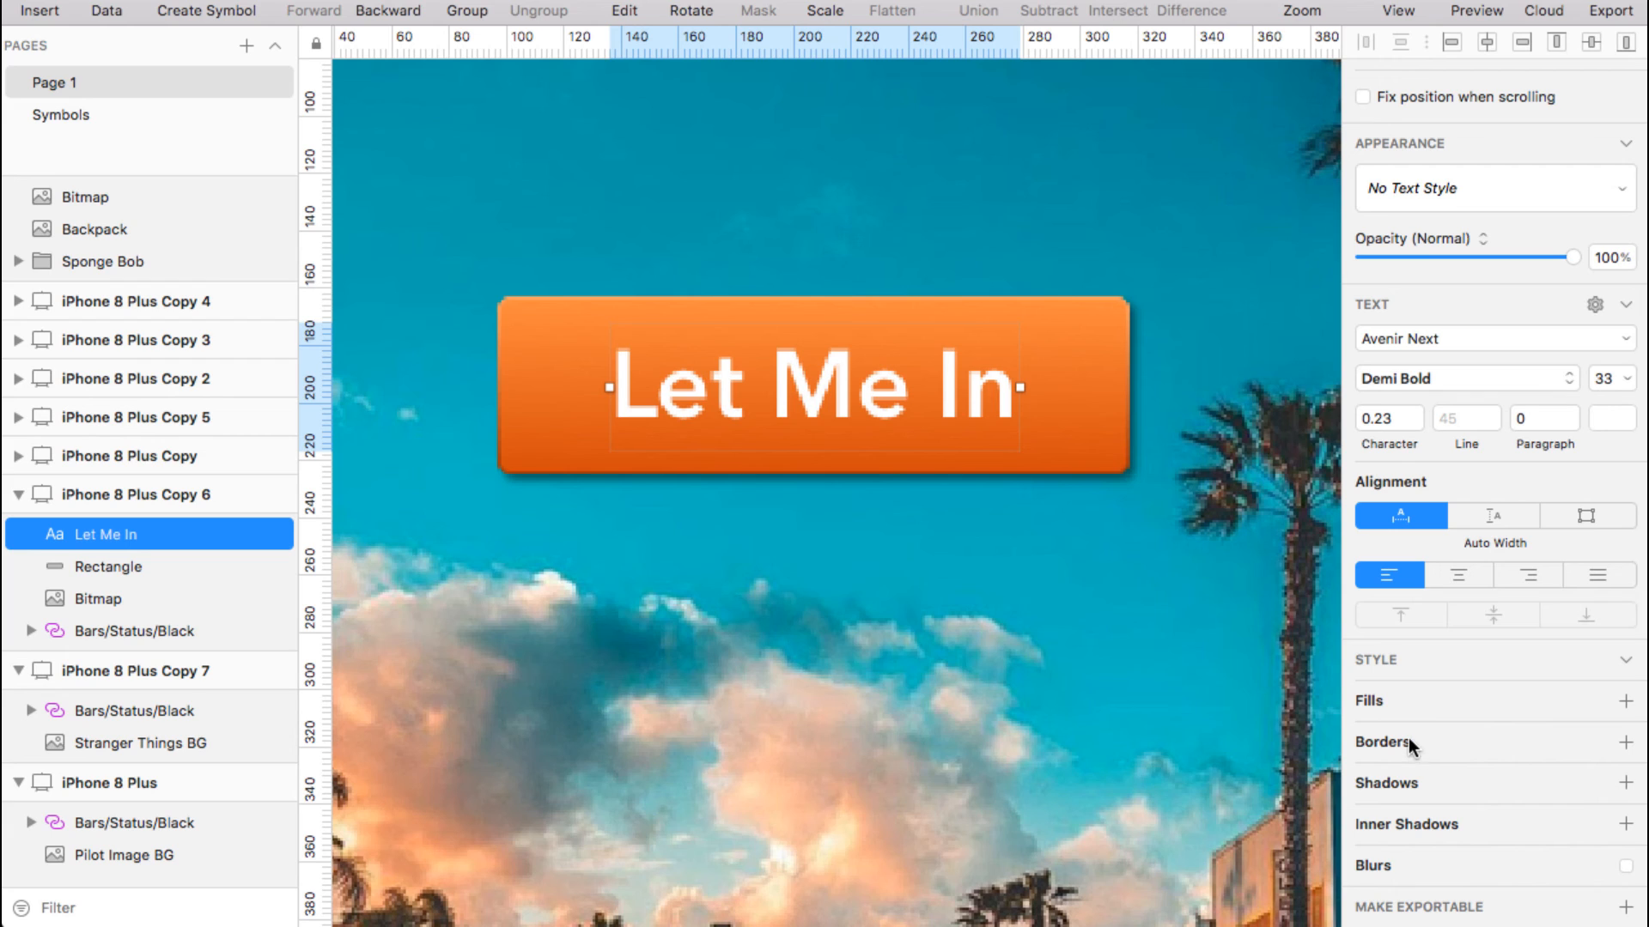
Add a grey 979797 border of width 1 to the label, left switched off
{"action": "left_click", "coordinate": [1414, 738]}
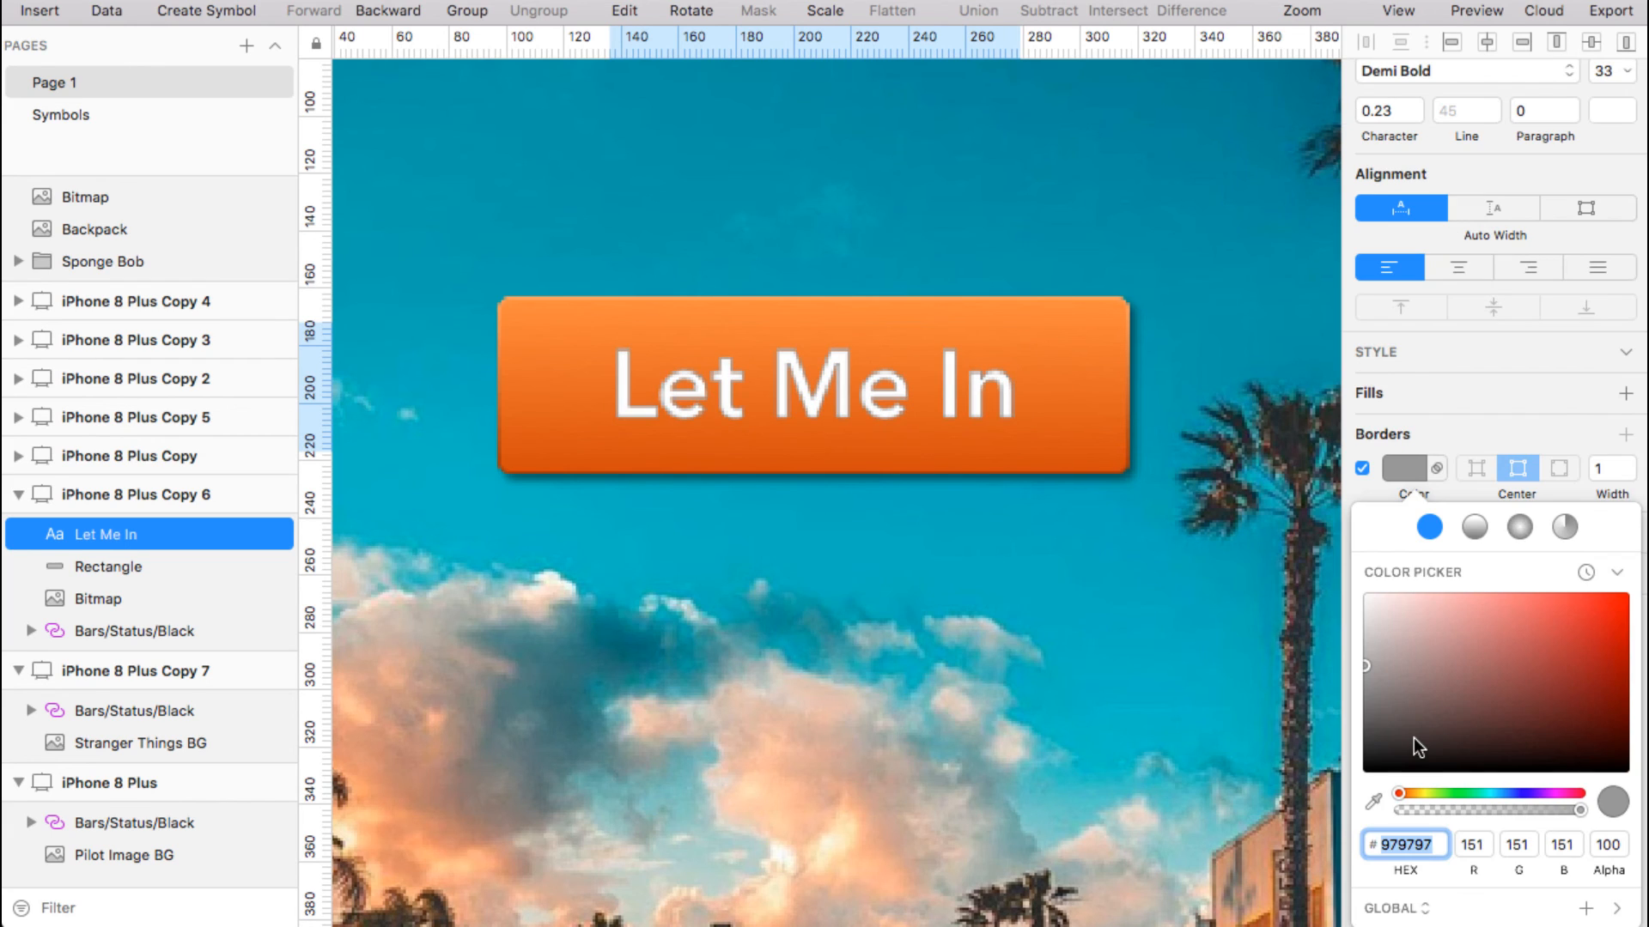
{"action": "left_click", "coordinate": [1363, 469]}
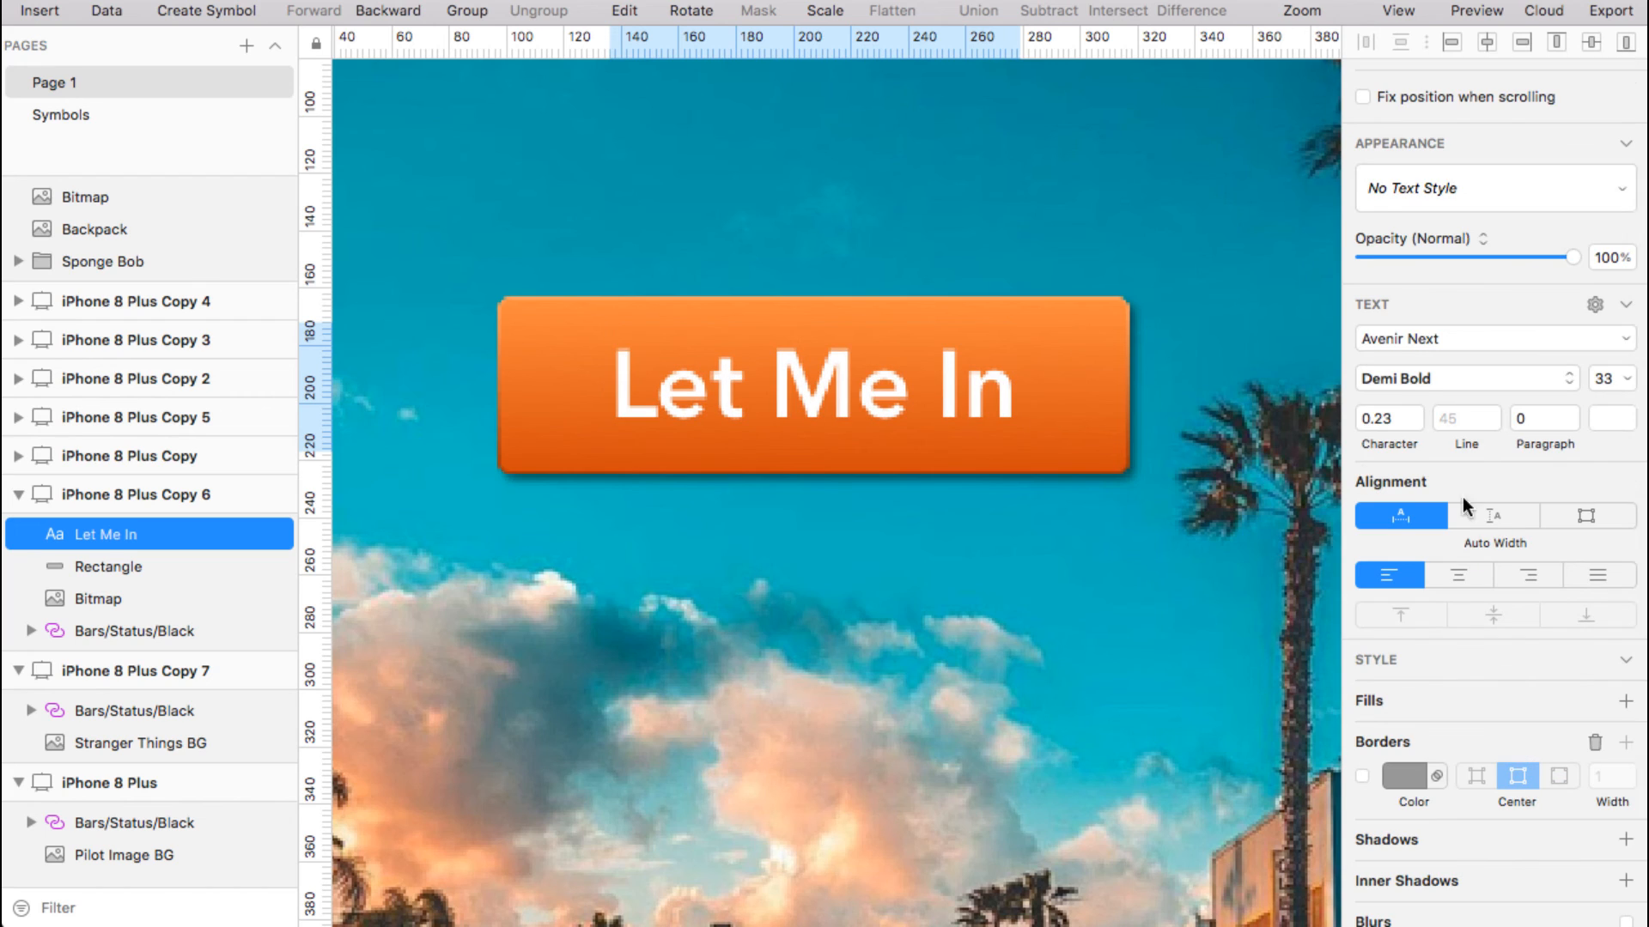
{"action": "scroll", "coordinate": [1462, 771], "scroll_direction": "down", "scroll_amount": 2}
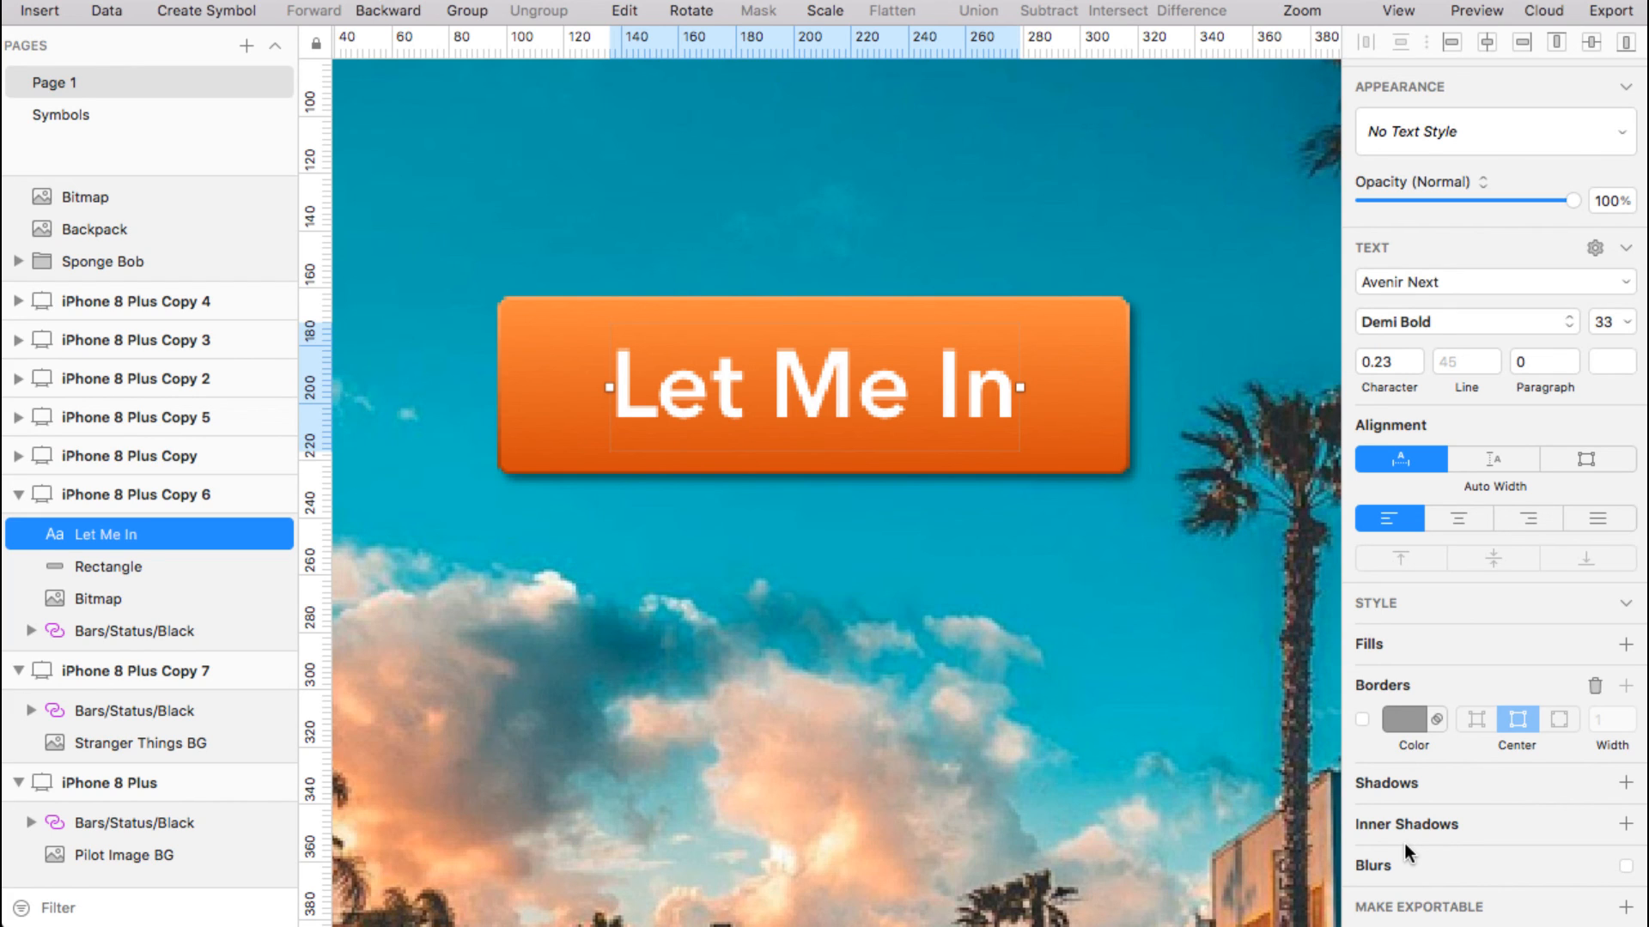
Add an inner shadow to the label with X 1, Y 1 and blur 3
{"action": "left_click", "coordinate": [1407, 821]}
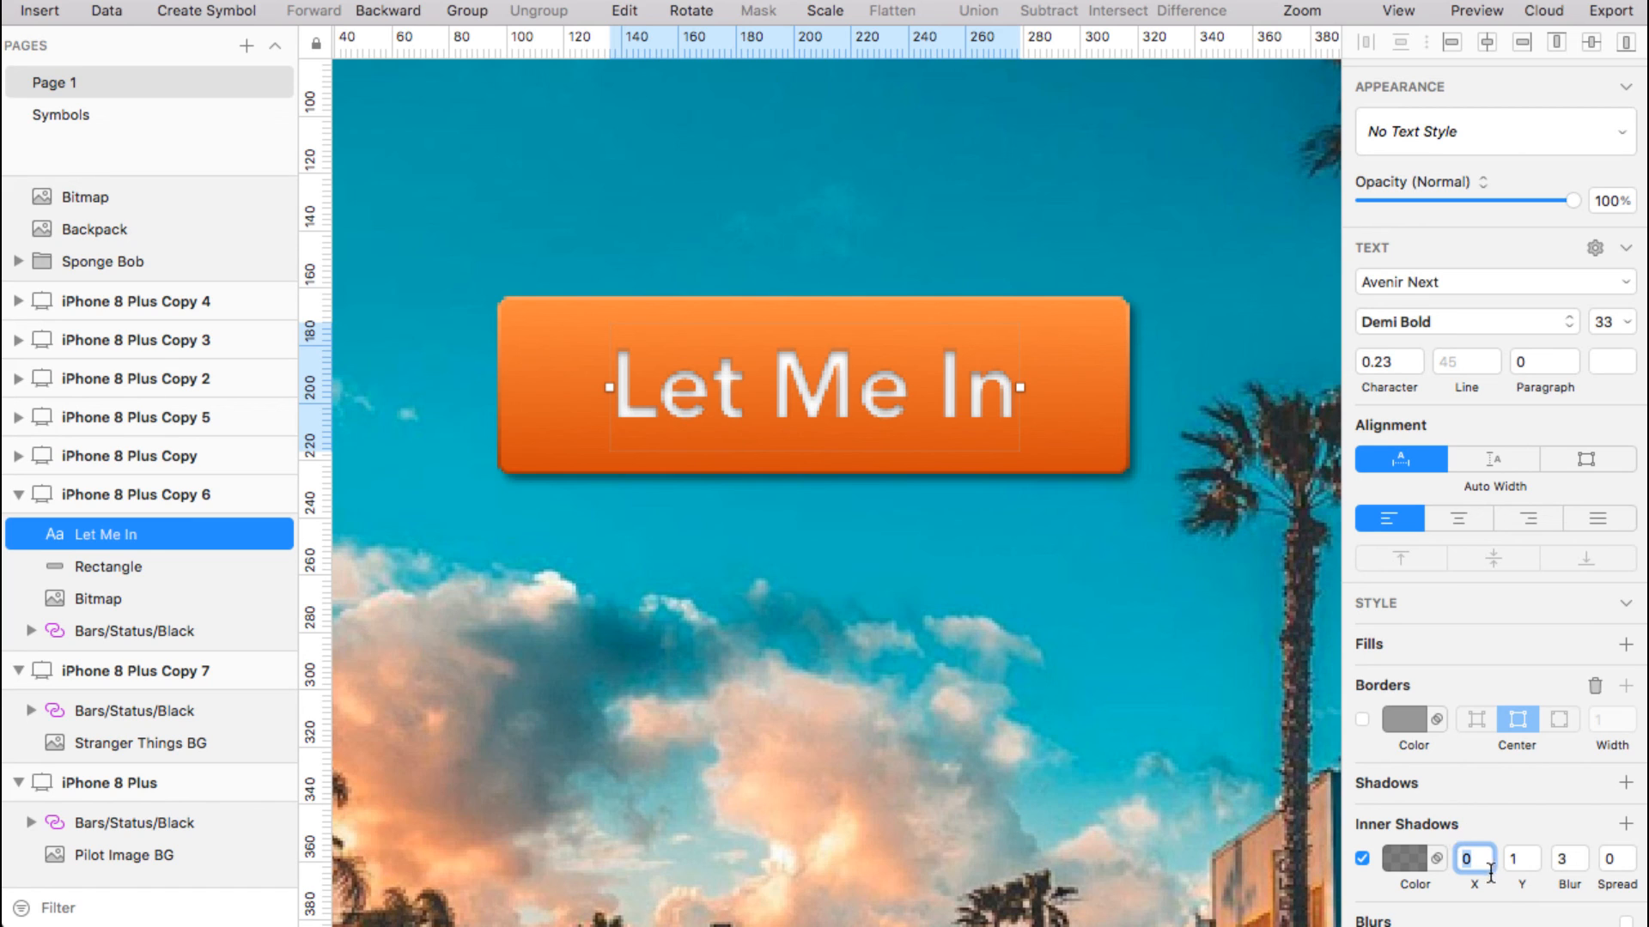
{"action": "type", "text": "1"}
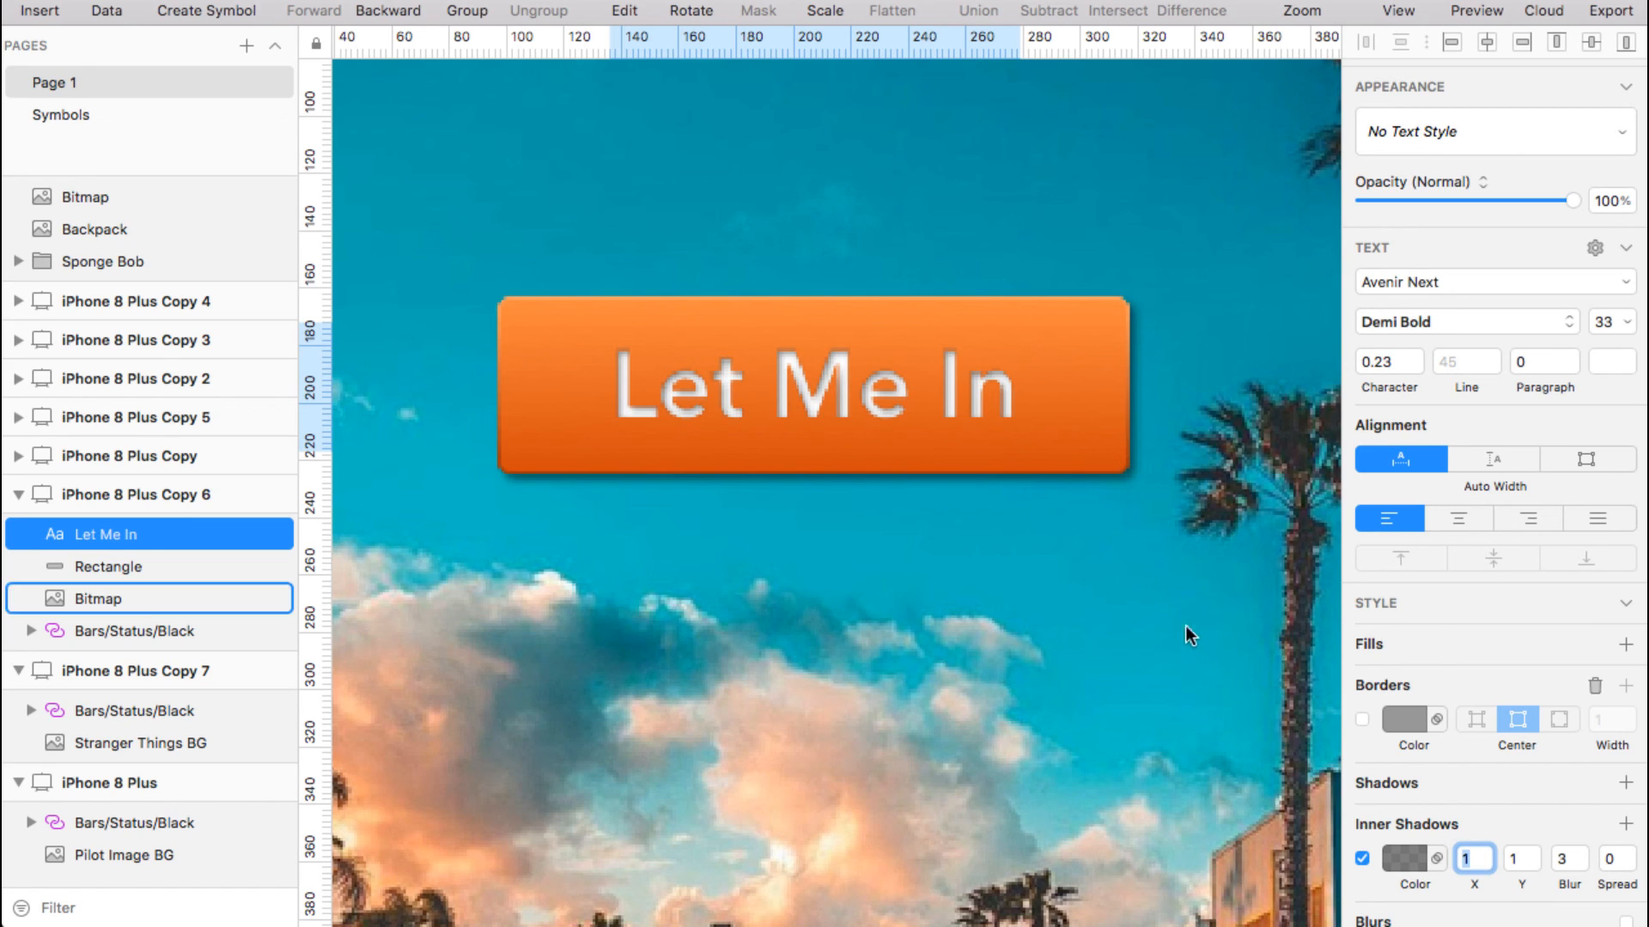
{"action": "scroll", "coordinate": [1470, 614], "scroll_direction": "up", "scroll_amount": 2}
{"action": "scroll", "coordinate": [1469, 609], "scroll_direction": "up", "scroll_amount": 3}
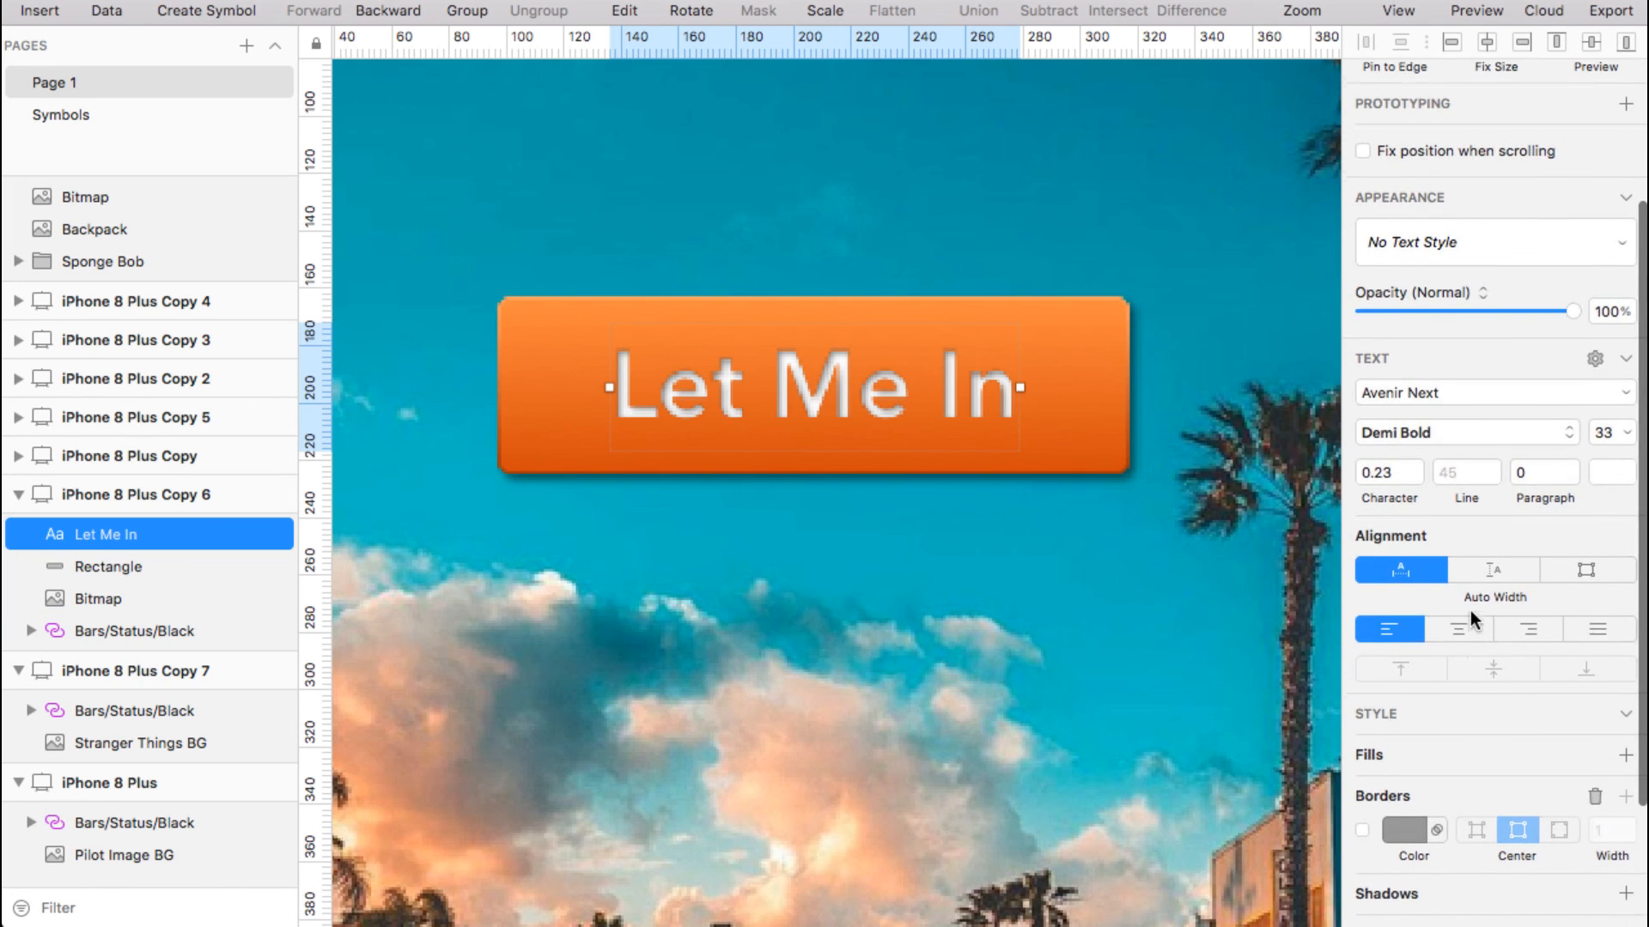